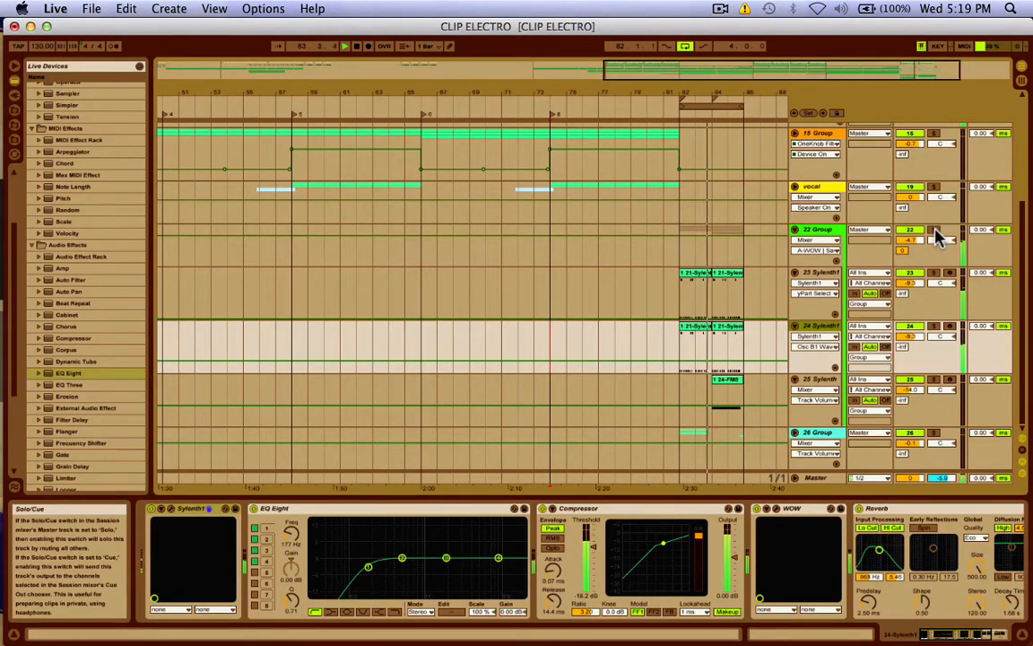
Step: Solo the 22 Group, then solo only its 24 Sylenth1 track and select that track
left_click(934, 230)
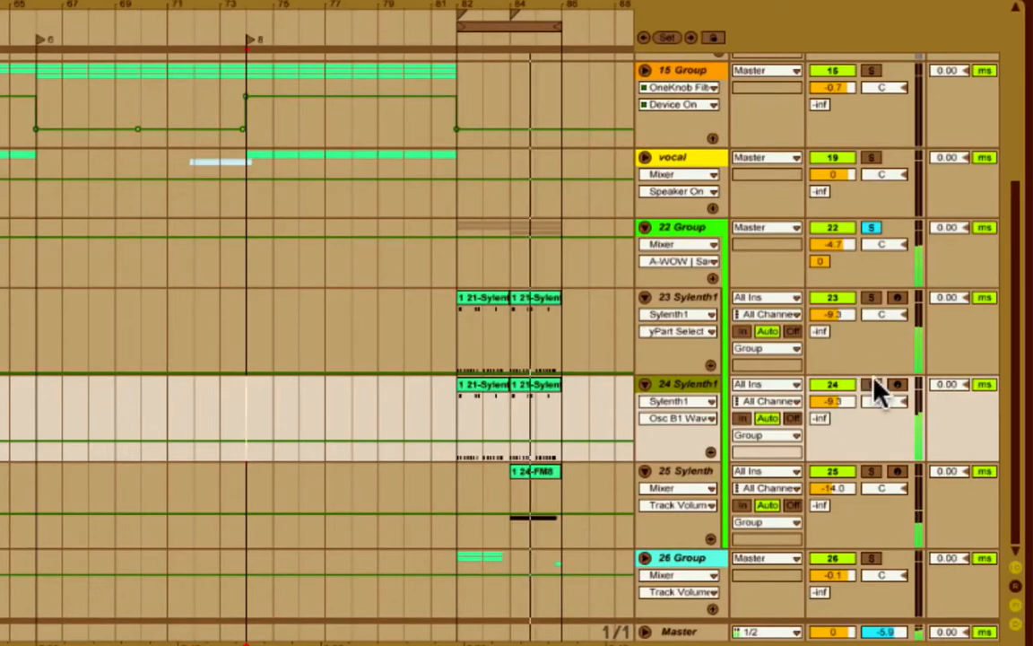
left_click(870, 385)
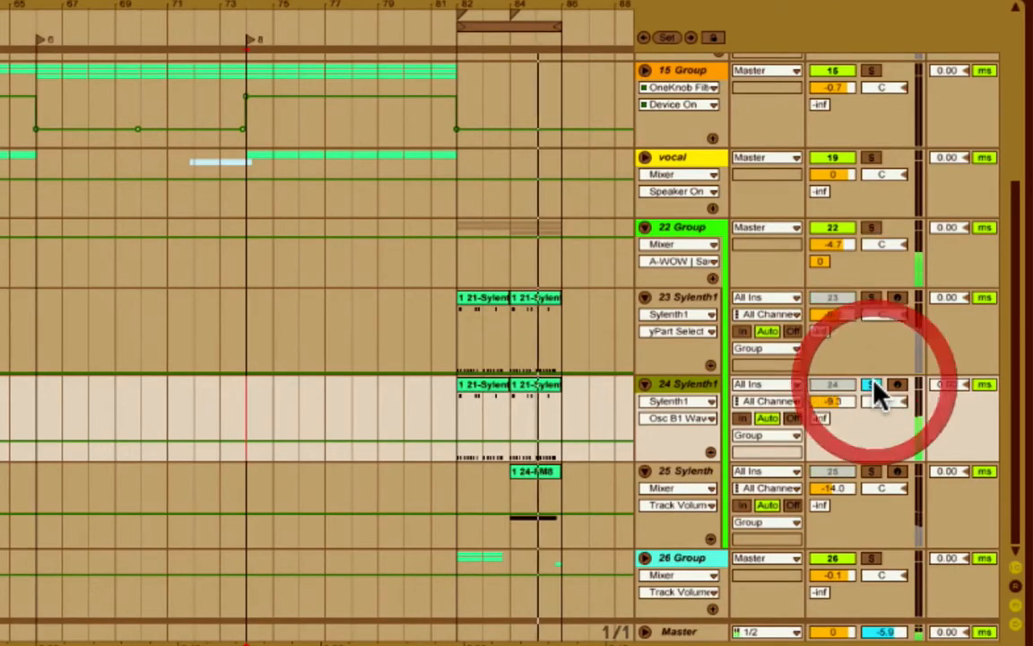
left_click(702, 385)
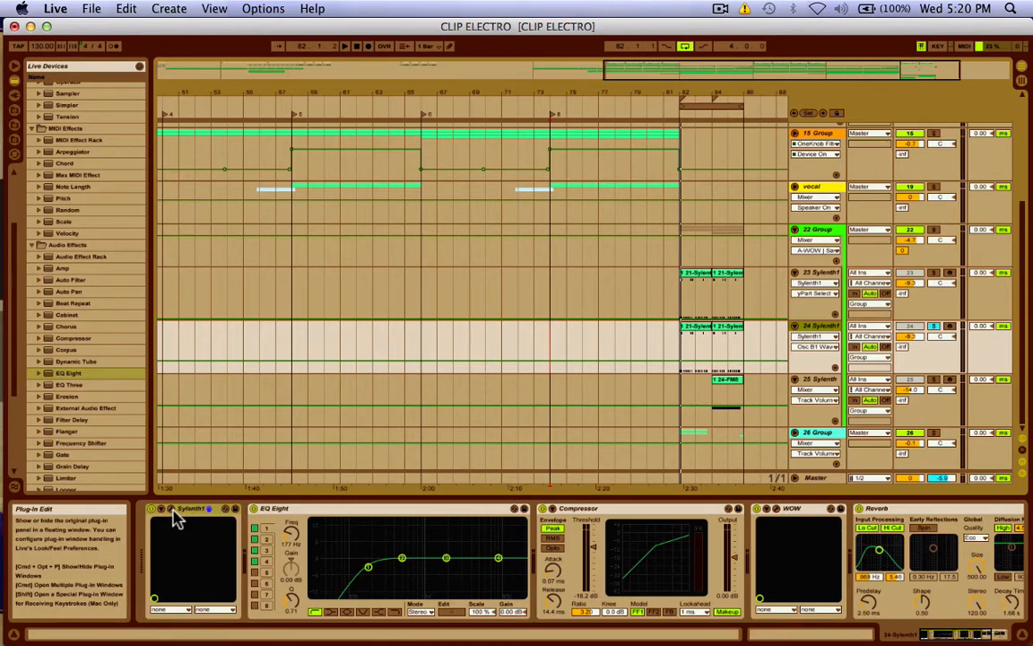
Step: Open the Sylenth1 instrument window of the 24 Sylenth1 track, reposition it and show the Part A settings
left_click(175, 516)
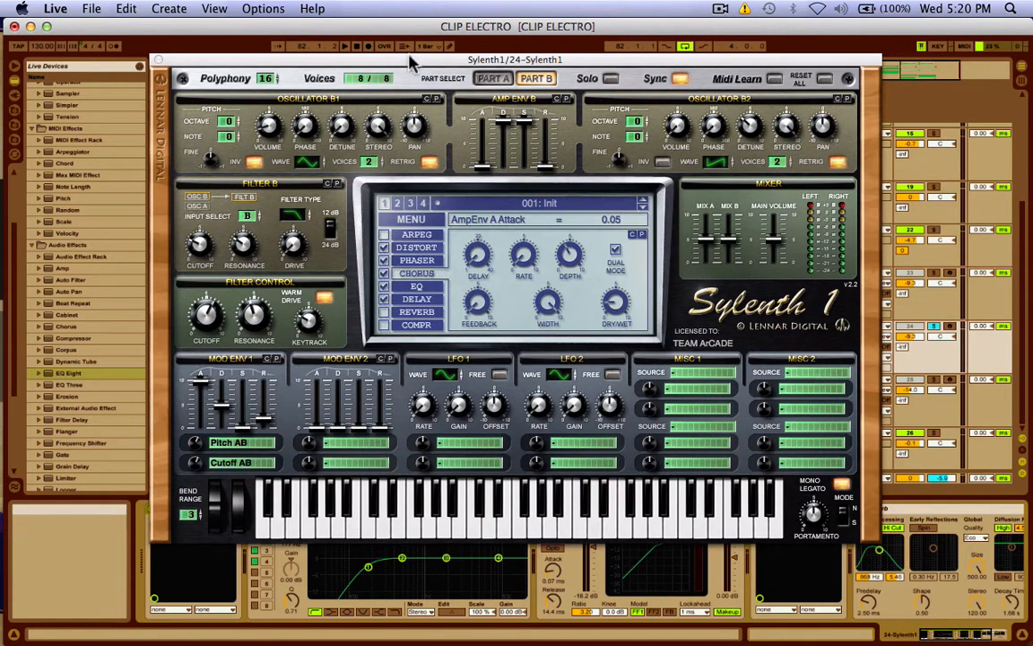
left_click_drag(409, 59, 361, 43)
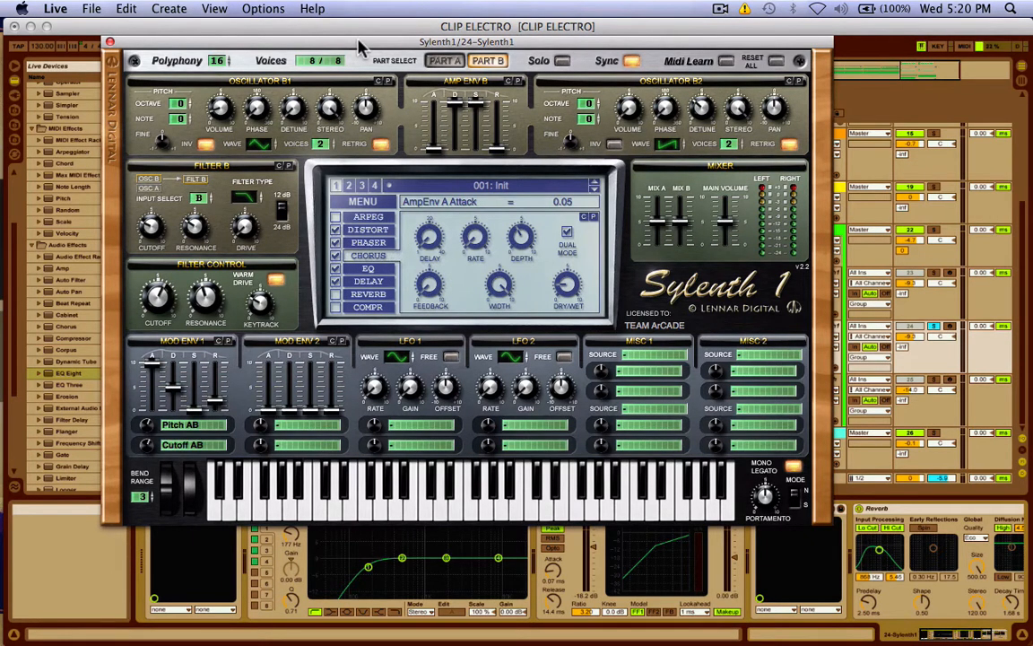
left_click_drag(359, 45, 405, 74)
left_click(481, 93)
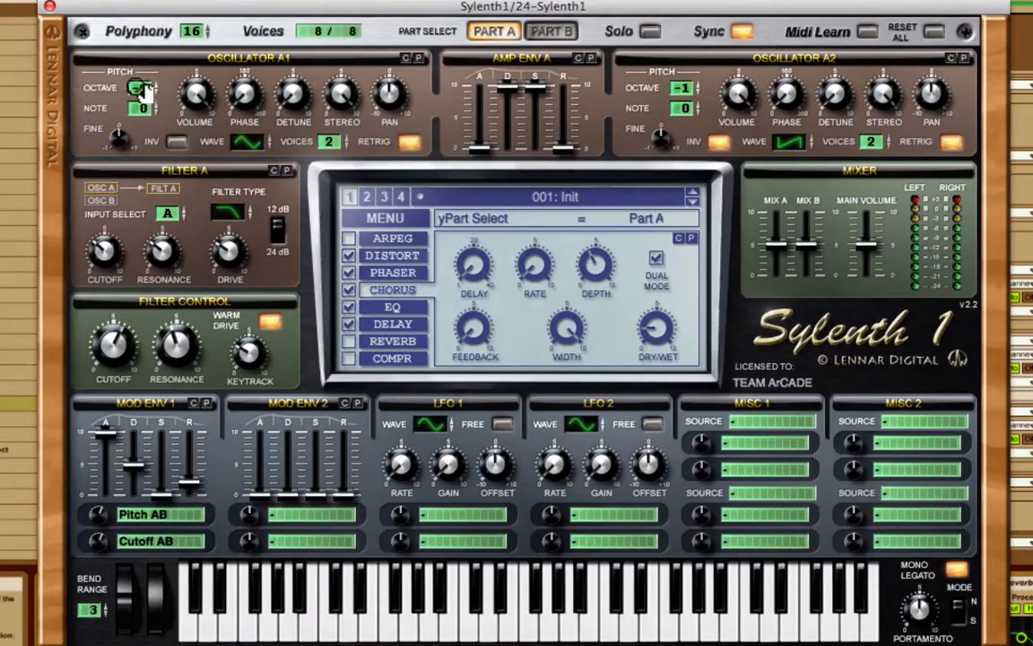
Step: Inspect the wave of Oscillator A1 and the attack, sustain and release values of Amp Env A
mouse_move(256, 147)
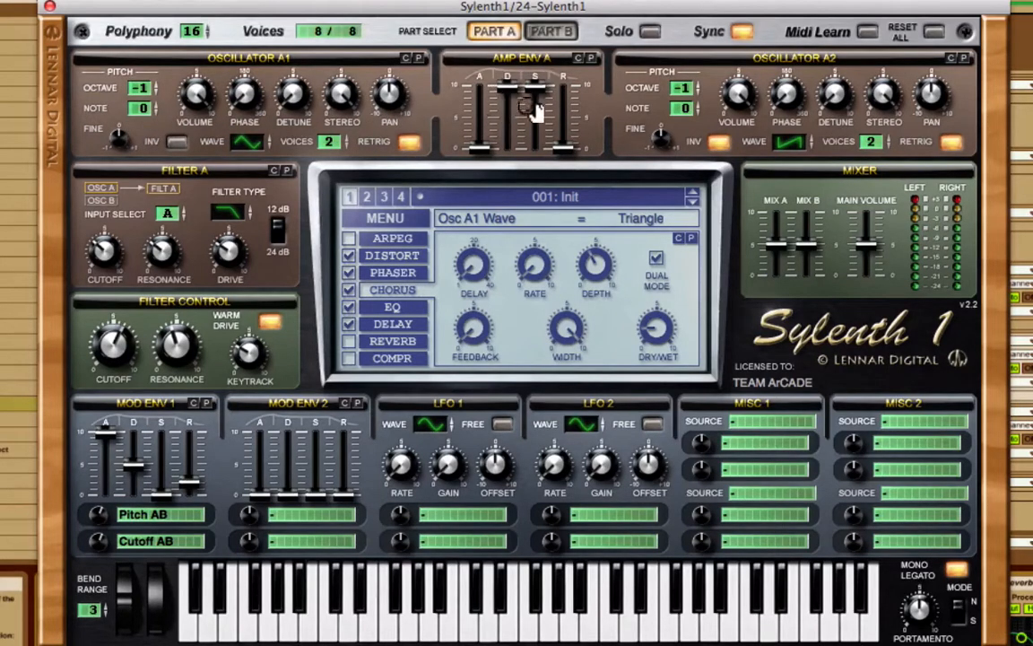
left_click(481, 150)
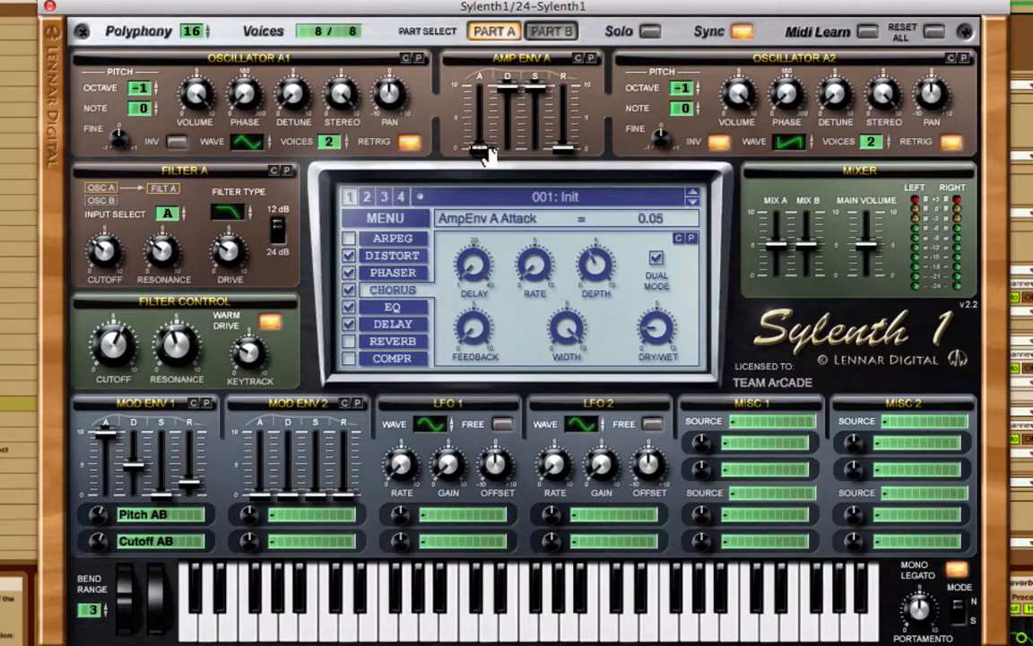
left_click(540, 87)
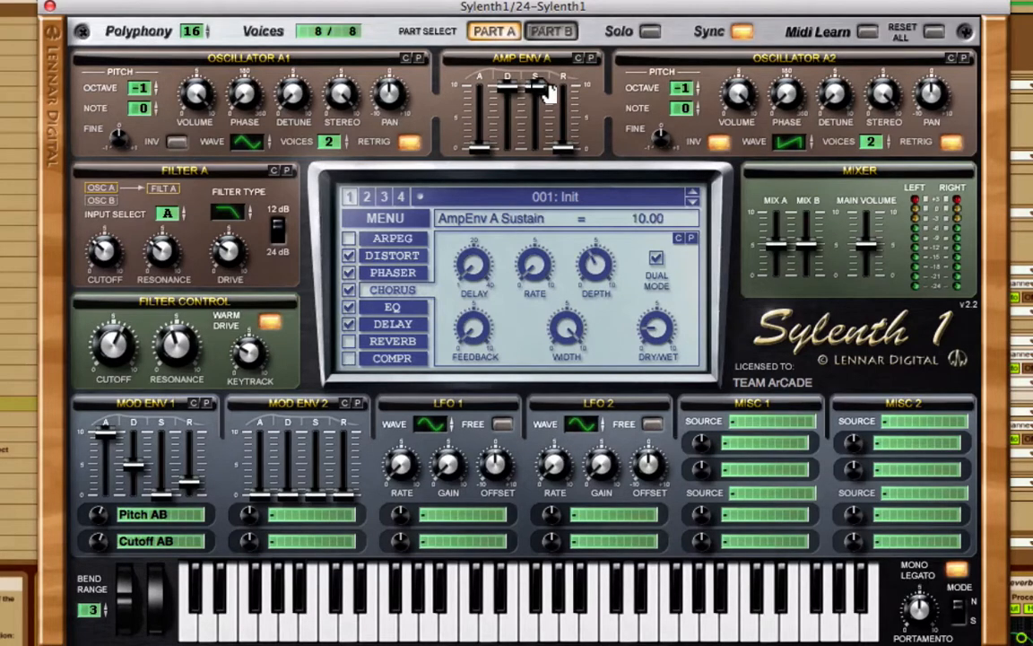
left_click(562, 152)
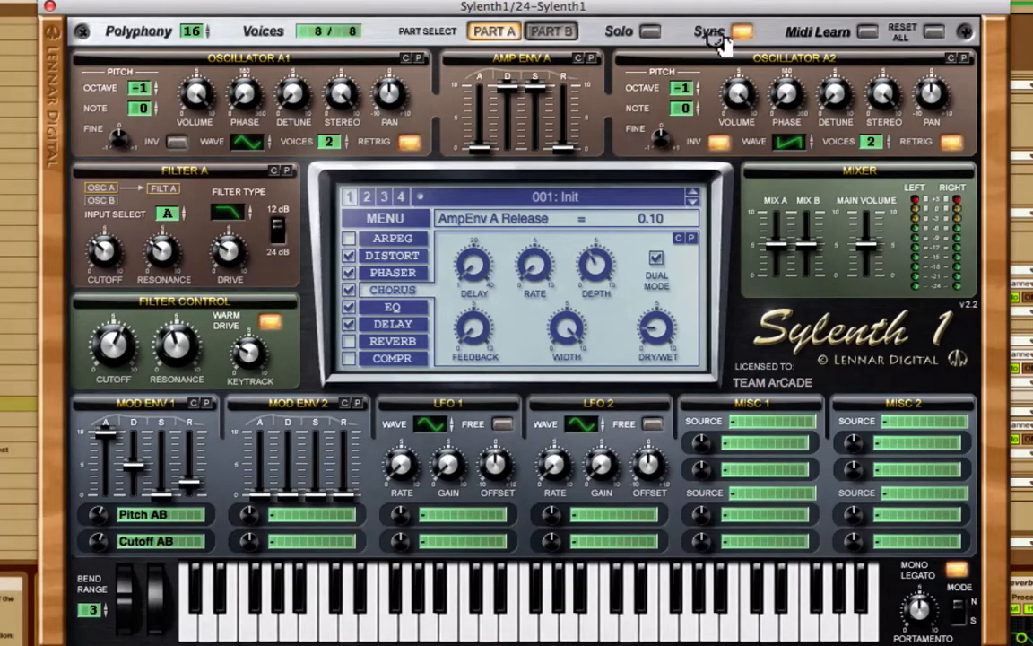
Step: Inspect the octave, inversion, wave and voices settings of Oscillator A2
left_click(682, 92)
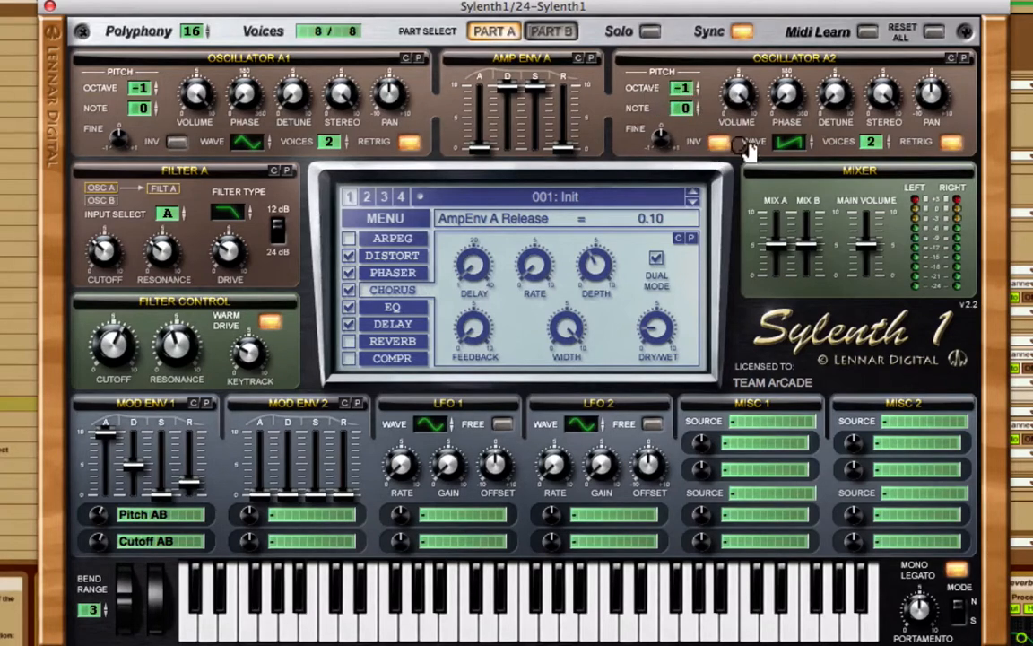
left_click(718, 144)
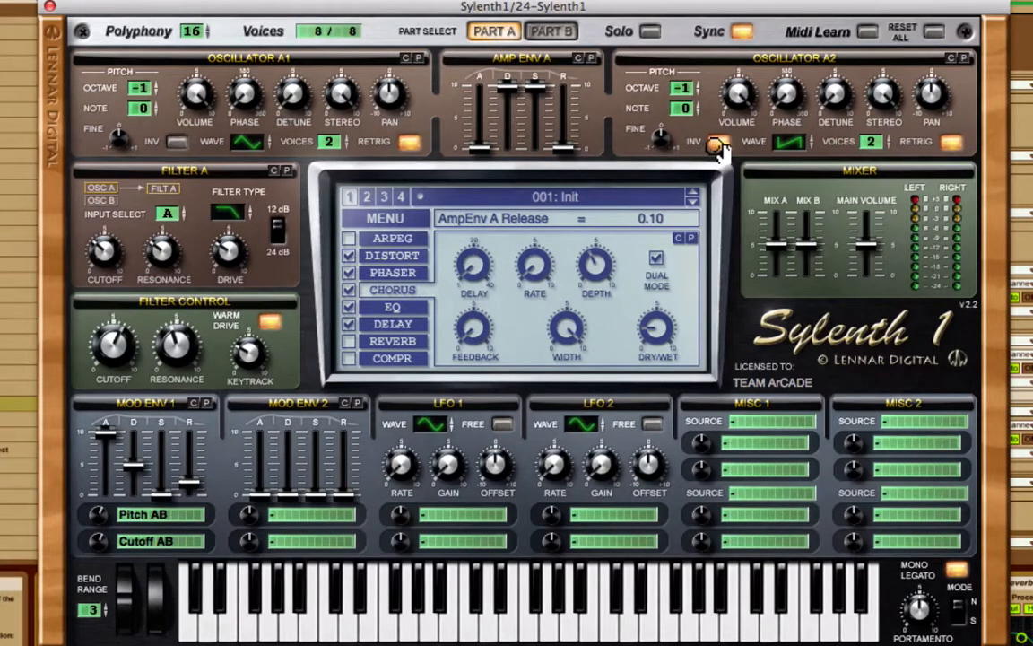
left_click(795, 144)
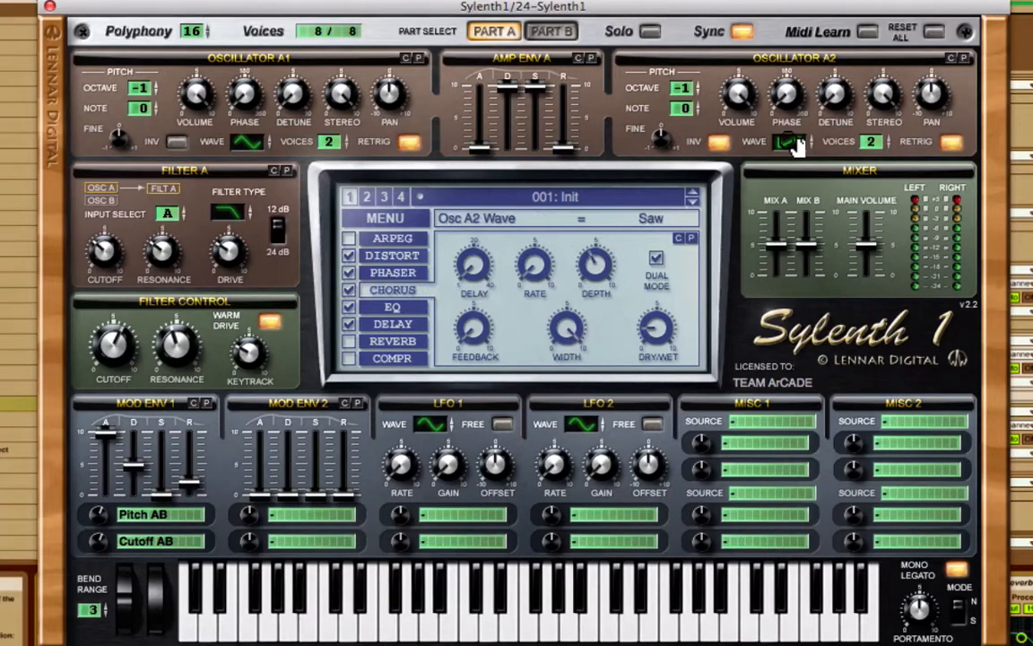
left_click(874, 143)
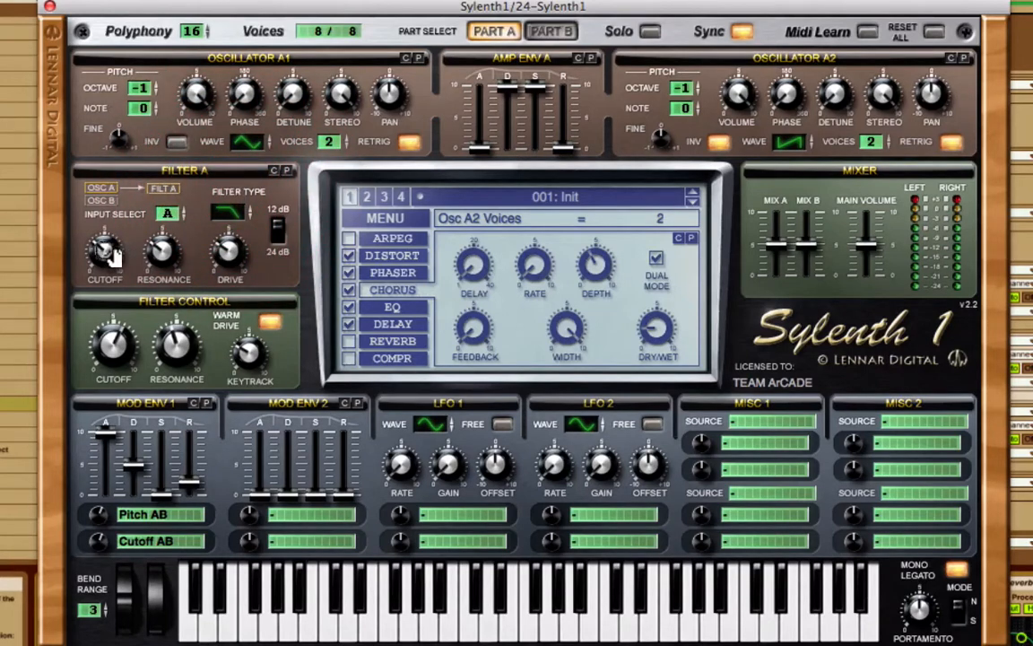
Step: Inspect Filter A's type, slope, cutoff, resonance and drive
left_click(233, 220)
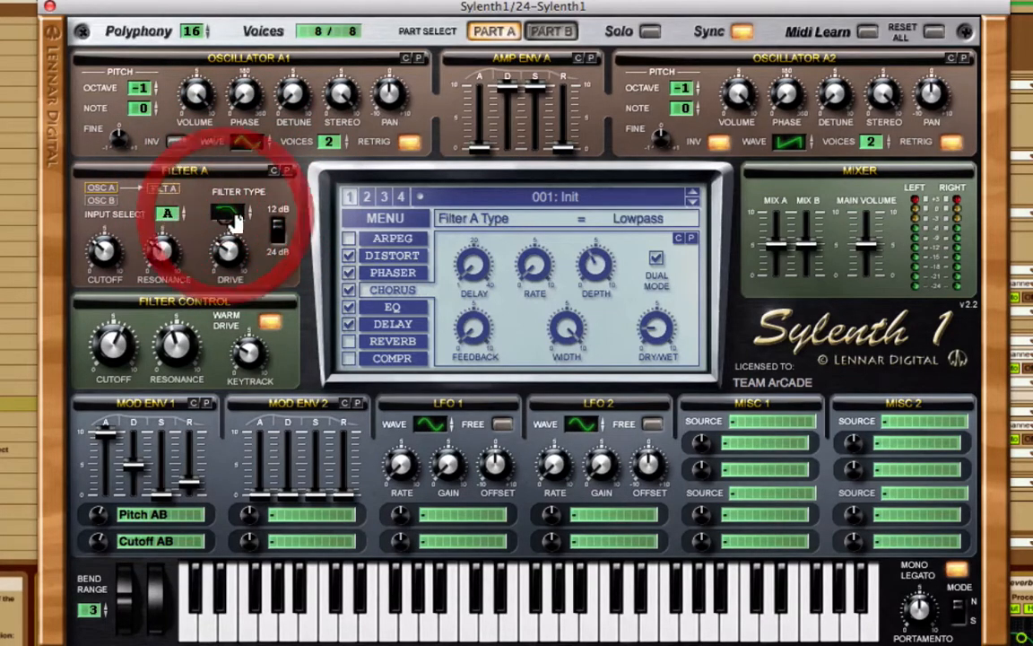
left_click(281, 228)
left_click(280, 228)
left_click(119, 256)
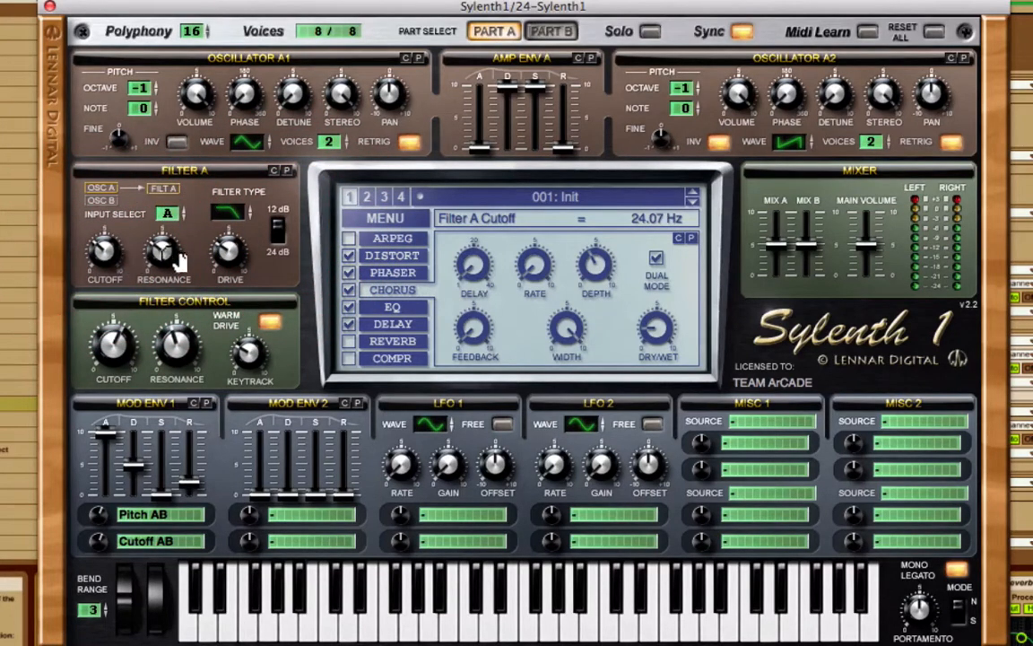
left_click(163, 254)
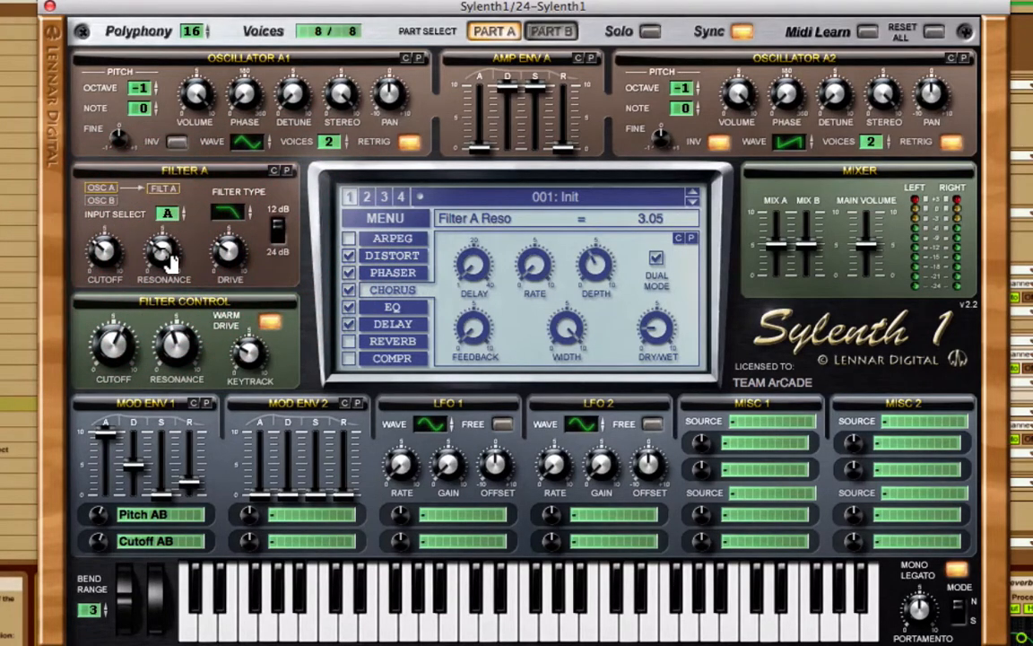
left_click(226, 260)
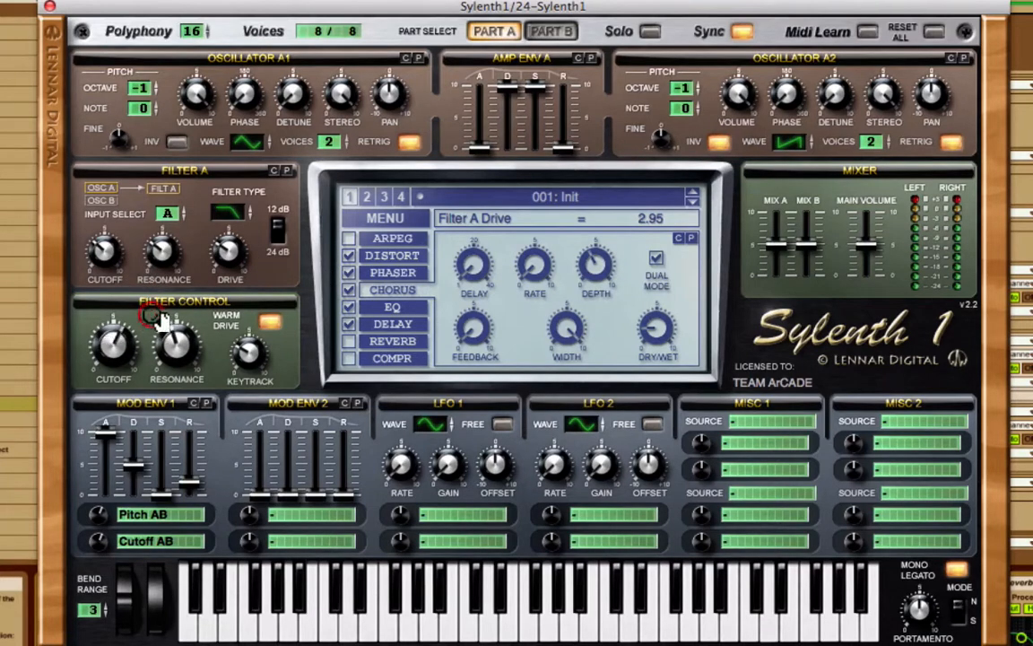
Step: Check the cutoff, resonance and keytrack values in the Filter Control section
left_click(131, 348)
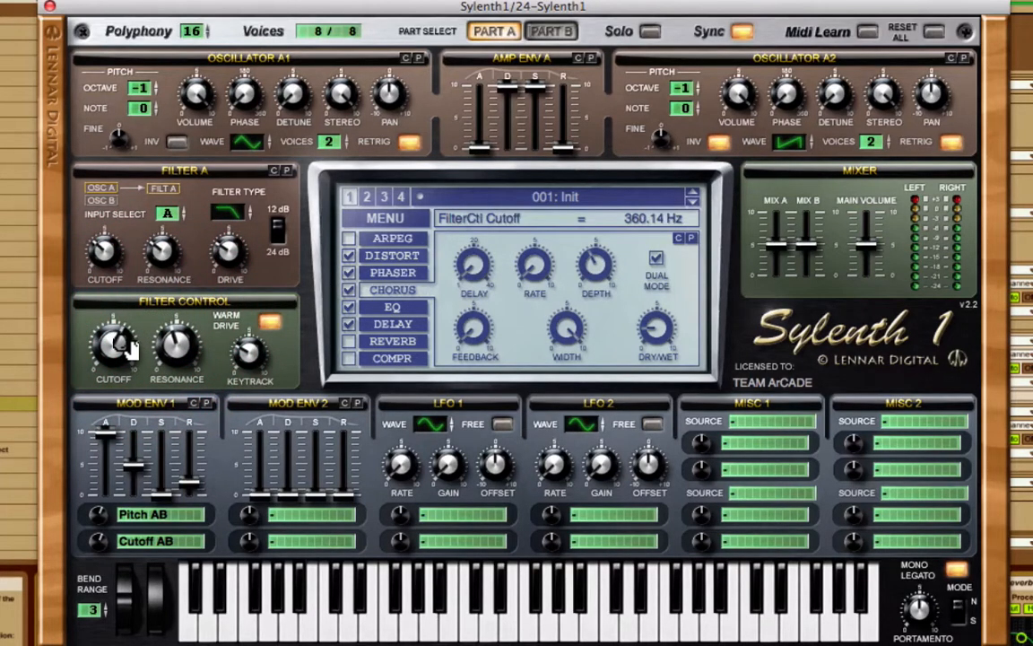
left_click(199, 355)
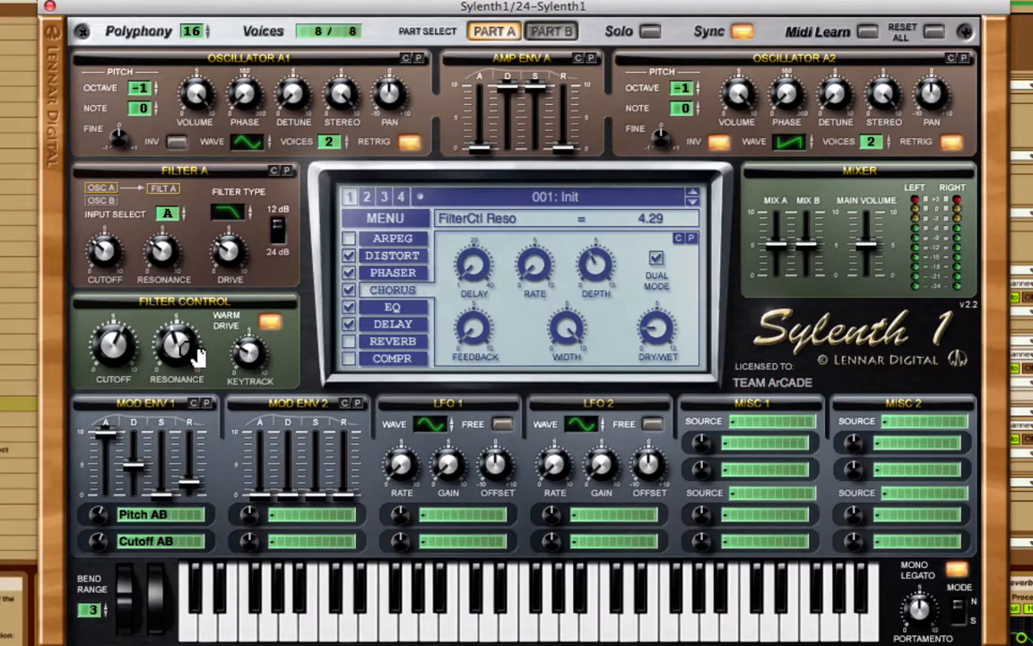
left_click(255, 354)
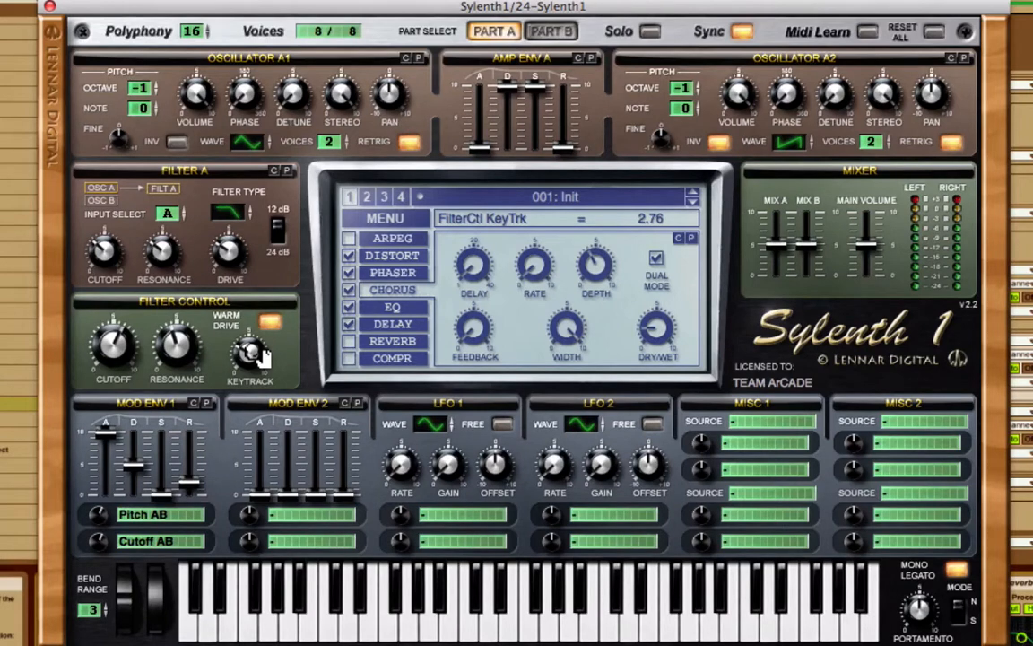
Step: Examine Mod Env 1's first destination and its amount, along with the envelope's attack, decay, sustain and release
left_click(164, 516)
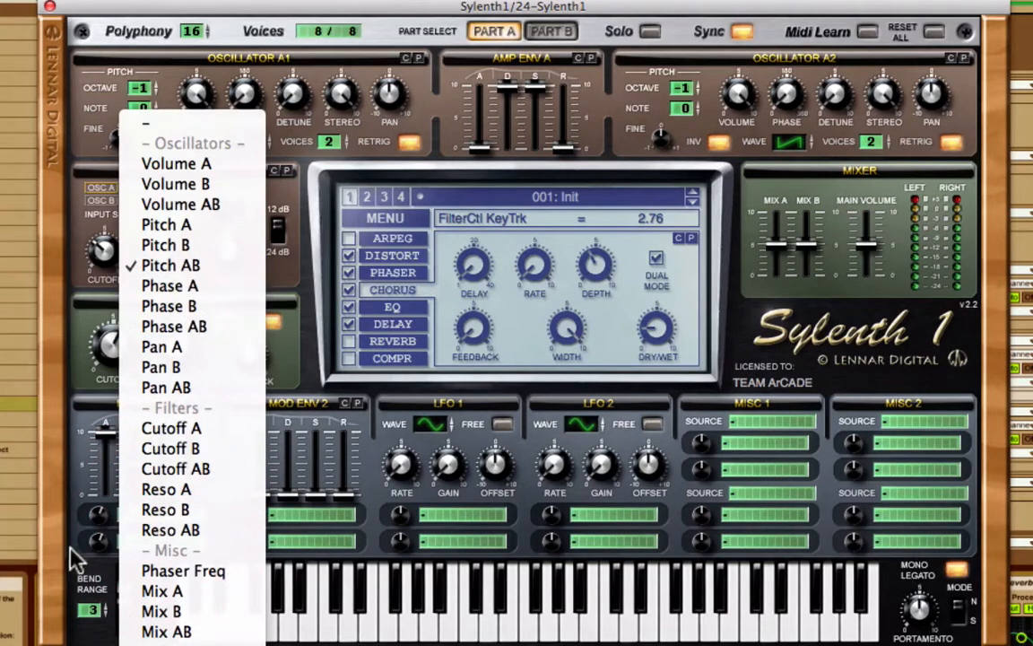
left_click(85, 518)
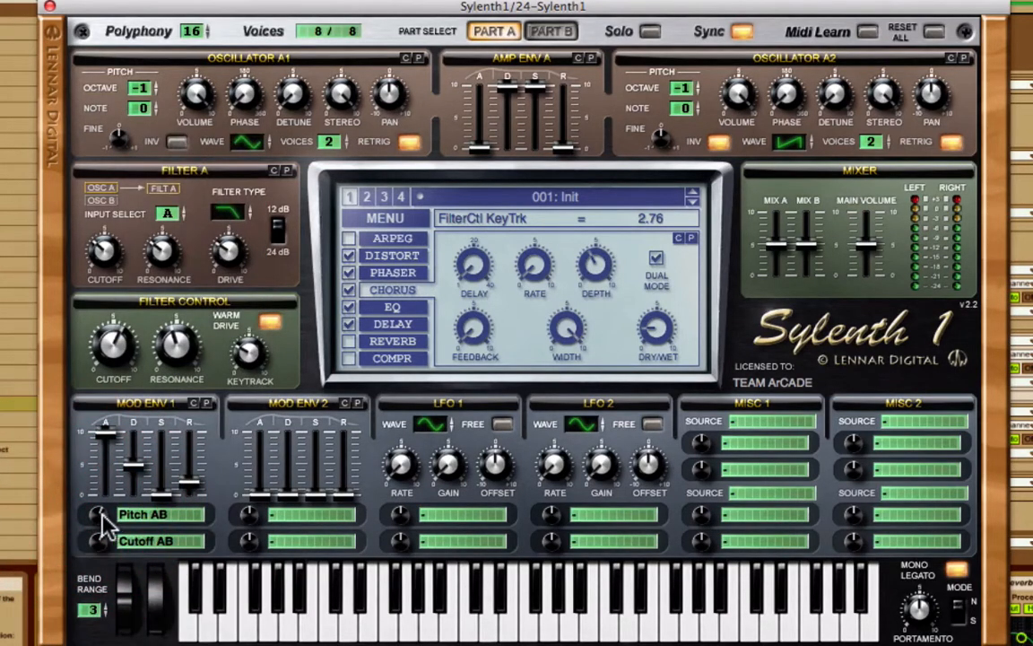
left_click(102, 514)
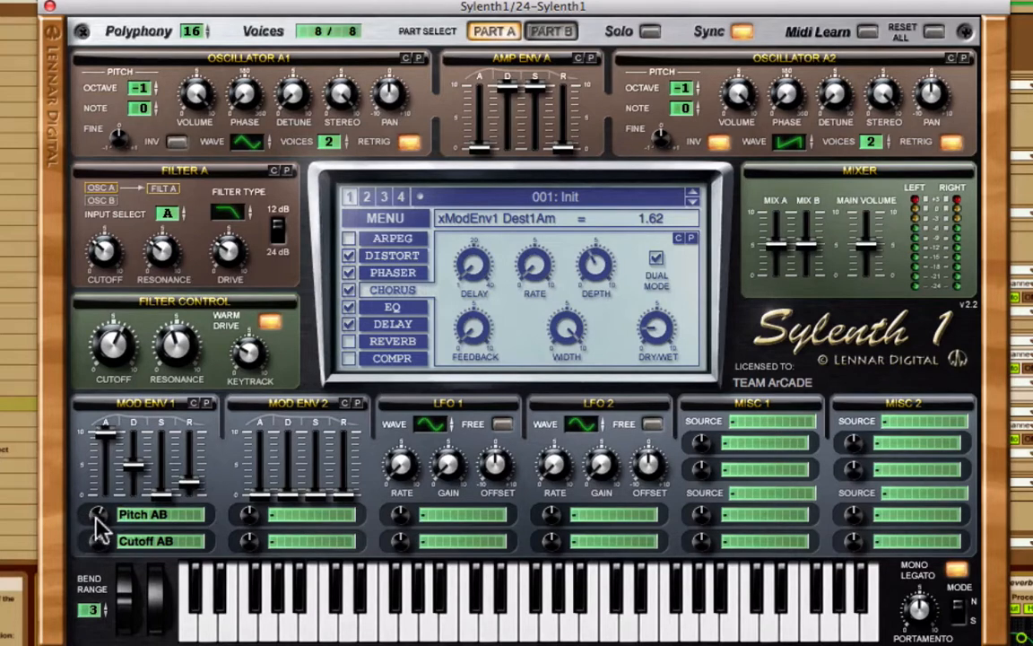
left_click(105, 434)
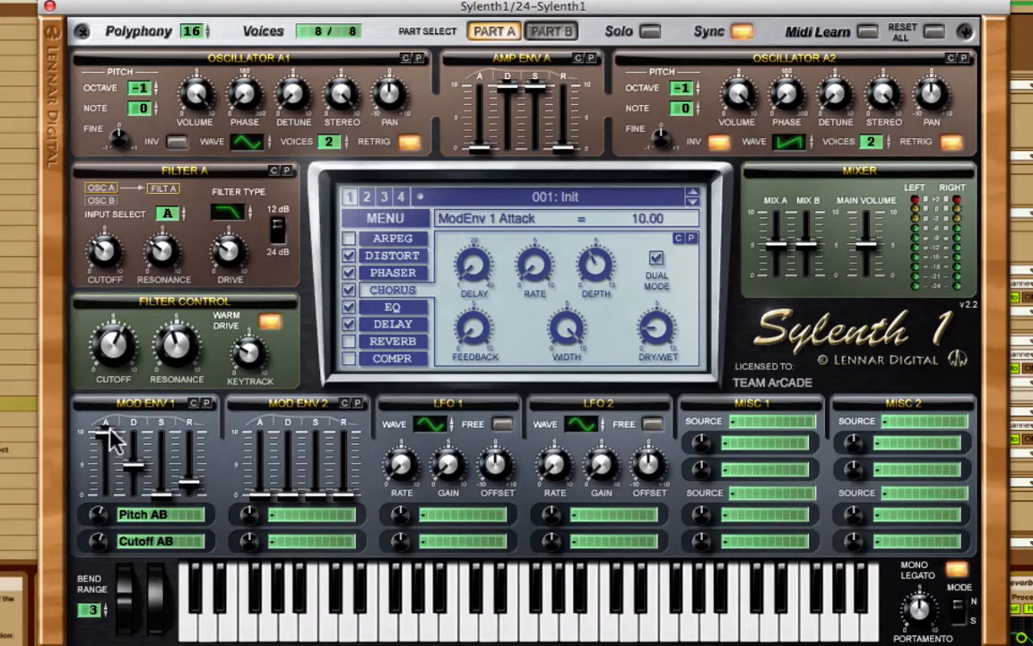
left_click(135, 470)
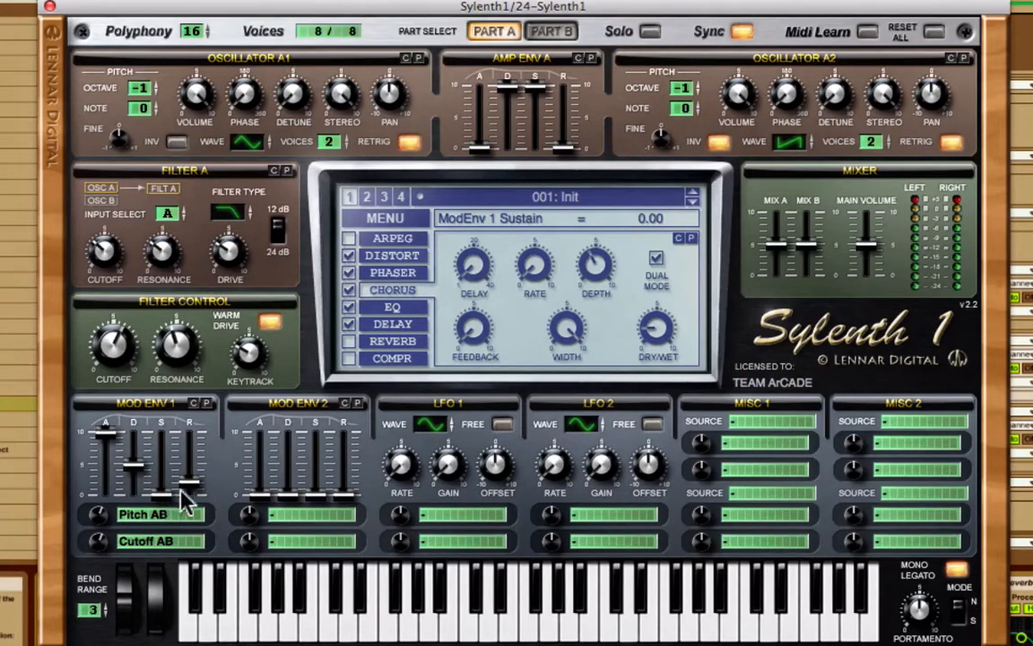
left_click(199, 491)
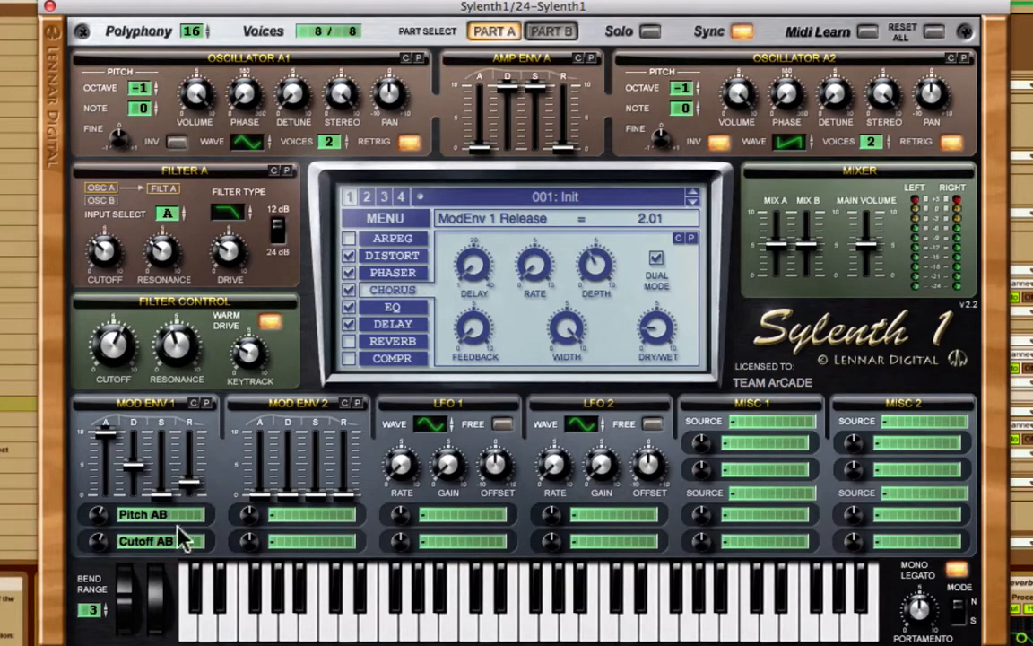
Step: Check Mod Env 1's second destination and its modulation amount, leaving the destination list without changes
left_click(132, 540)
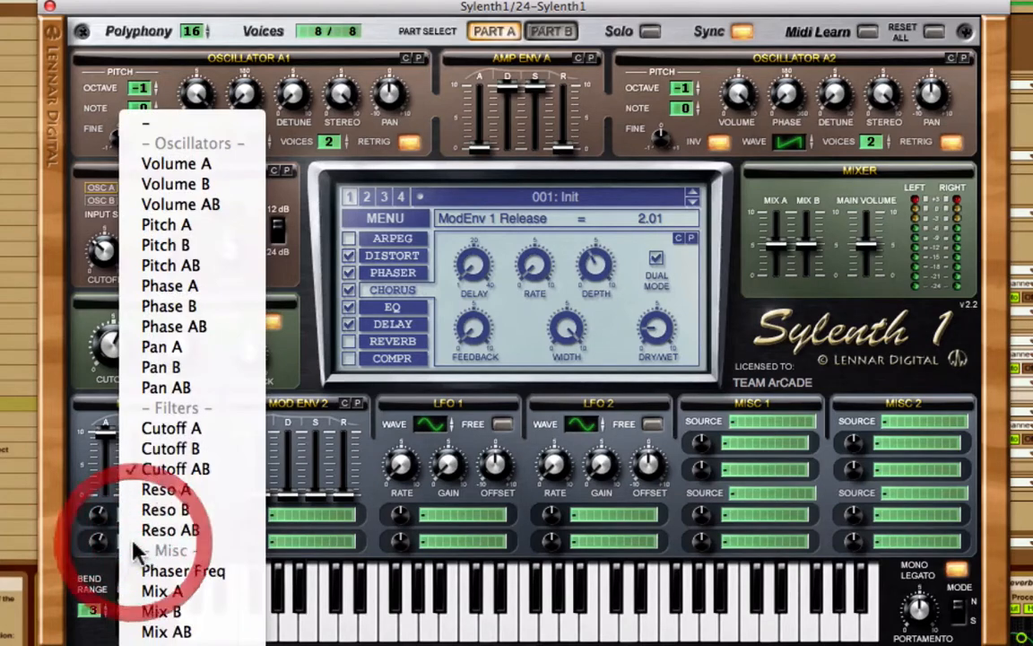
left_click(75, 526)
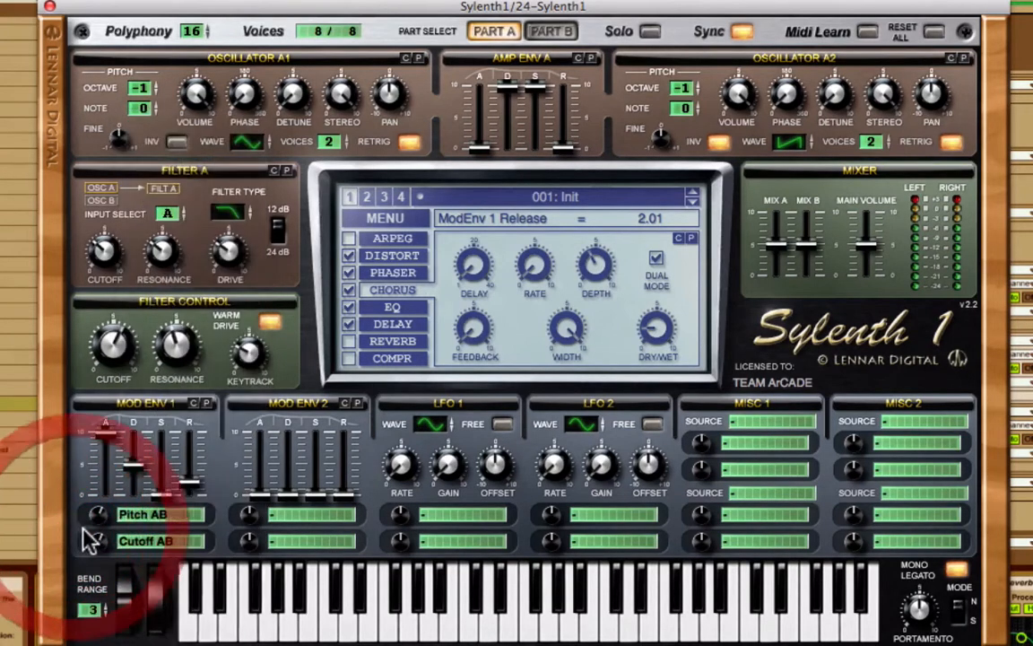
left_click(99, 537)
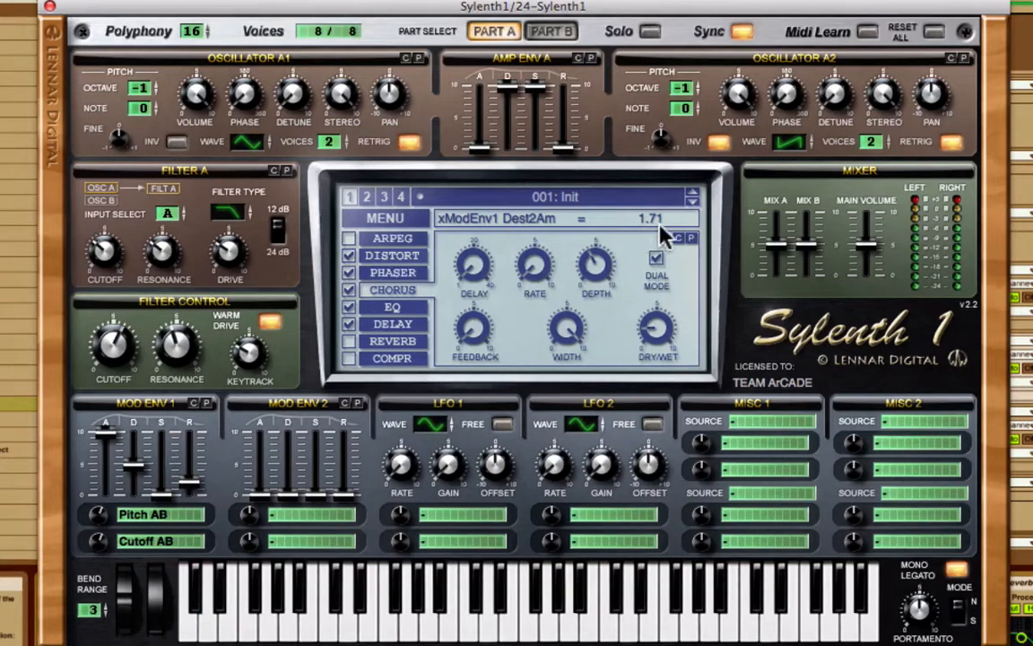
Step: Check the Mono Legato switch and the portamento time
left_click(958, 576)
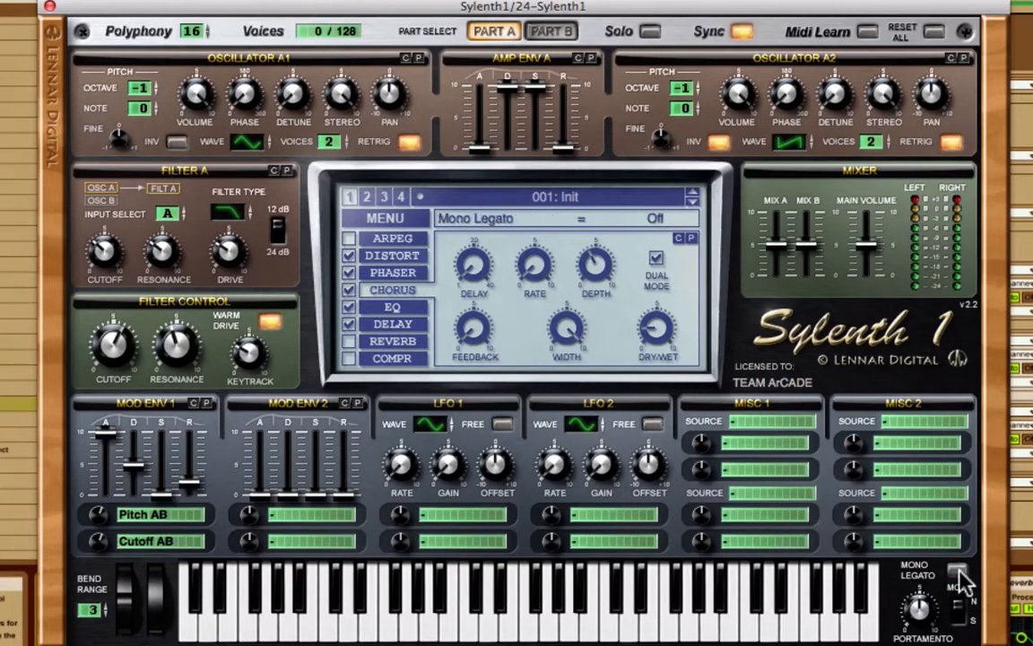
left_click(922, 609)
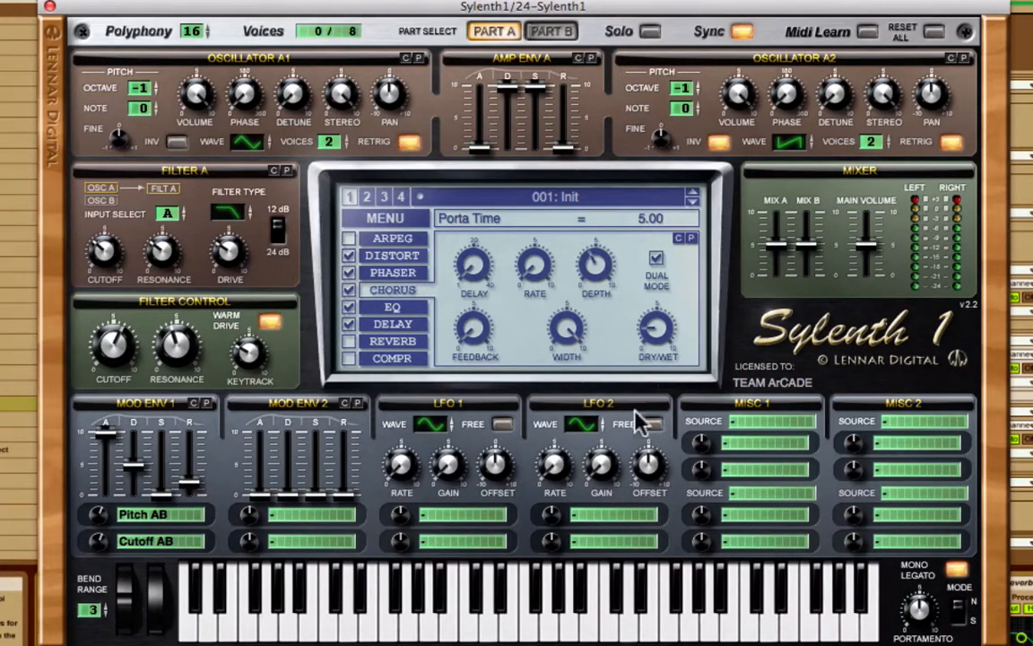
Step: Compare the Part B and Part A oscillator settings, ending on Part B
left_click(538, 31)
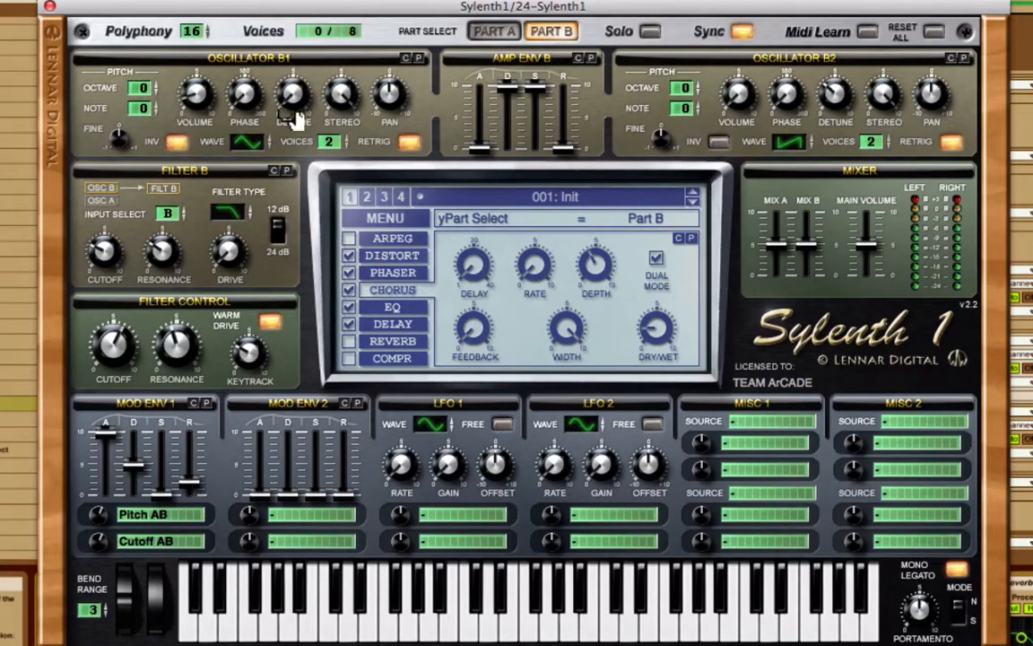
left_click(493, 31)
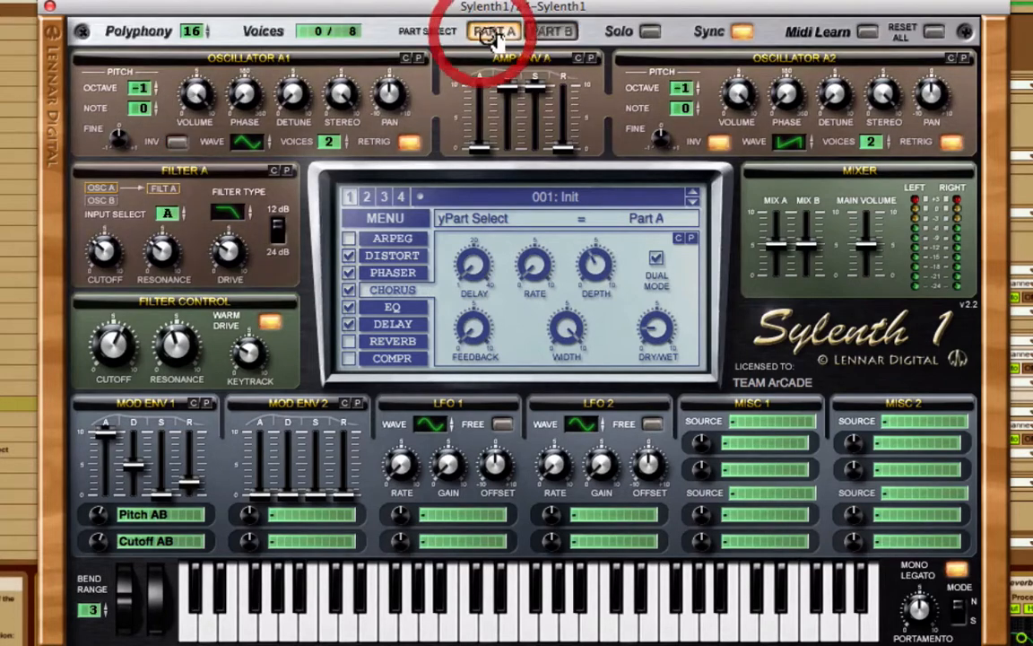
left_click(552, 33)
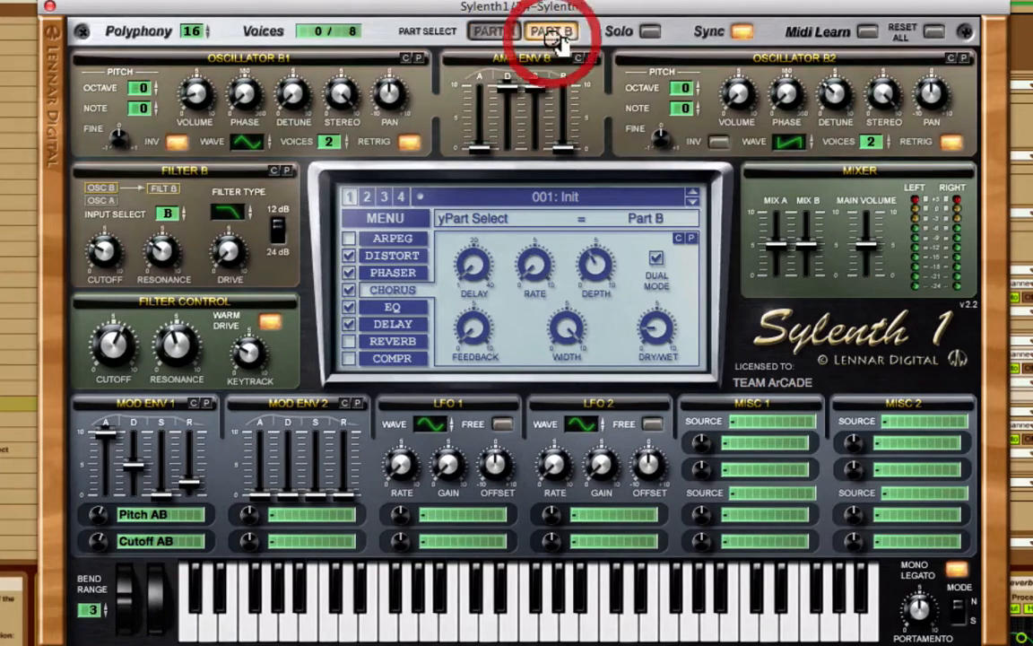
Step: Check Oscillator B1's volume, waveform, voice count and retrigger setting in Part B
left_click(588, 59)
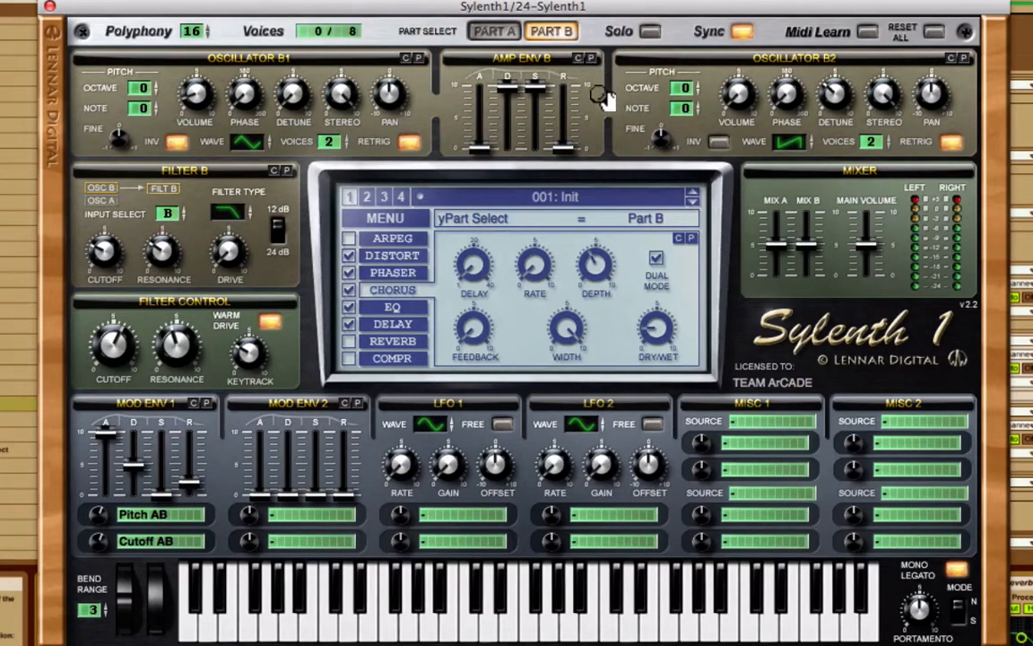
left_click(186, 90)
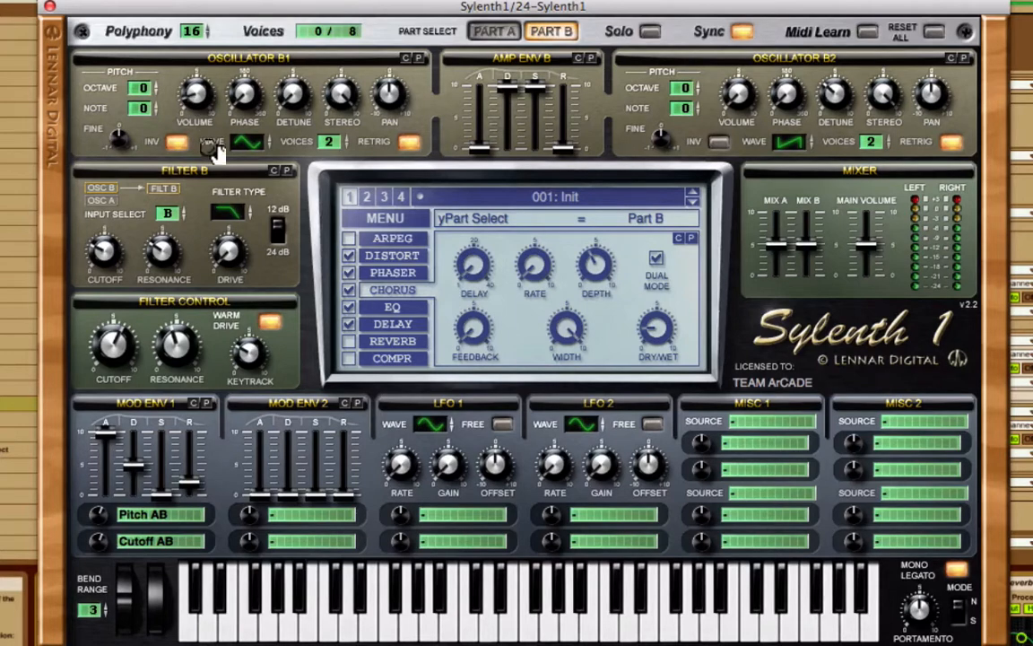
left_click(262, 149)
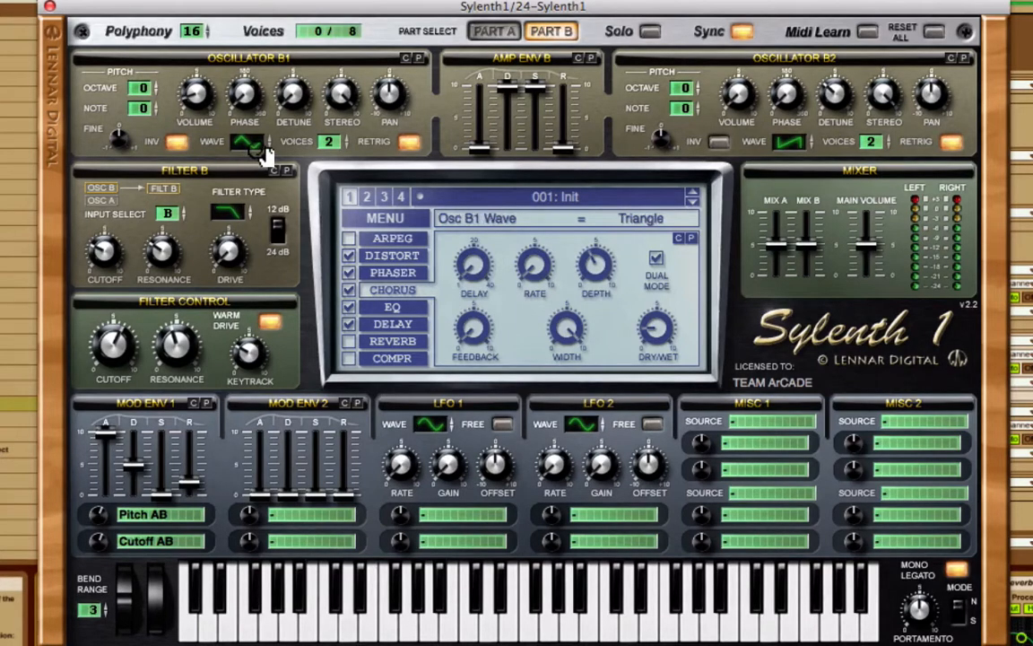
left_click(330, 145)
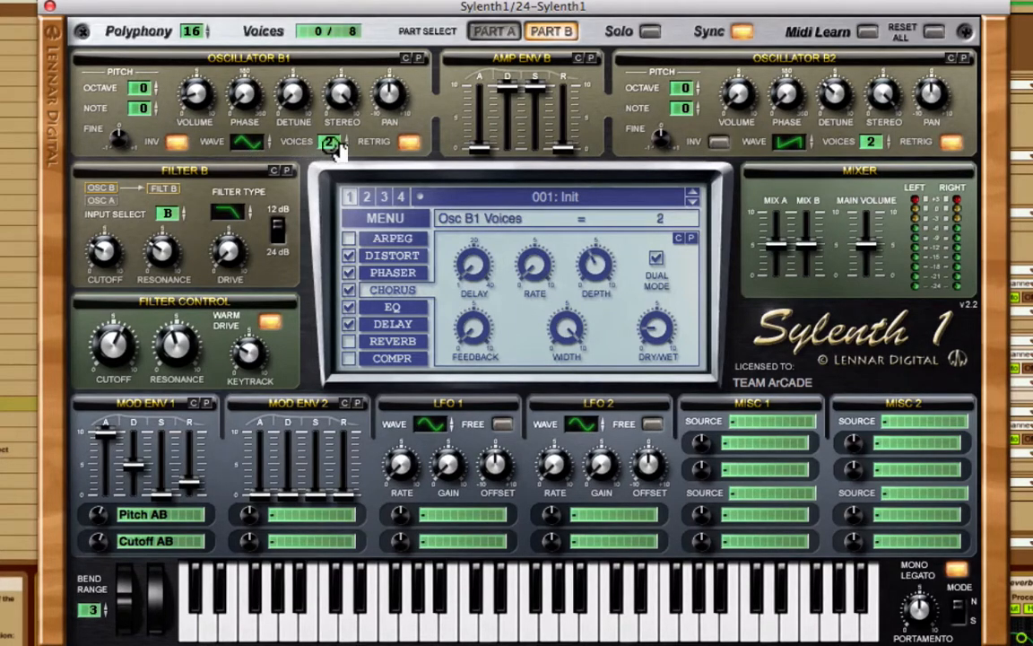
left_click(399, 144)
left_click(358, 148)
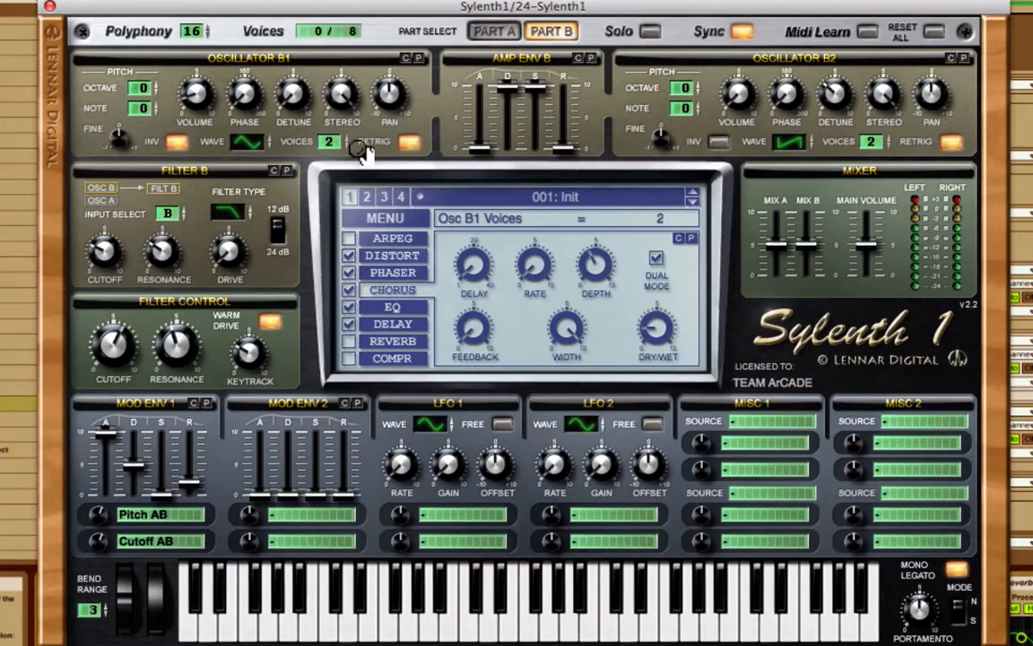
left_click(218, 124)
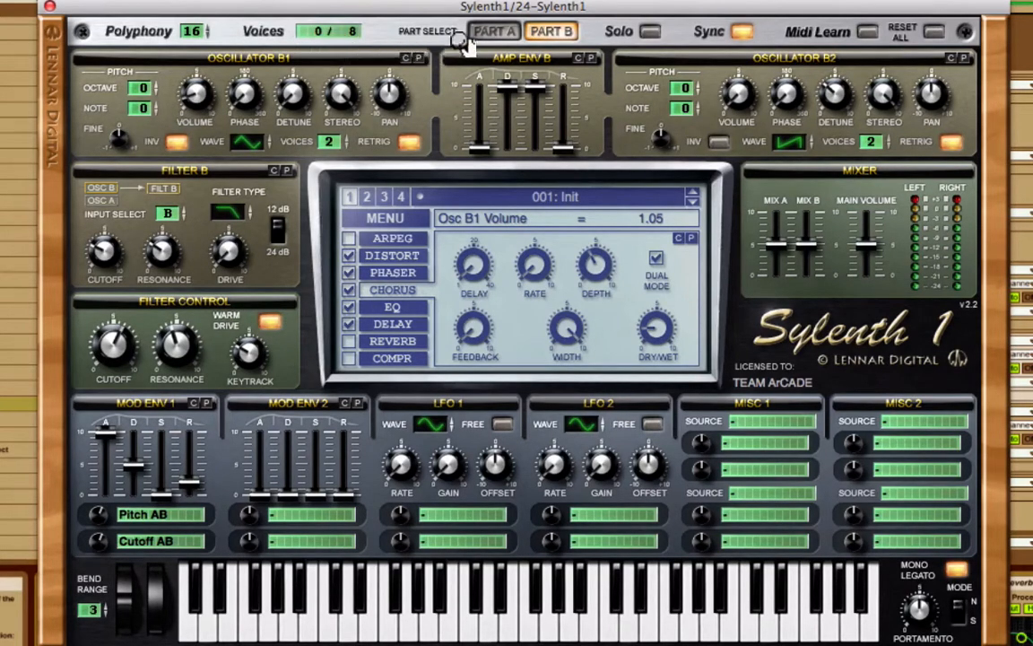
Step: Compare Part A with Part B, and check Oscillator B2's waveform and detune
left_click(491, 33)
left_click(550, 32)
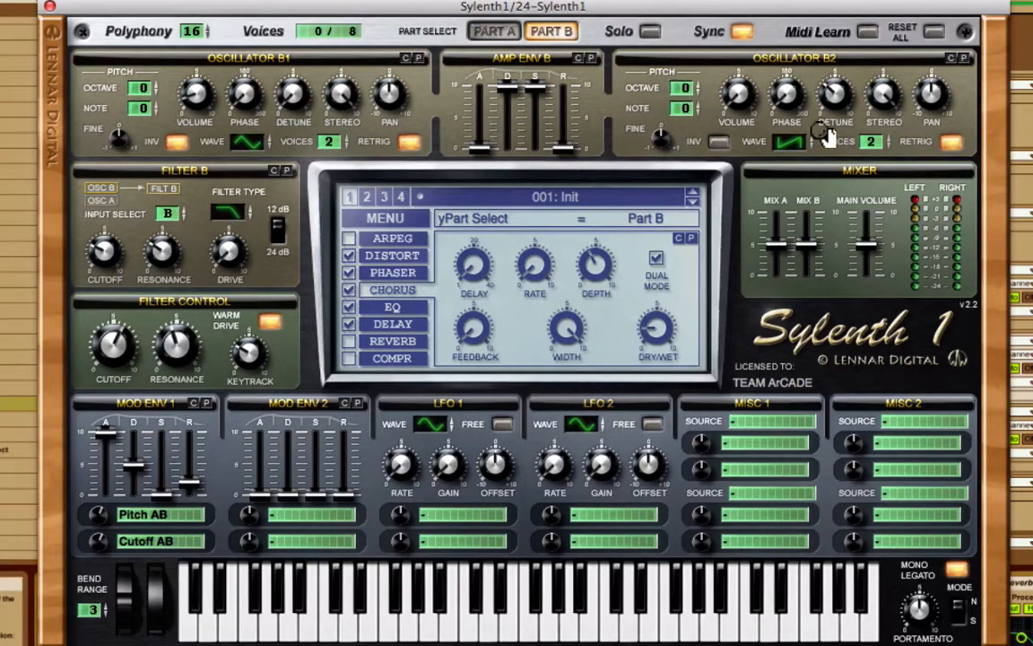
left_click(793, 144)
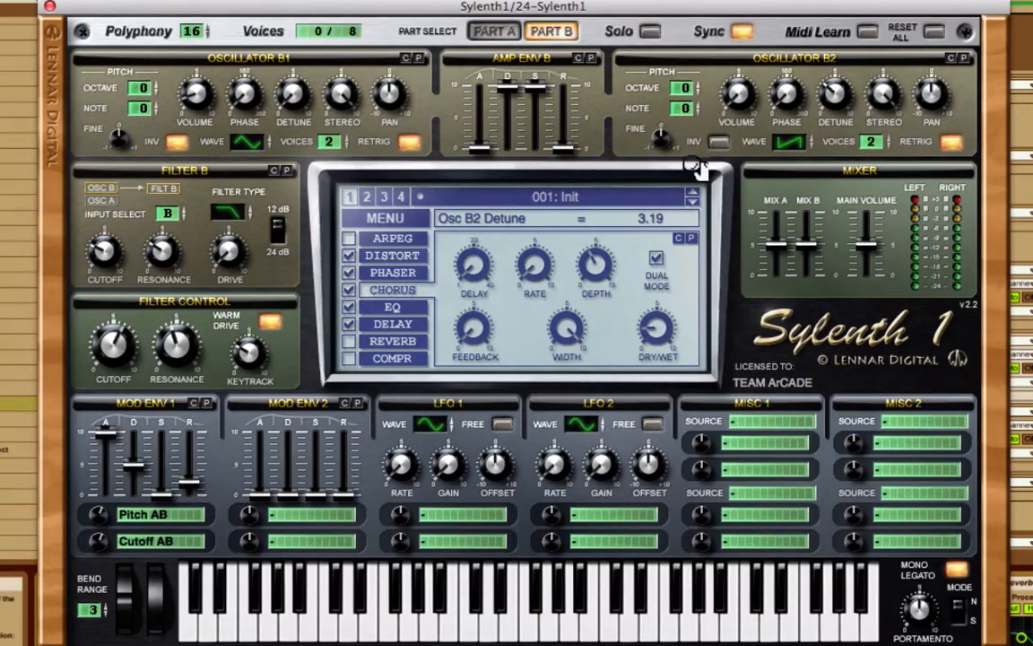
Step: Look at Part A once more, return to Part B, and check Filter B's cutoff, resonance, drive and type
left_click(494, 31)
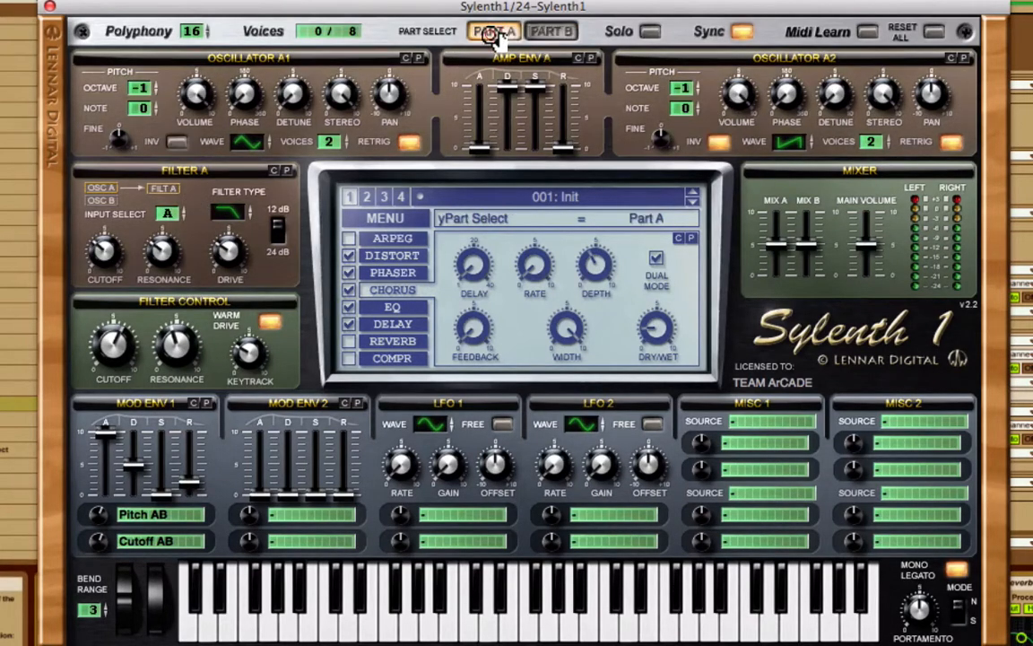
left_click(549, 31)
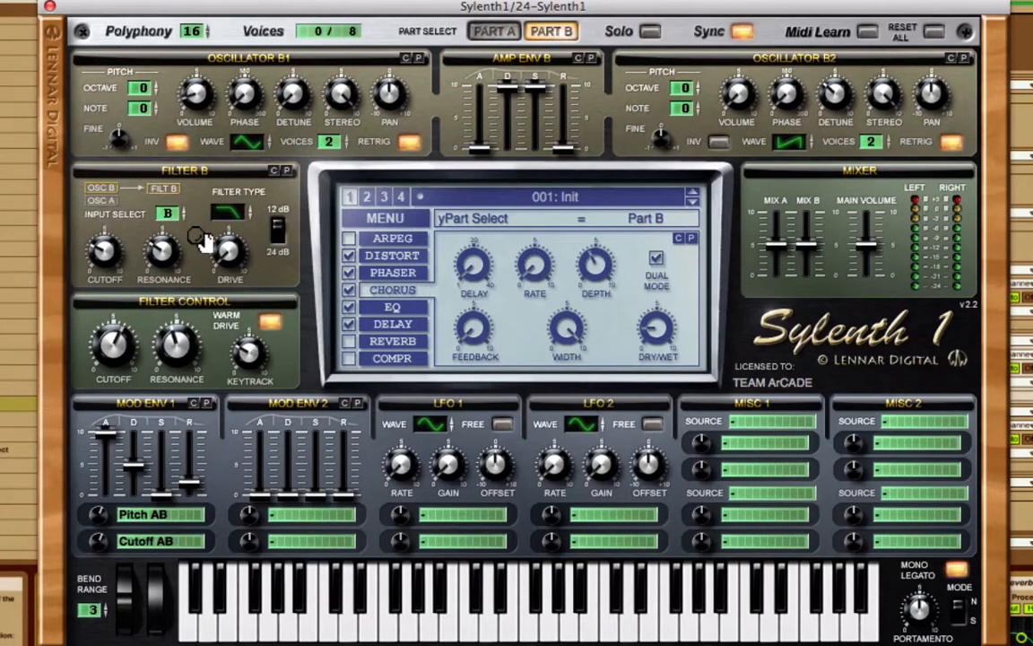
left_click(104, 254)
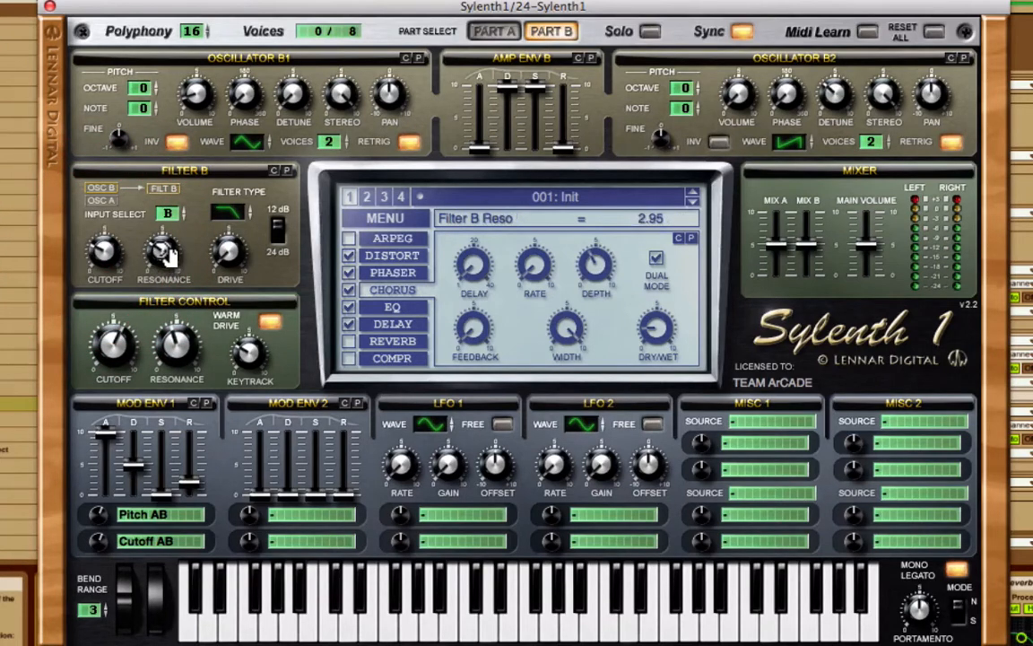
left_click(229, 251)
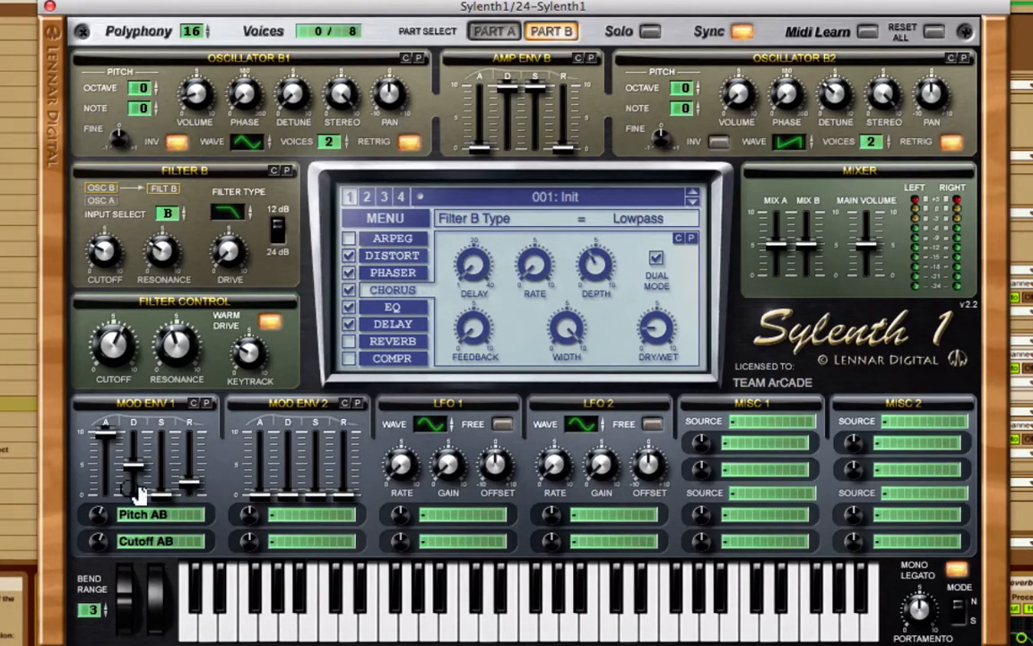
Step: Examine the distortion effect's amount, dry/wet mix and available types, leaving the type on Decimate
left_click(394, 258)
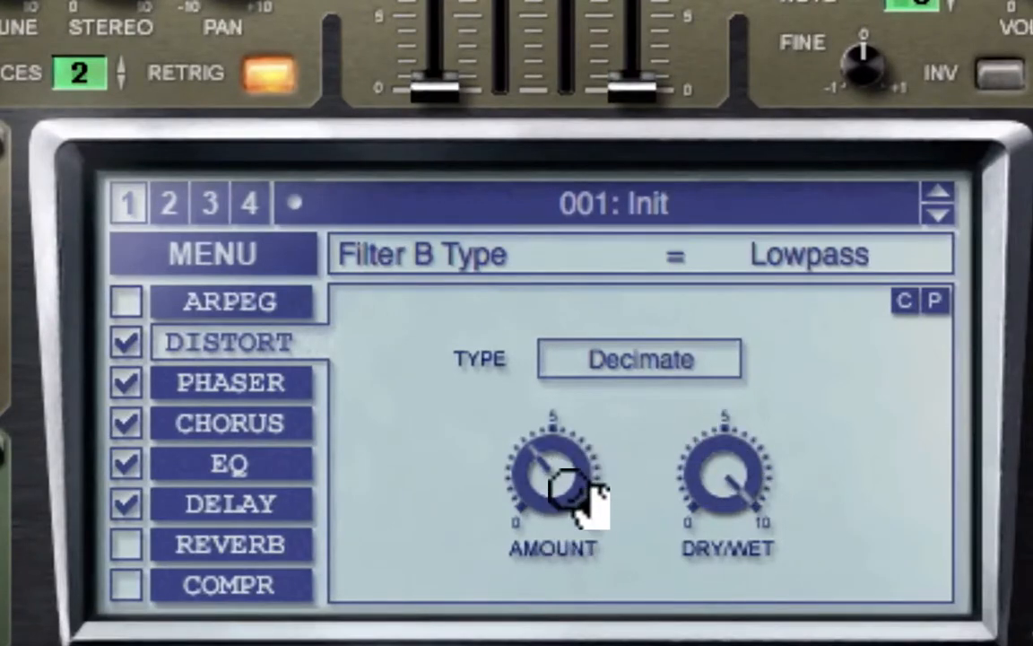
left_click(723, 493)
left_click(535, 477)
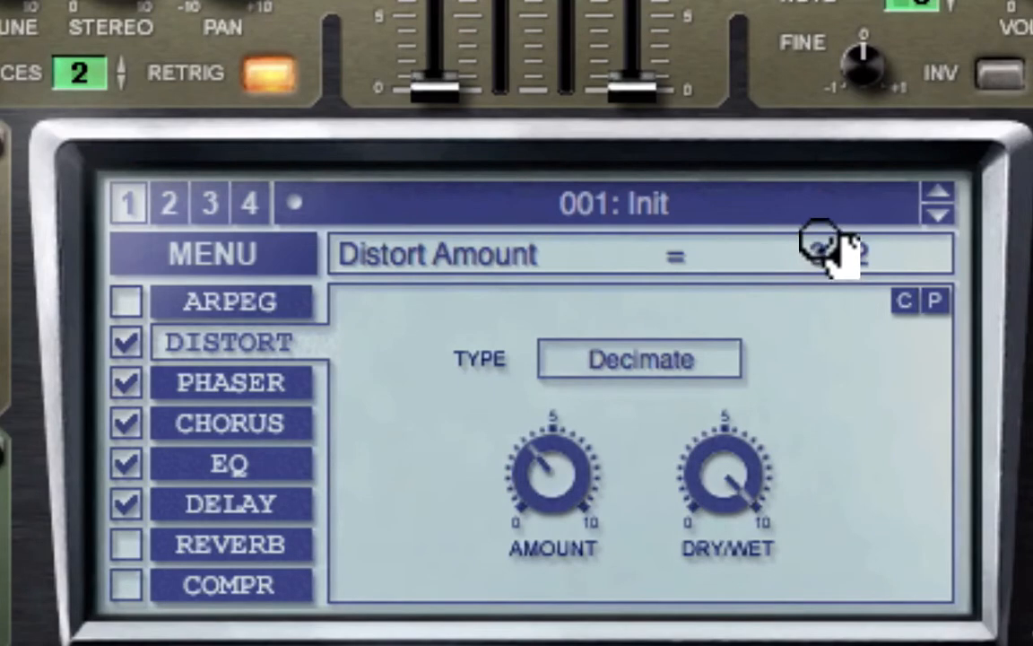
left_click(664, 373)
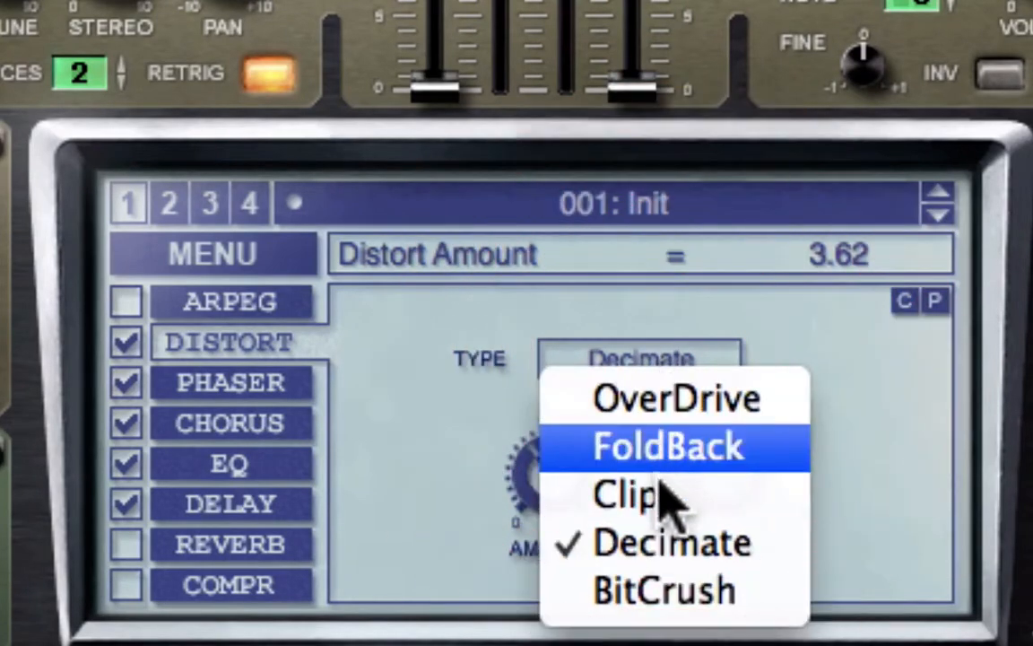
left_click(878, 483)
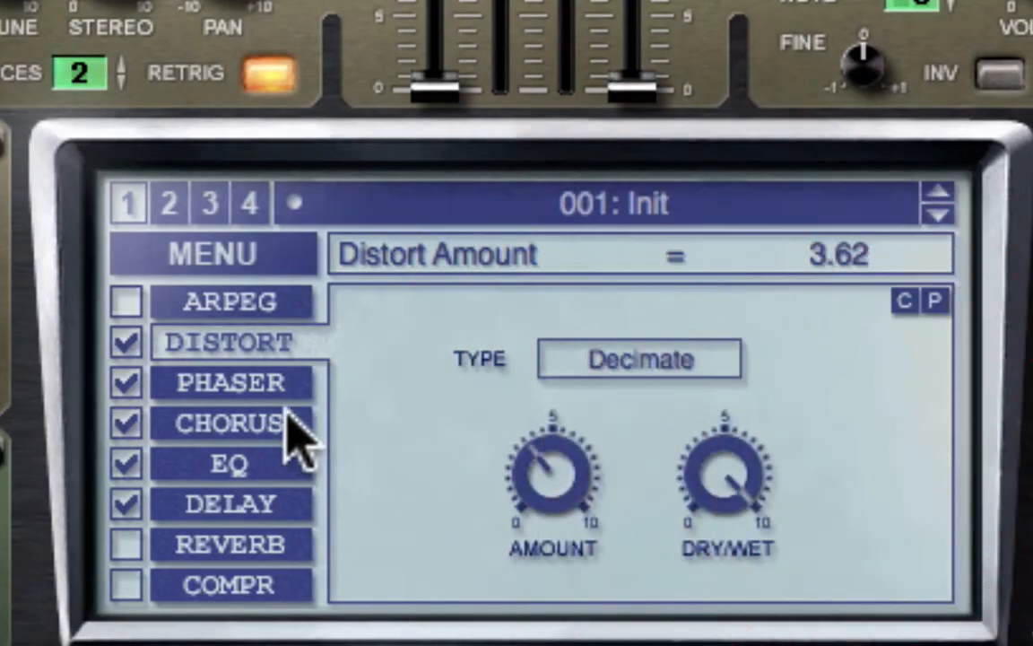
Step: Examine the phaser effect's dry/wet mix, spread and width
left_click(271, 390)
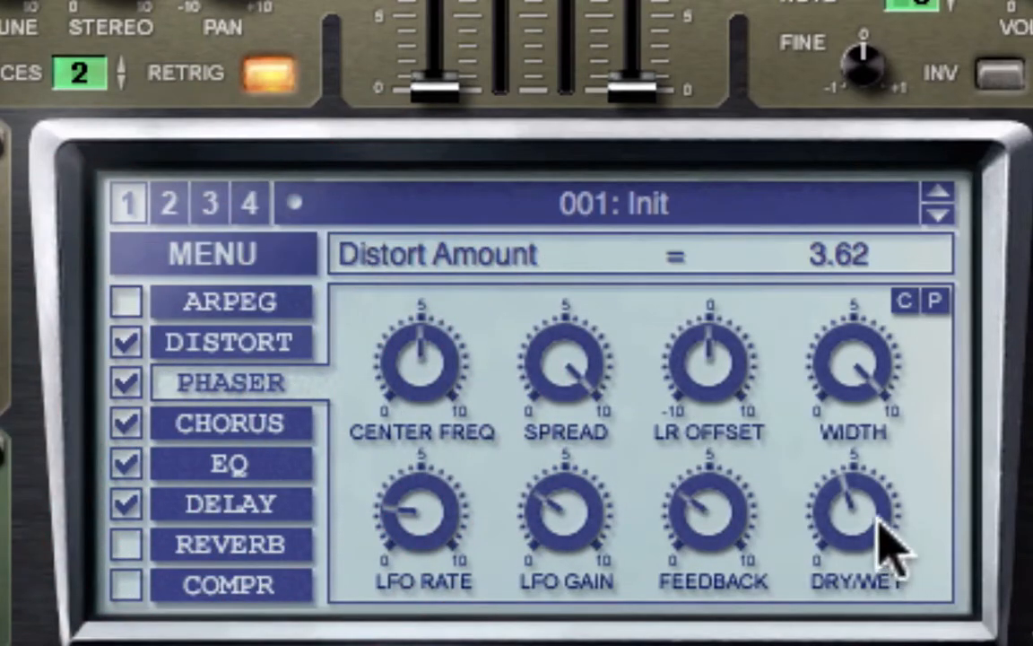
left_click(861, 497)
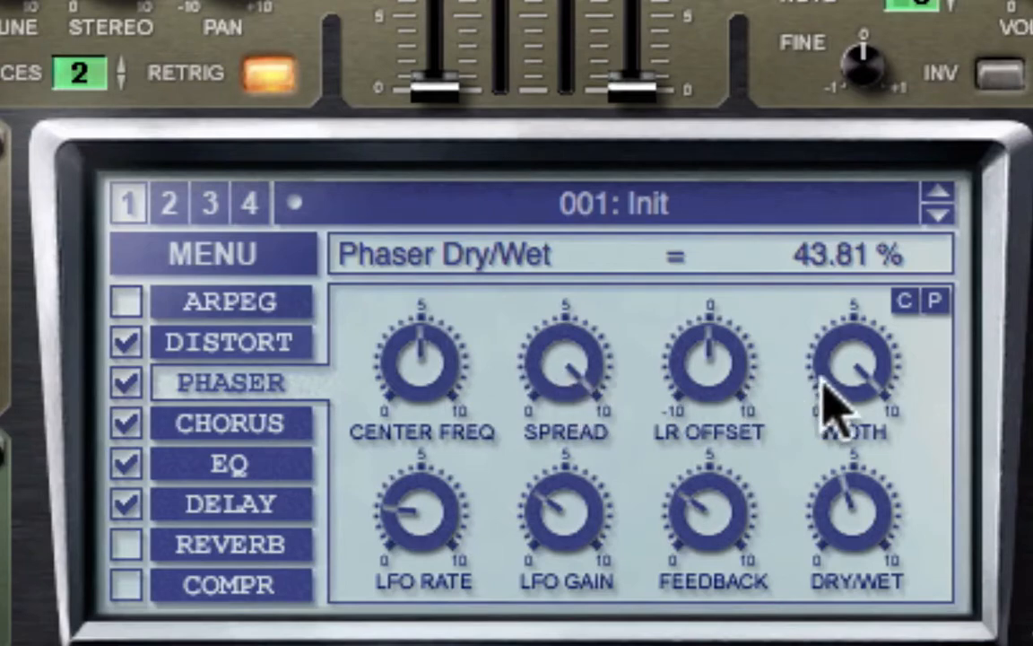
left_click(567, 370)
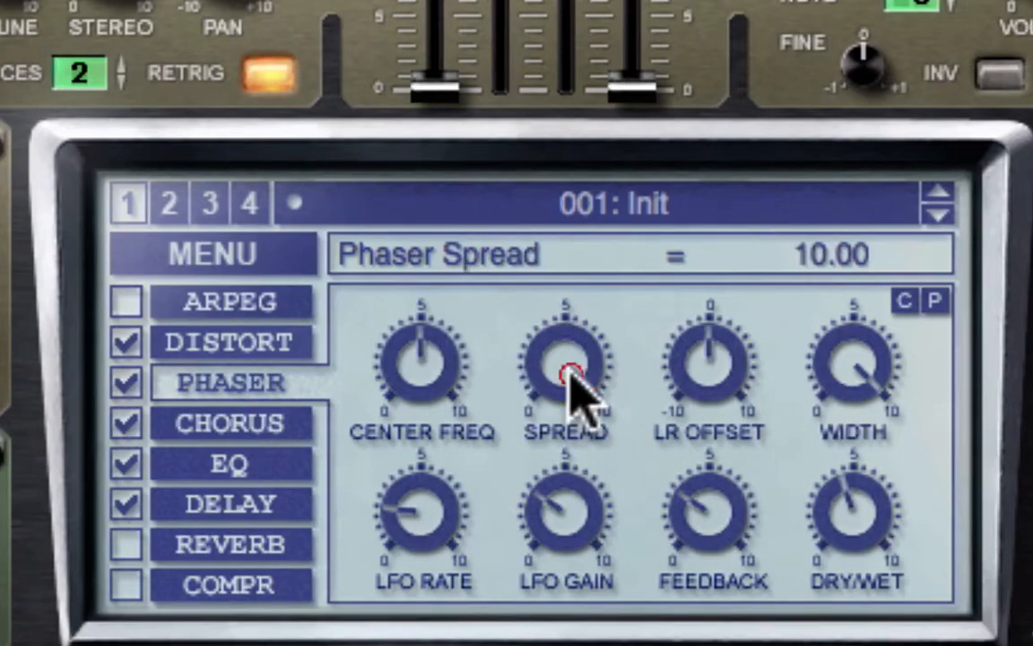
left_click(871, 363)
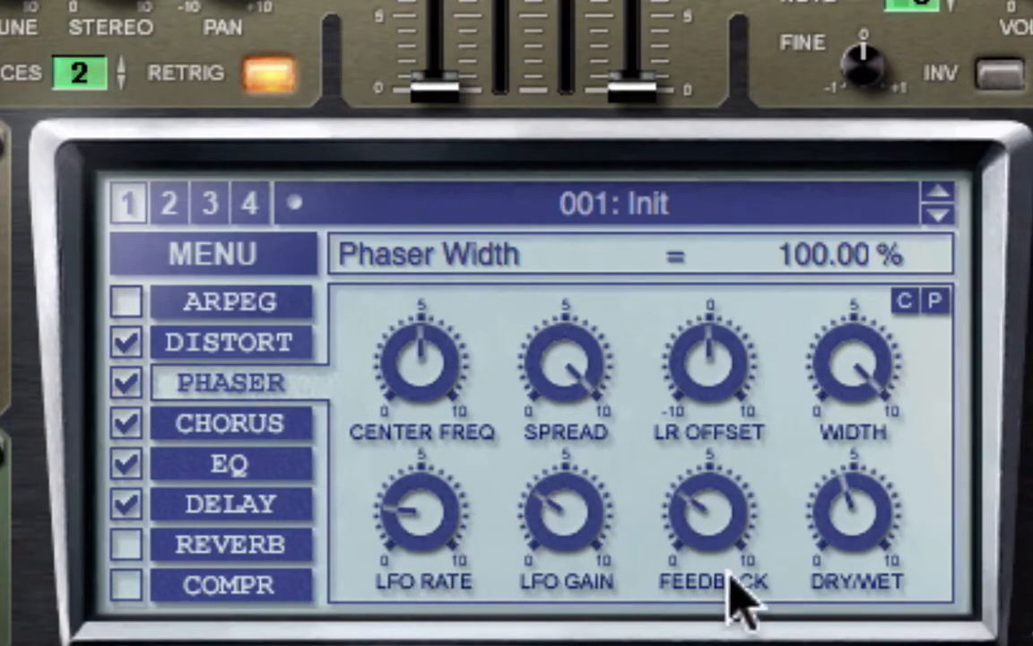
Step: Examine the chorus effect's delay, rate, width and dry/wet mix
left_click(240, 429)
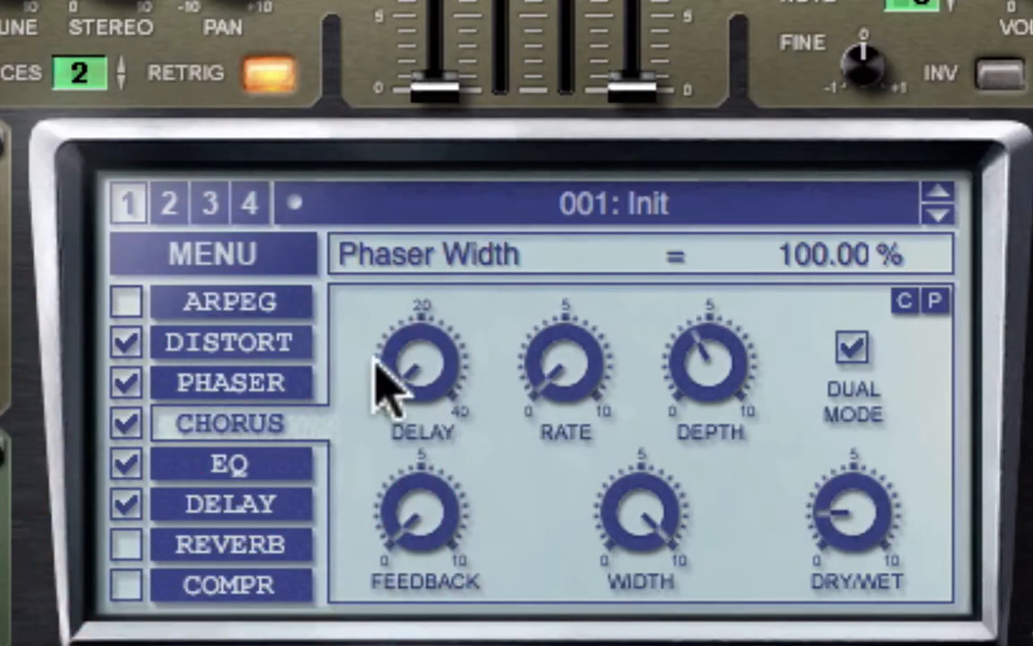
left_click(438, 372)
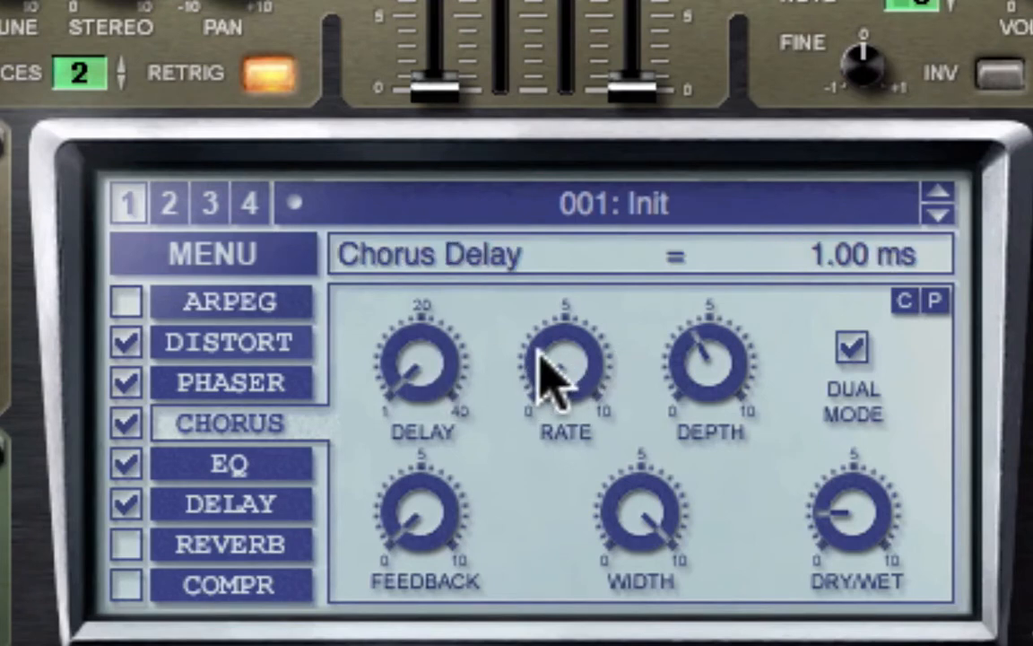
left_click(583, 380)
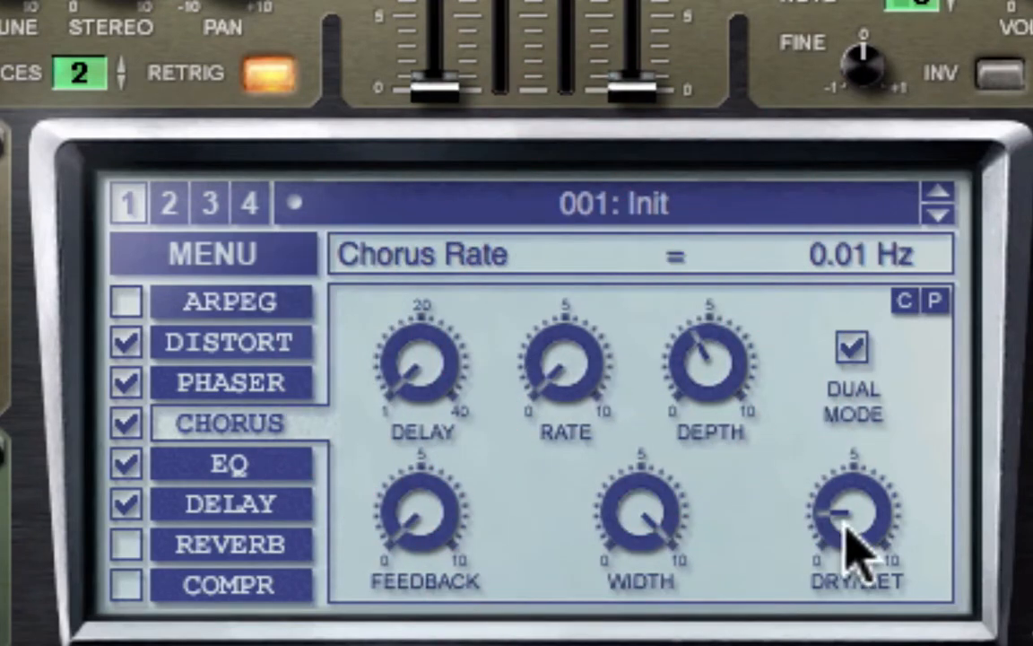
left_click(657, 512)
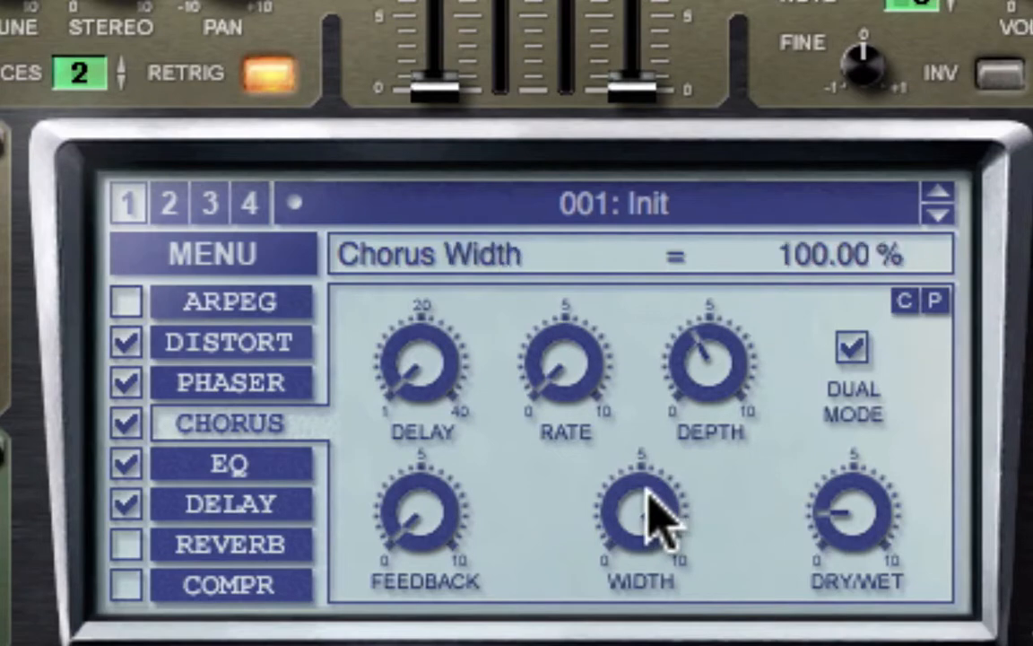
left_click(876, 508)
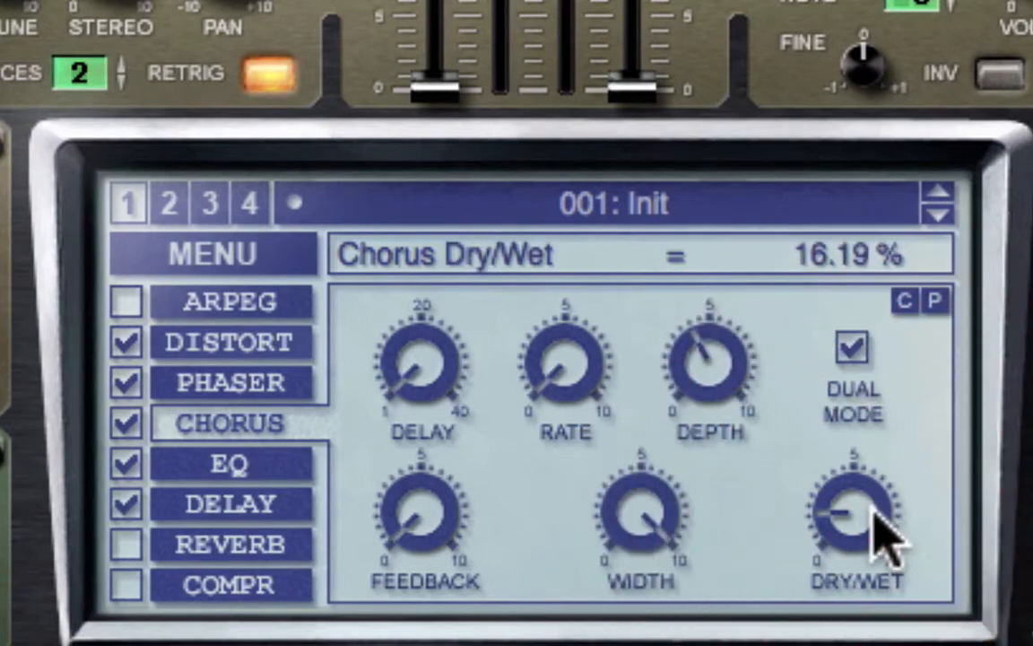
Step: Examine the synth EQ's bass and treble gains along with their frequencies
left_click(258, 466)
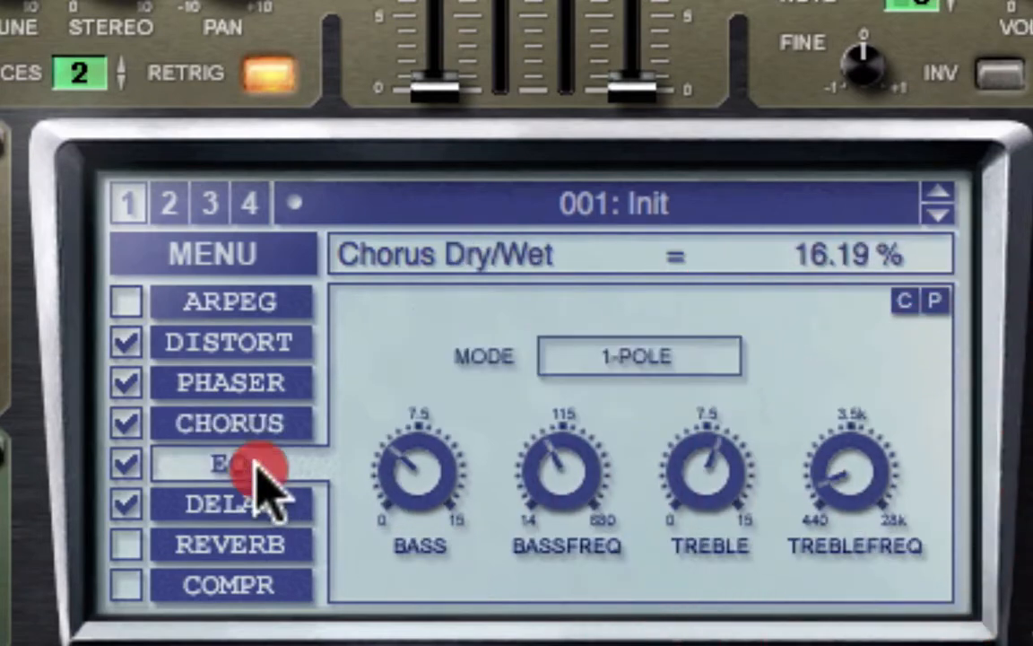
mouse_move(441, 482)
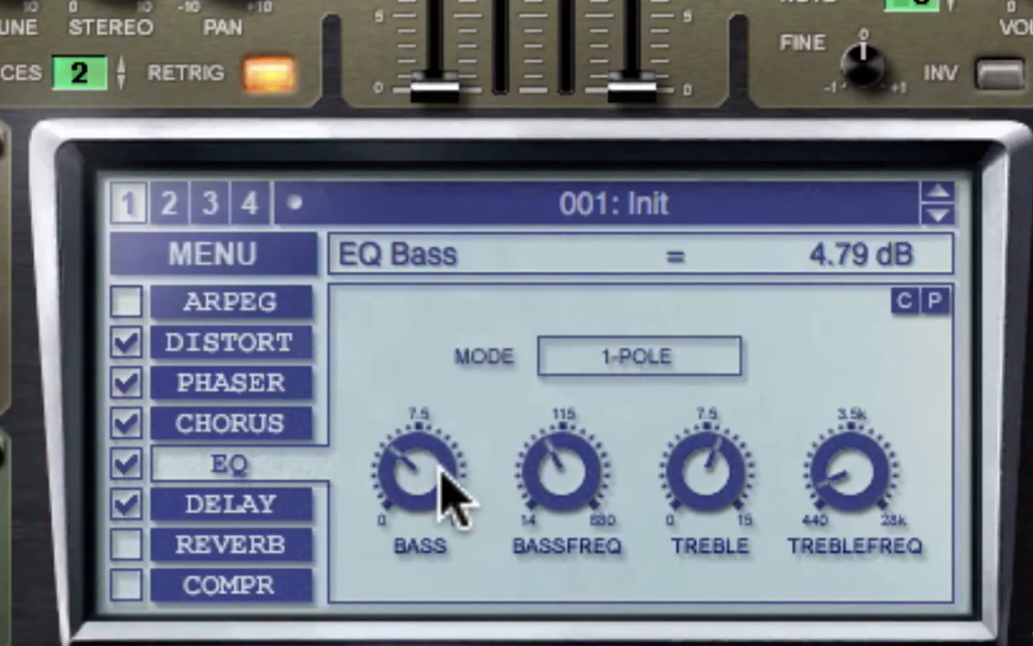
left_click(587, 492)
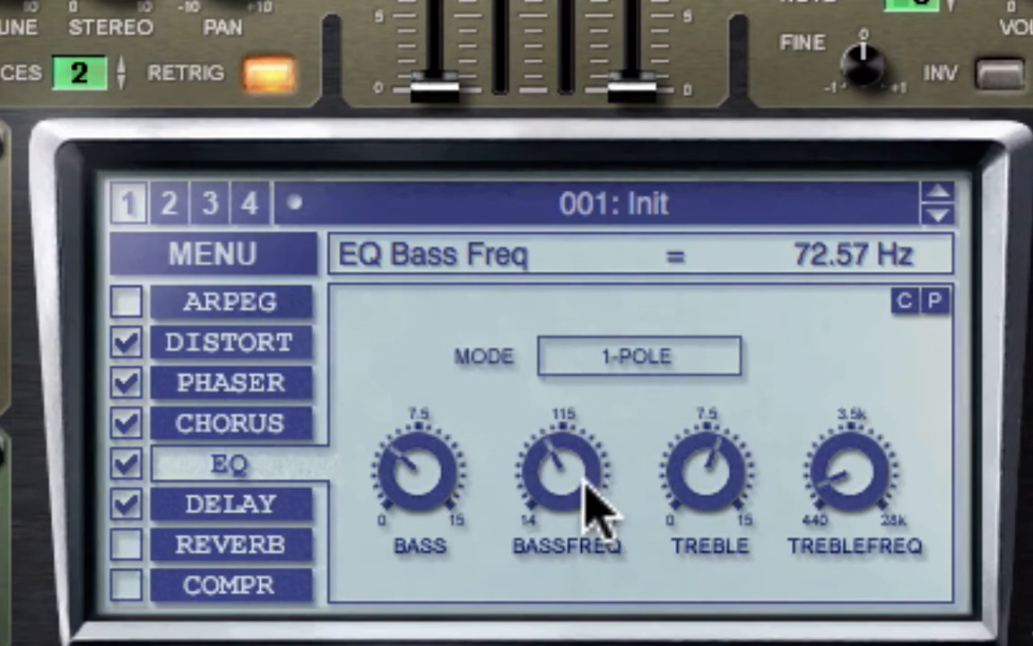
left_click(717, 489)
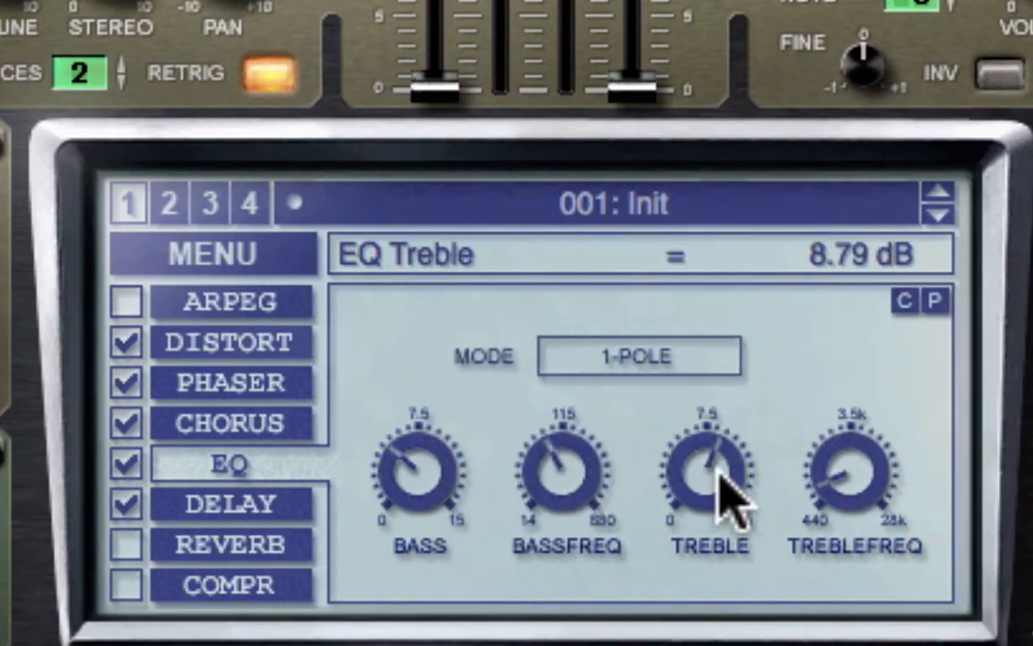
left_click(862, 489)
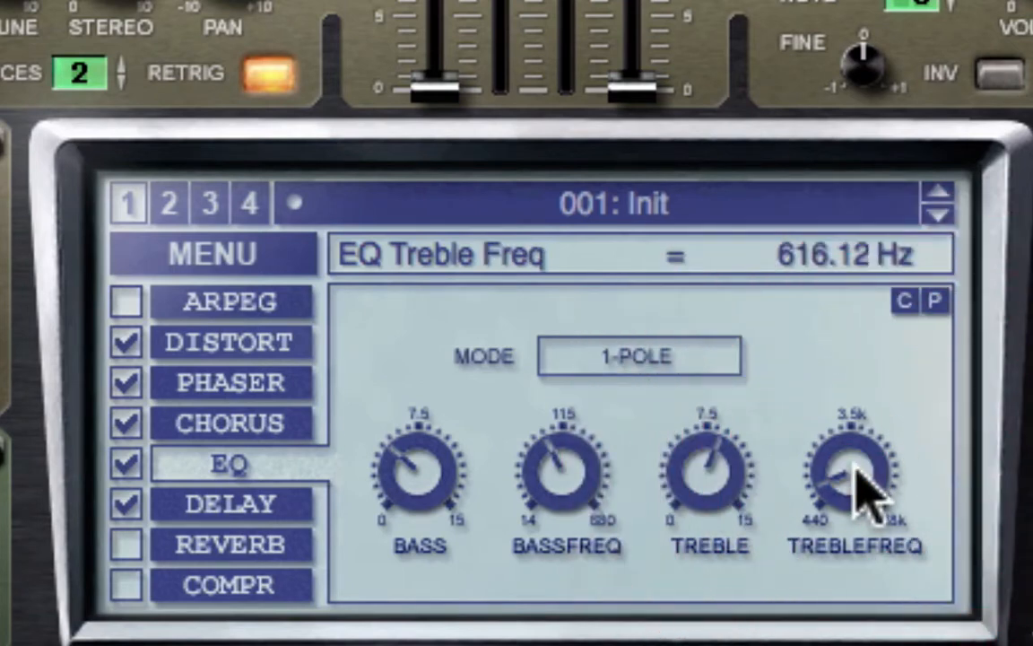
Step: Check the delay effect's left and right times and dry/wet mix, and close the synth window
left_click(231, 505)
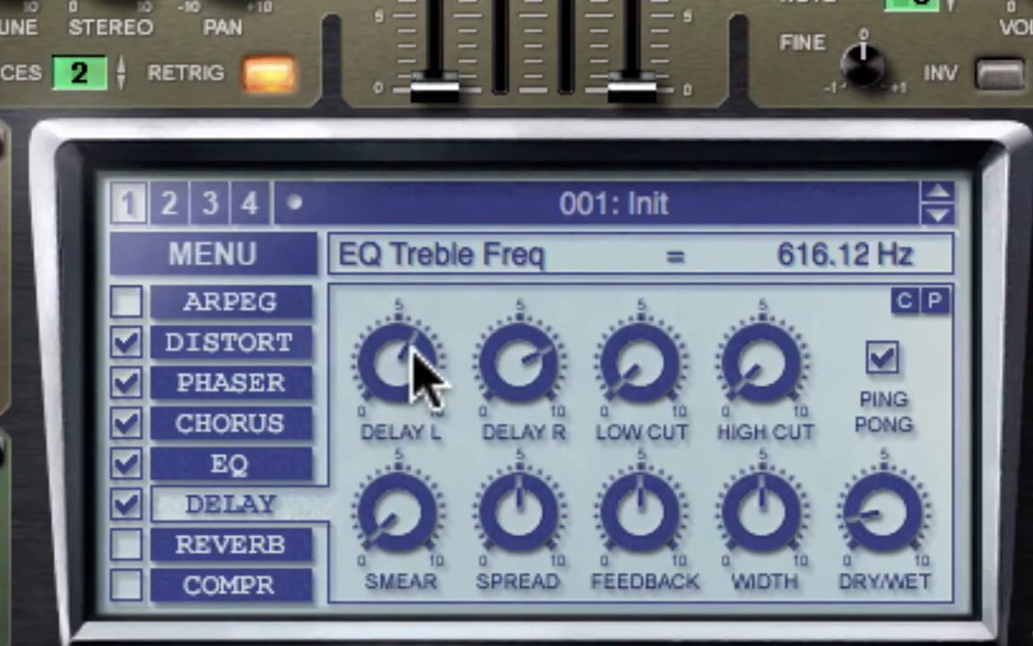
mouse_move(422, 377)
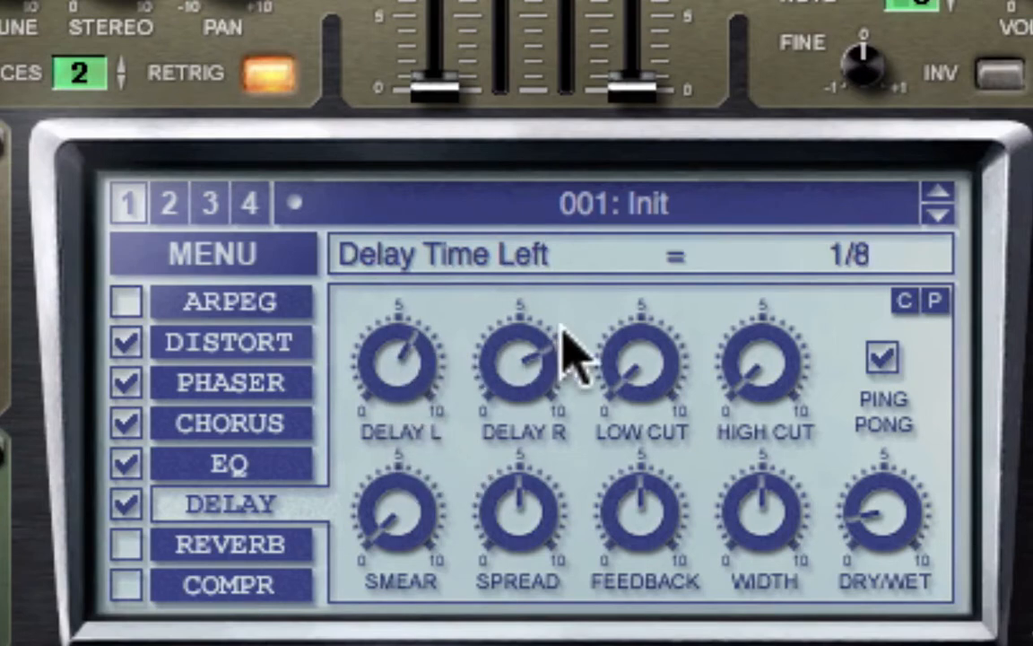
left_click(517, 370)
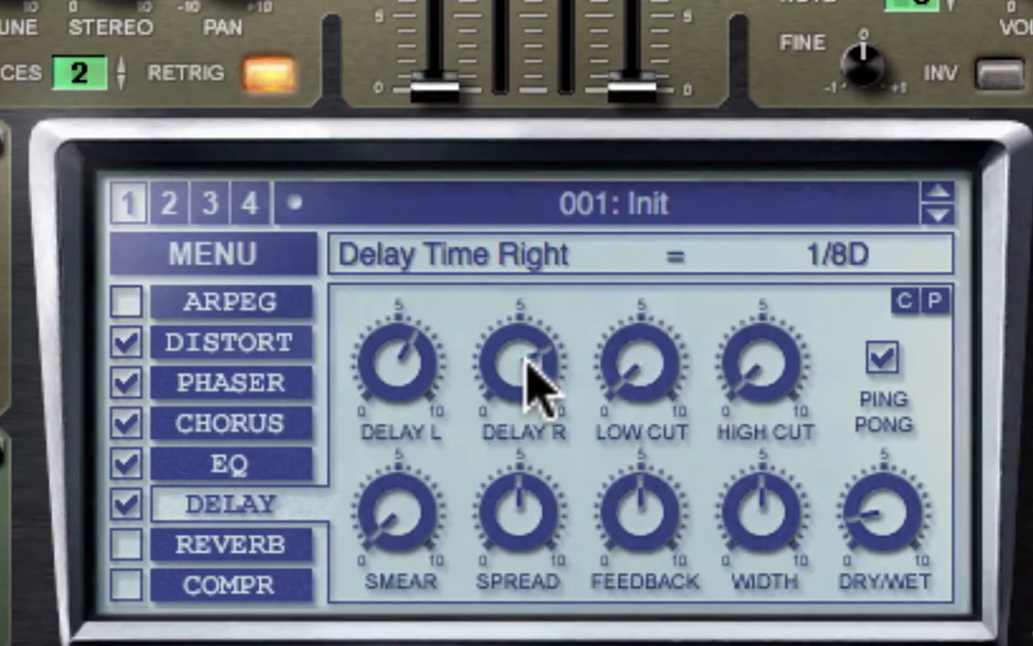
mouse_move(905, 533)
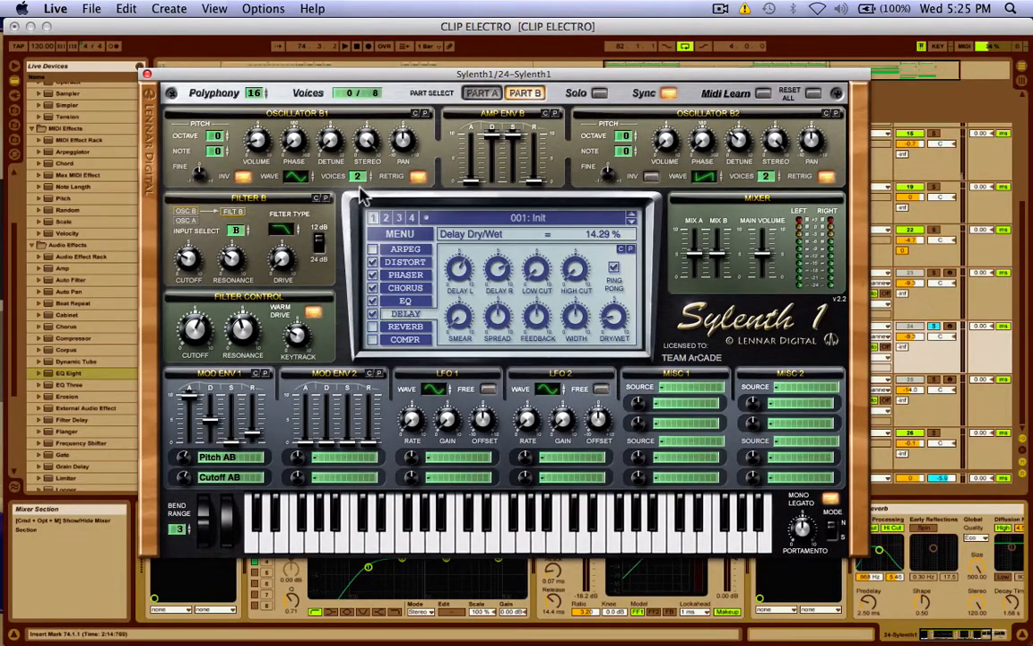
left_click(150, 75)
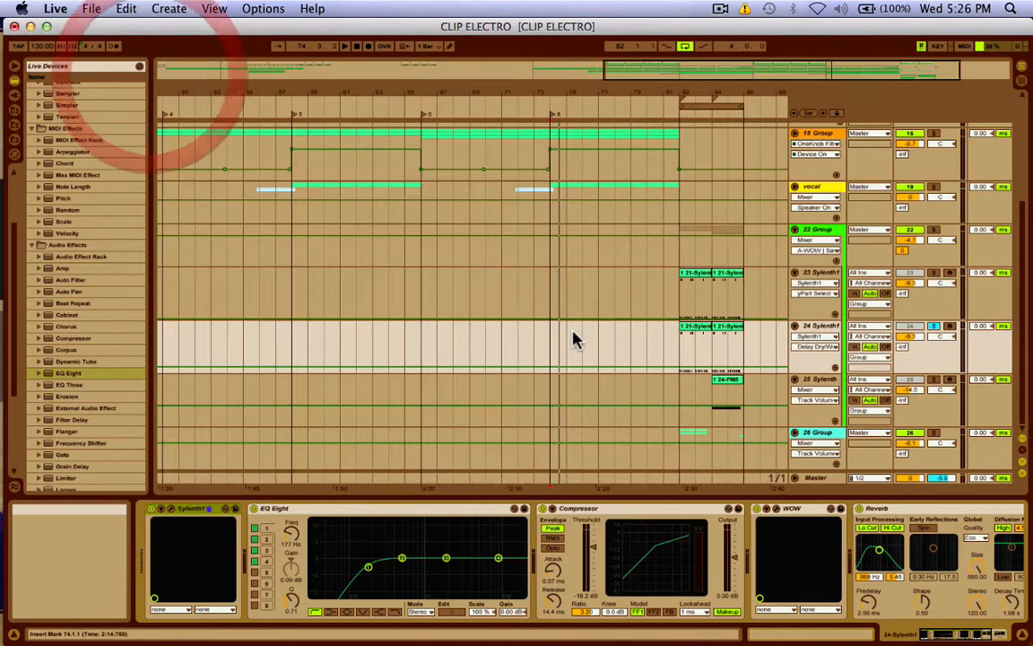
Step: Play from bar 82 and group the Sylenth1 track's EQ Eight, Compressor, WOW and Reverb into an audio effect rack, bypassing the rack
left_click(679, 351)
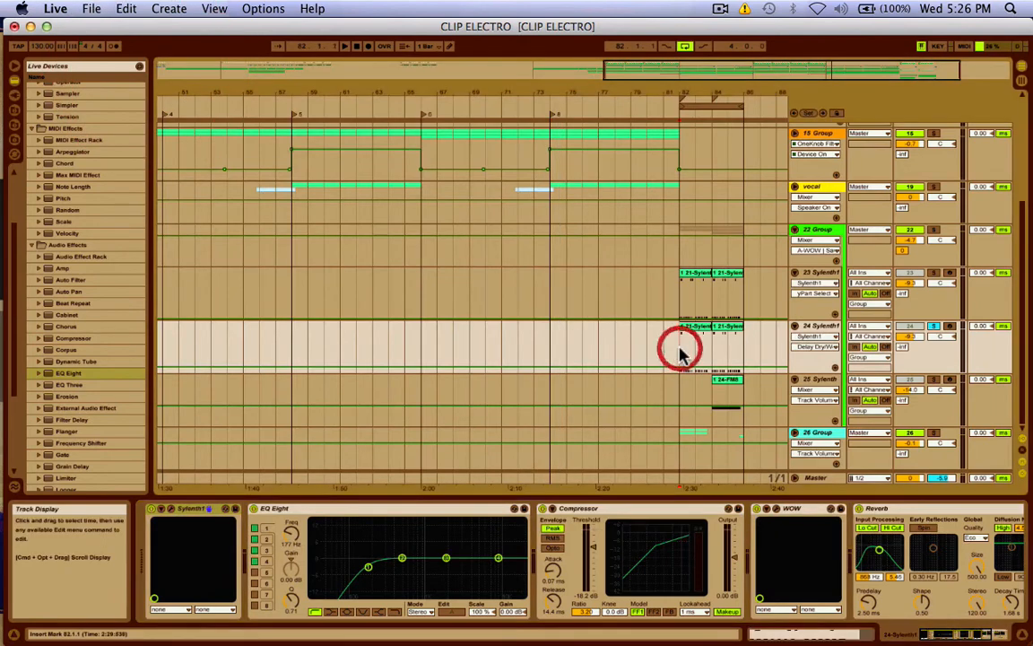
left_click(444, 511)
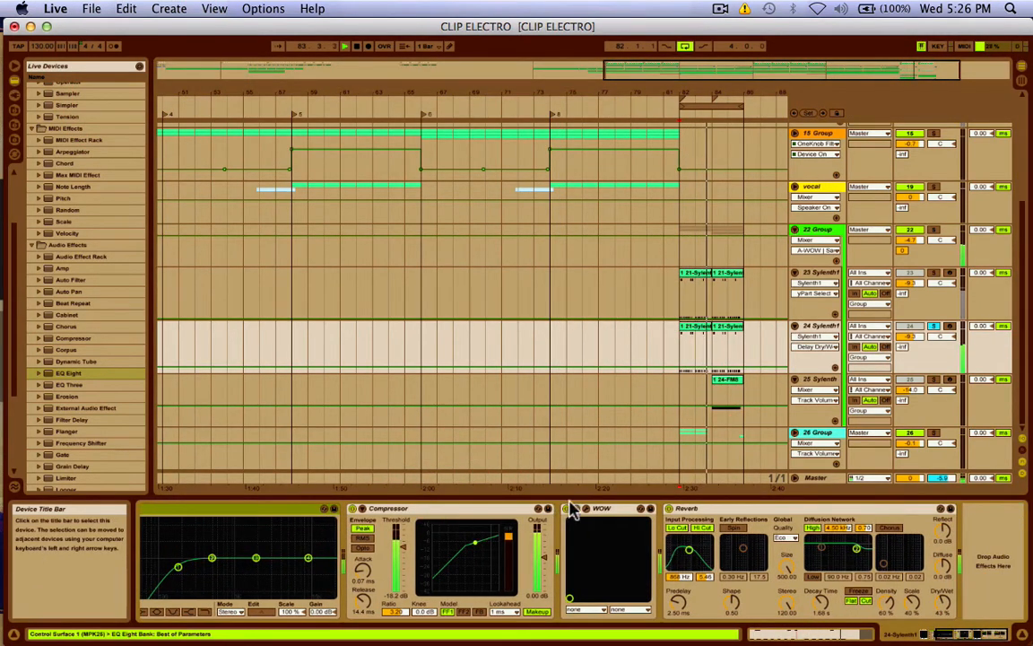
left_click(703, 511)
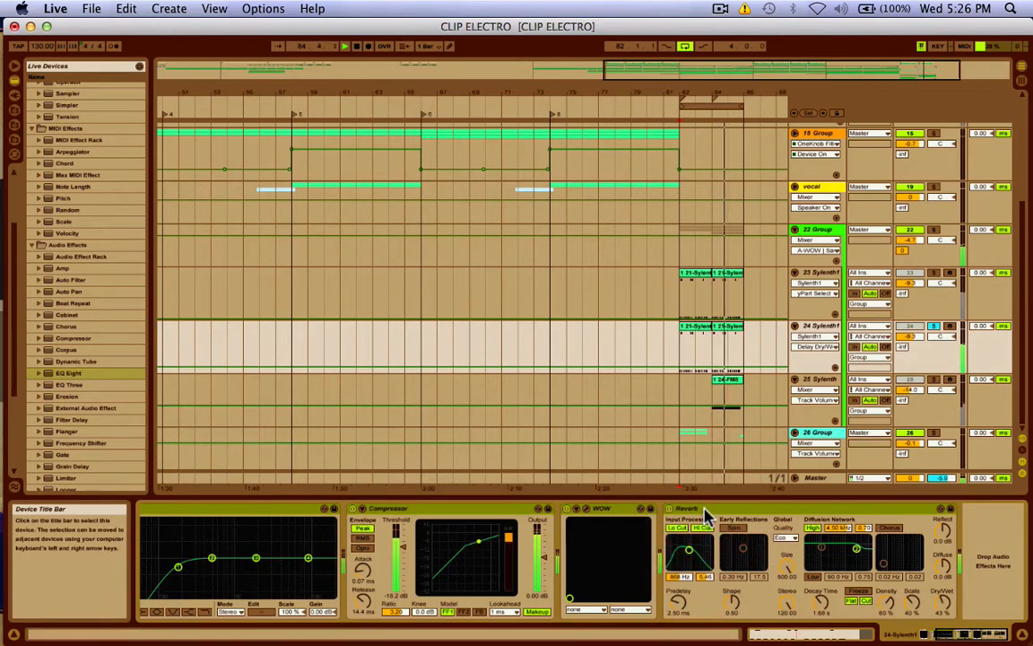
key("super+c")
key("super+g")
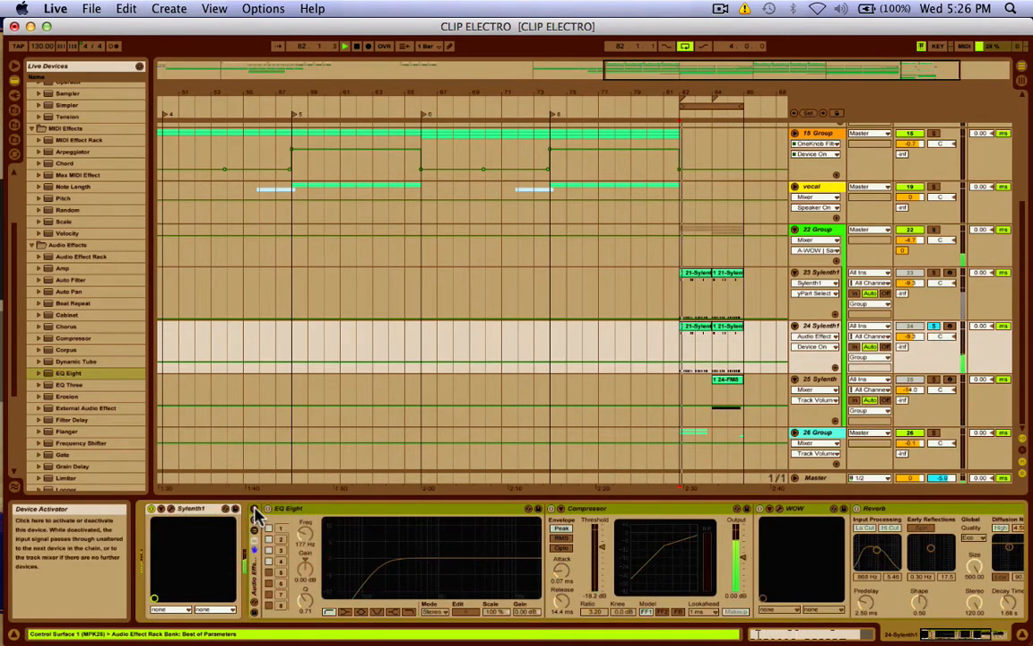
Step: Audition Sylenth1's built-in reverb and its dry/wet mix during playback, switch the reverb back off and close the synth window
left_click(171, 510)
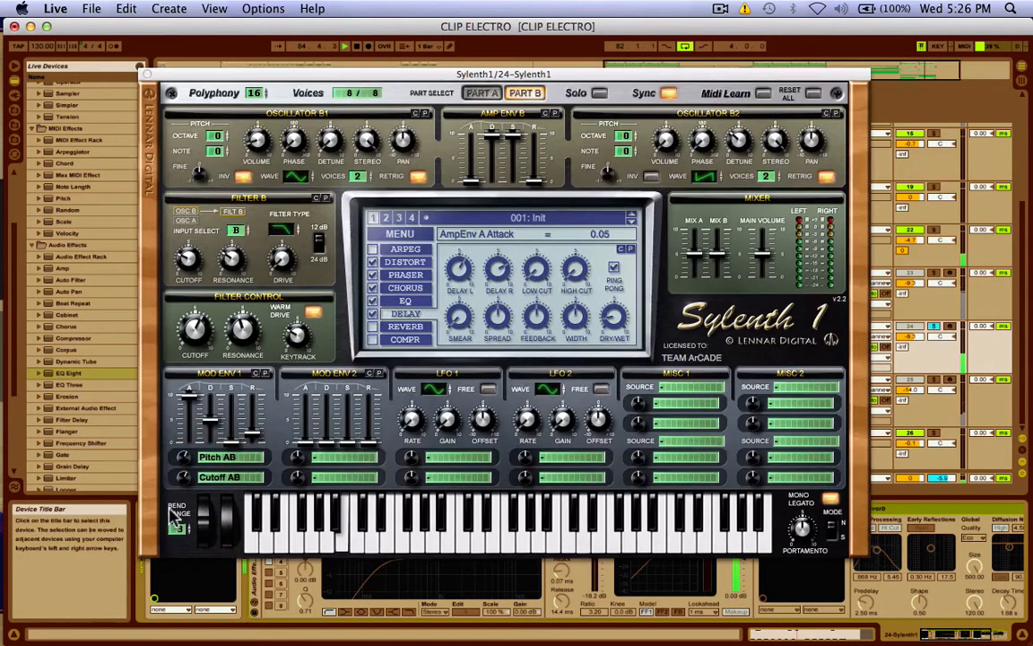
left_click(392, 327)
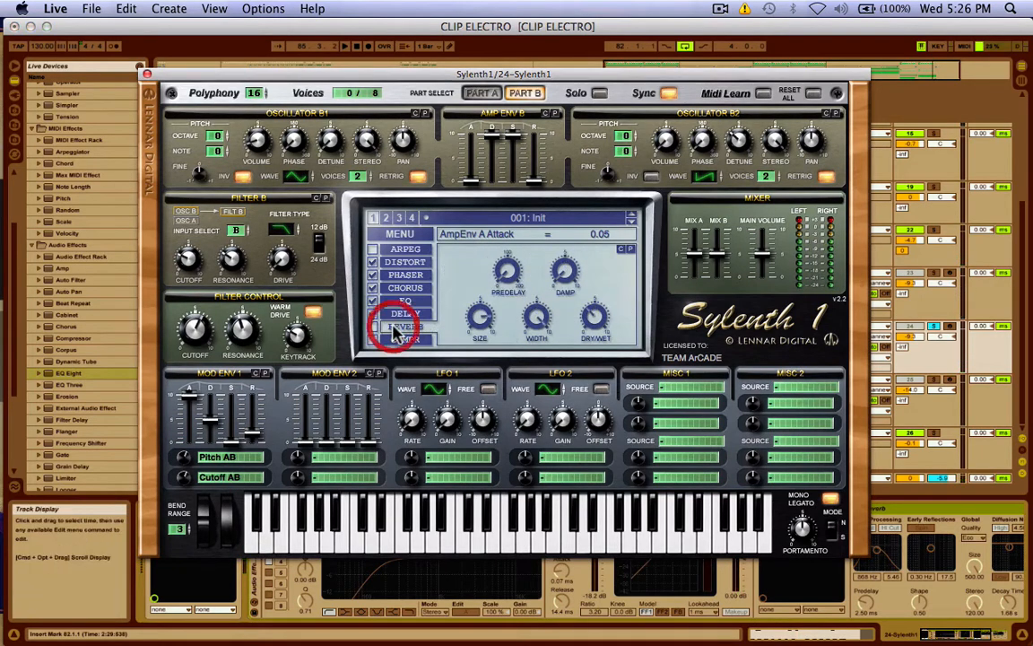
left_click(373, 326)
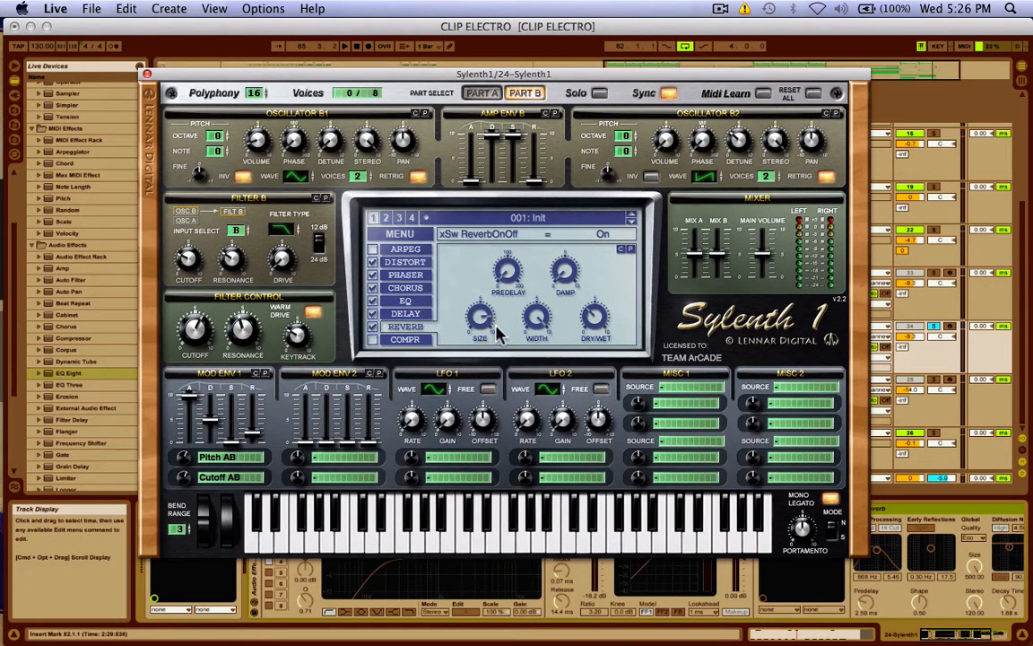
key("space")
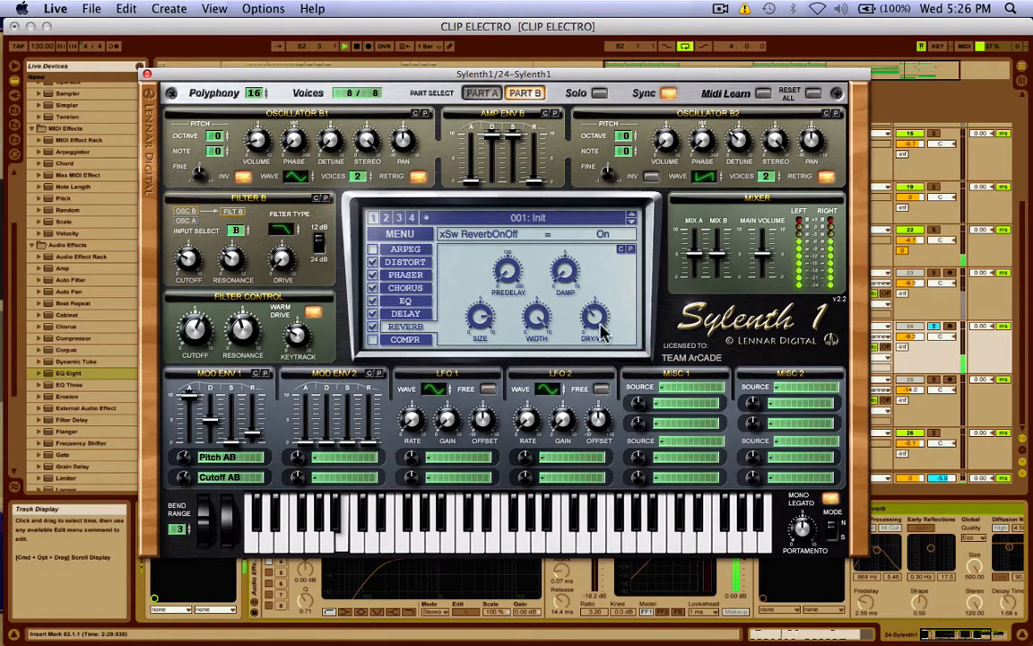
mouse_move(588, 323)
left_mouse_down()
mouse_move(593, 272)
mouse_move(594, 323)
left_mouse_up()
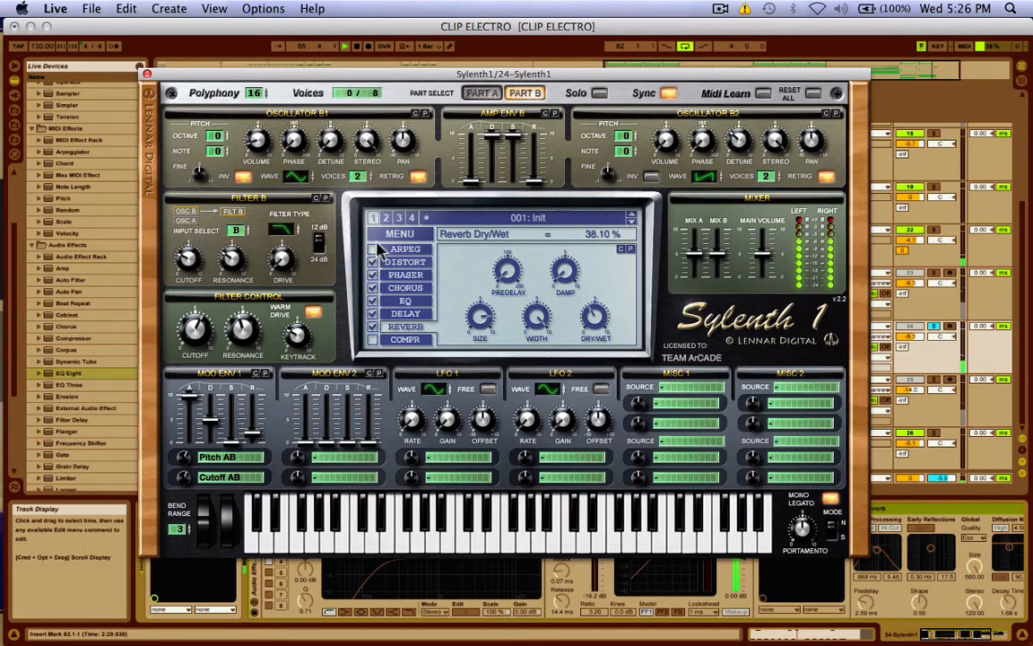
left_click(373, 326)
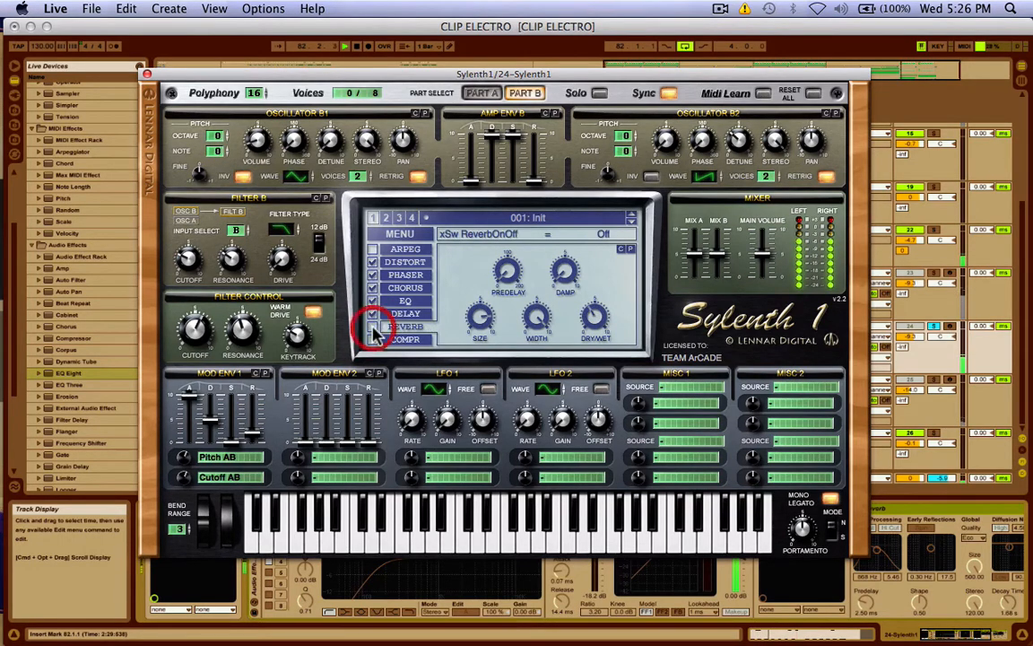
left_click(145, 72)
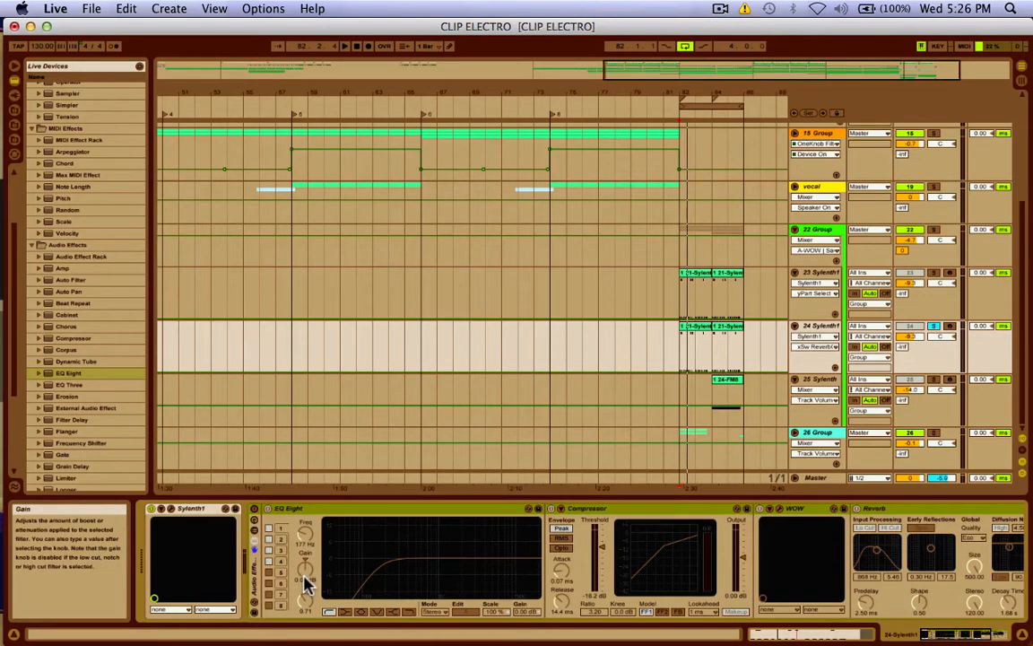
Step: Reactivate the audio effect rack on the Sylenth1 track and play back the processed sound
scroll(307, 584, "right", 5)
scroll(307, 585, "left", 5)
scroll(307, 584, "right", 2)
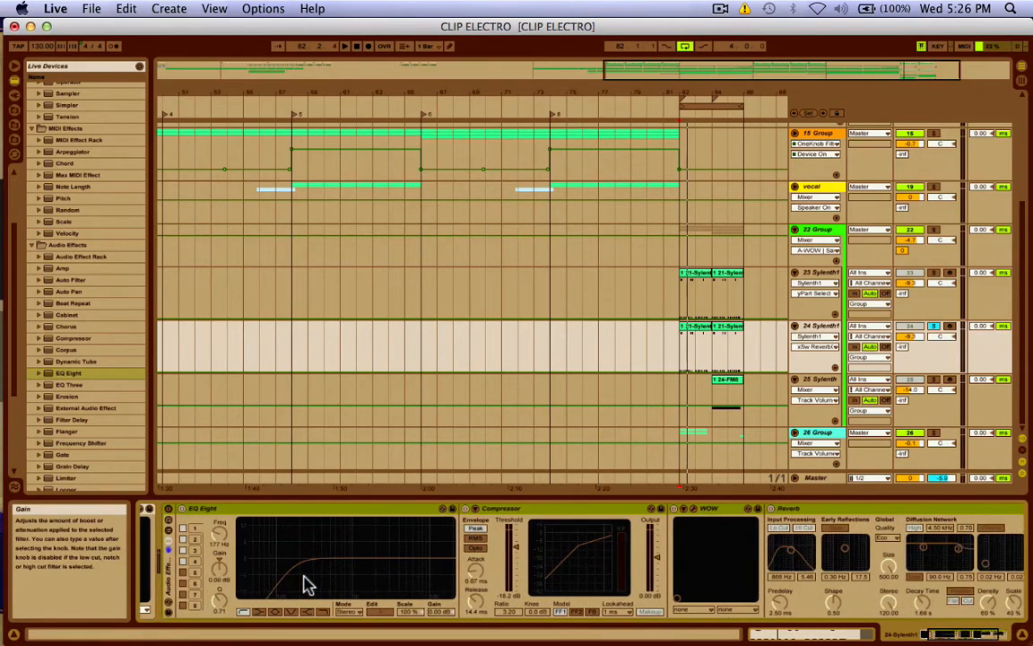
left_click(169, 509)
left_click(169, 508)
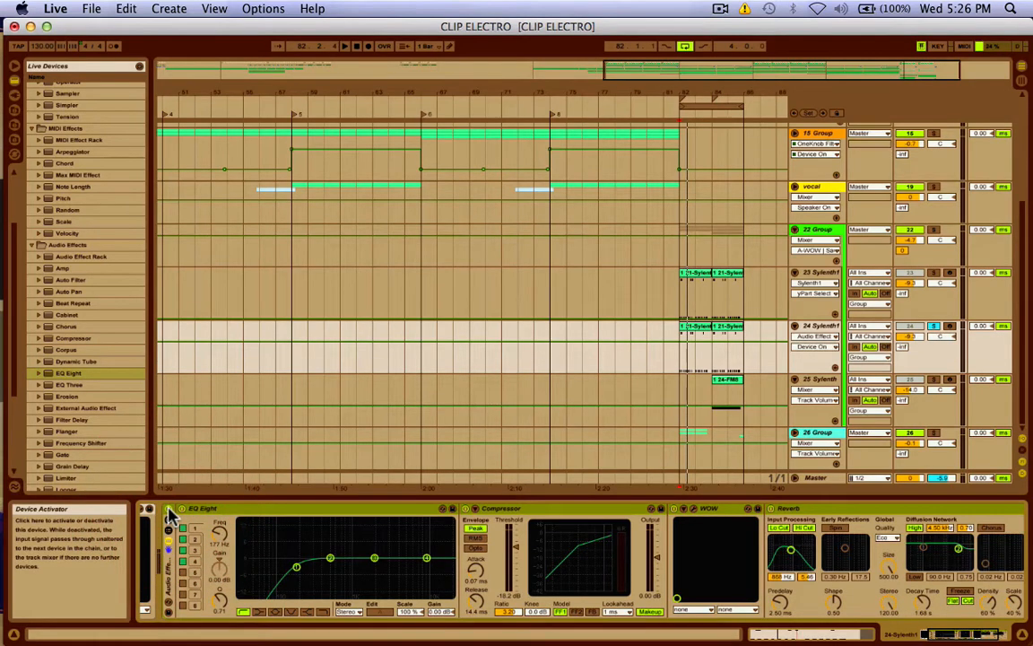
key("space")
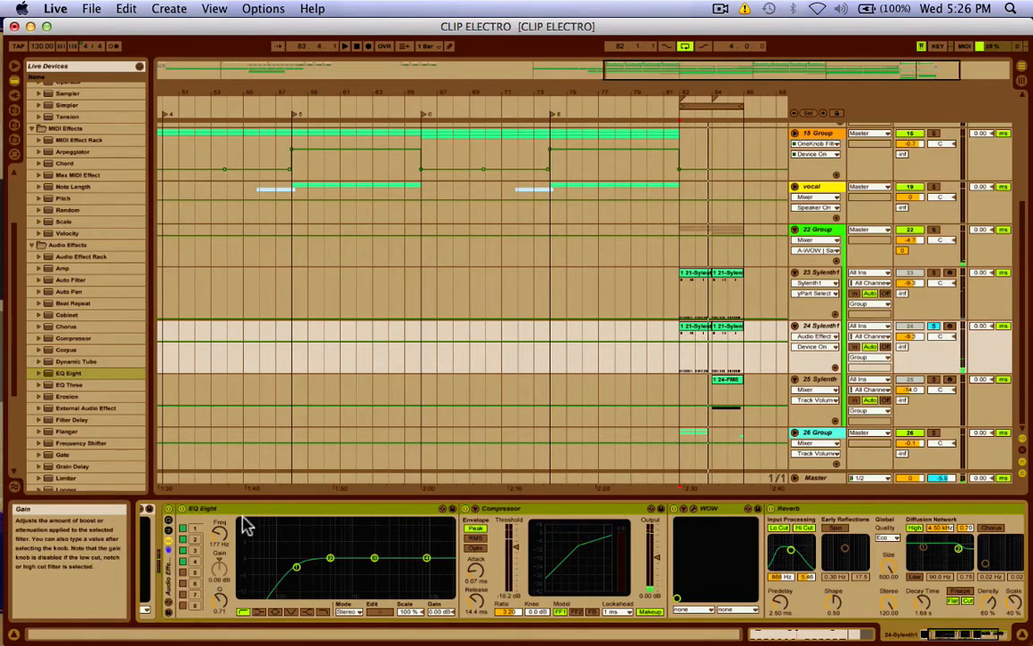
Step: Examine the EQ Eight low-cut curve and the Compressor settings in the effect rack
left_click(272, 510)
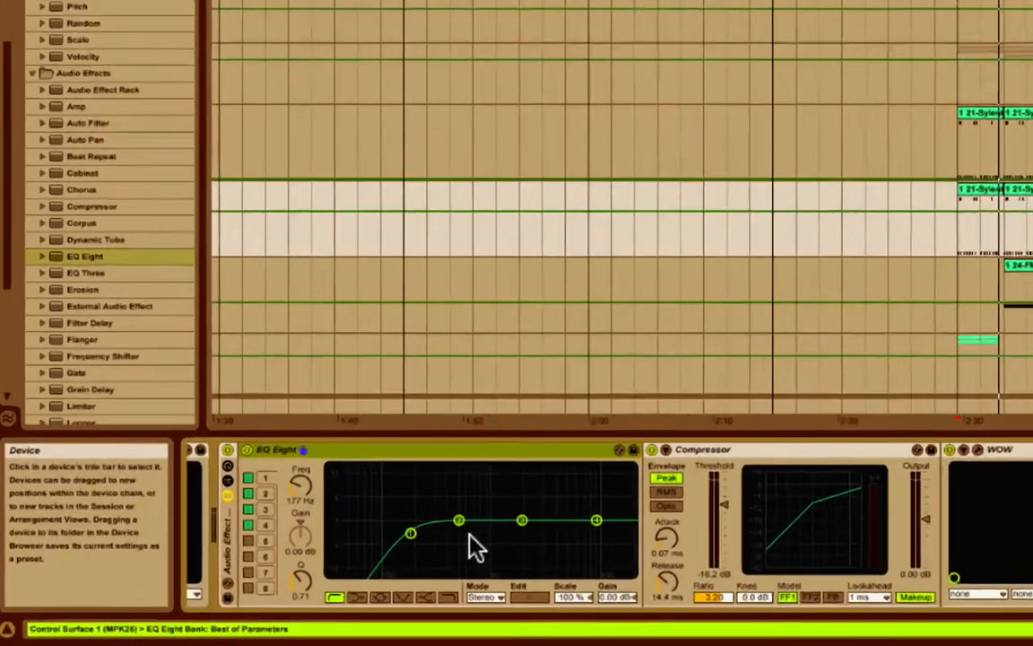
scroll(436, 503, "left", 4)
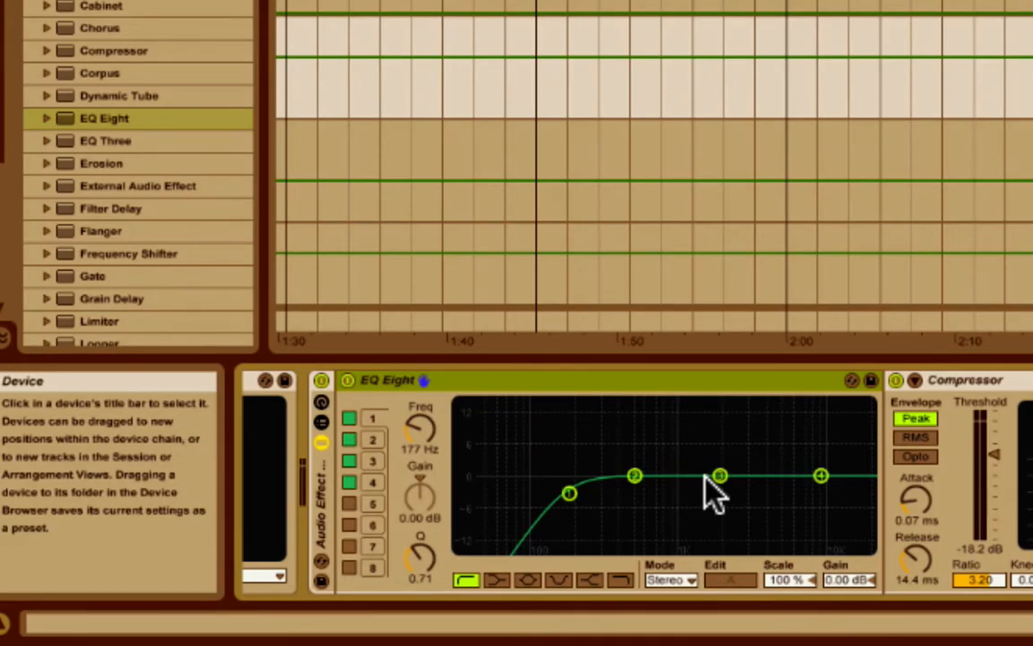
scroll(713, 493, "right", 4)
left_click(797, 387)
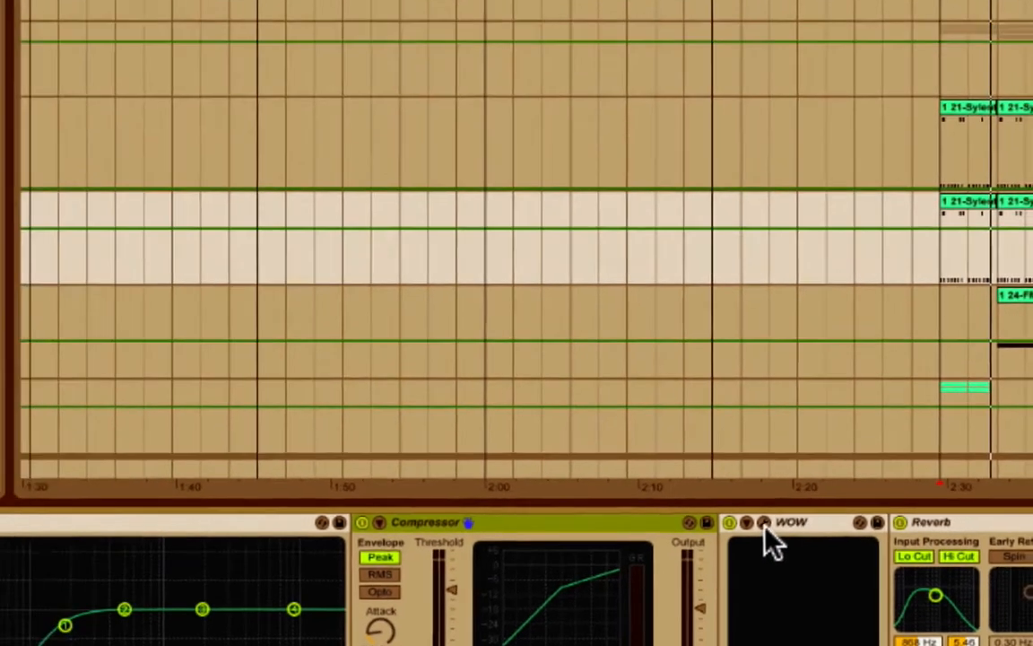
Step: Open the WOW plug-in and examine its preset, filter types, overdrive, cutoff and resonance
left_click(749, 380)
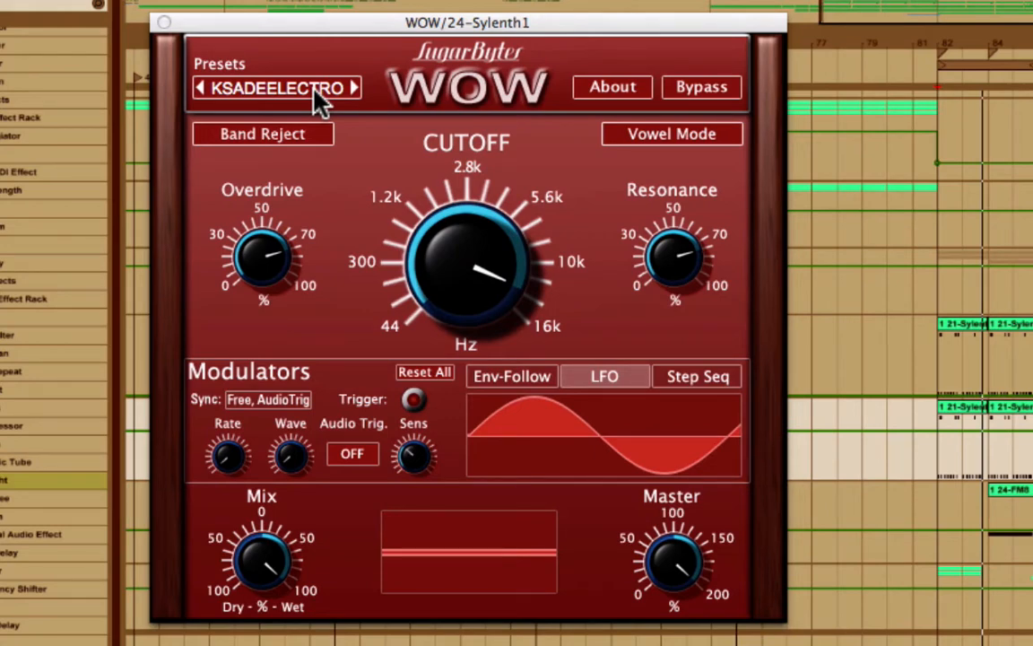
left_click_drag(401, 23, 448, 77)
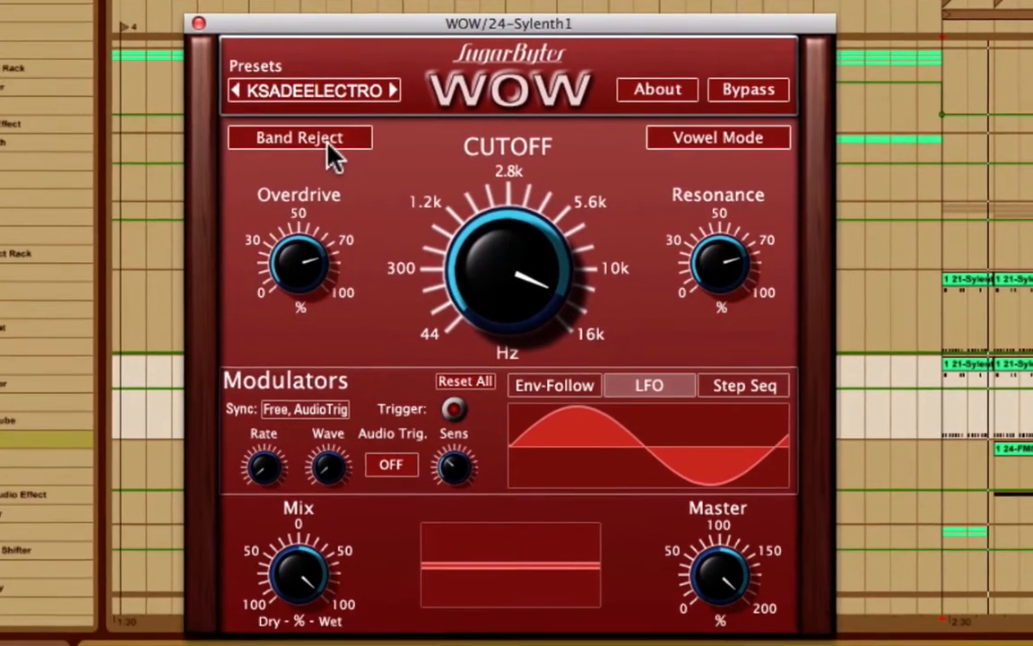
left_click(338, 186)
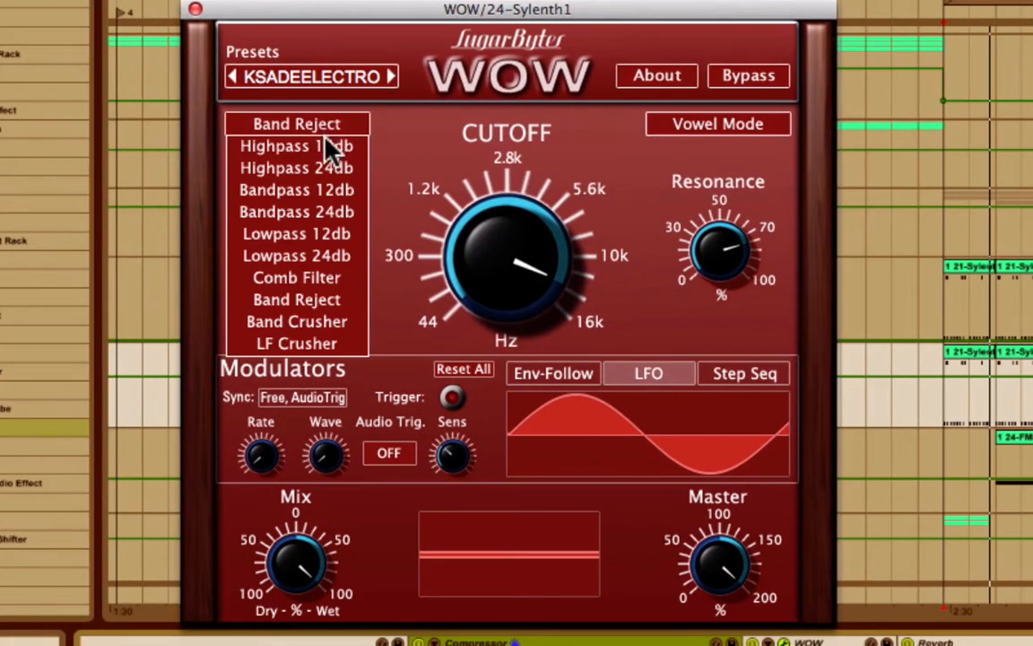
left_click(459, 106)
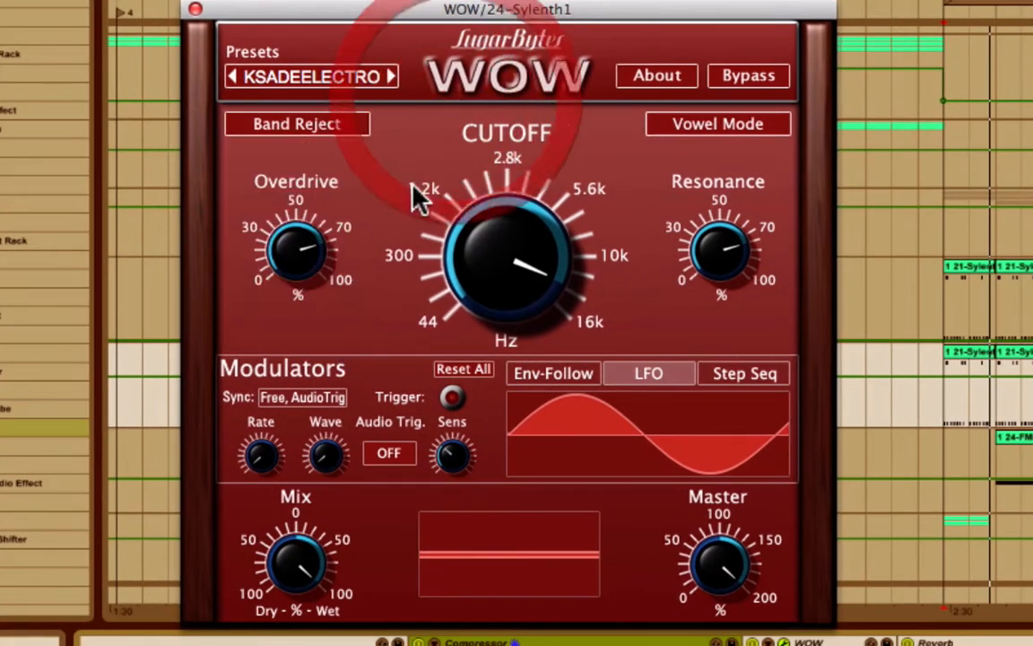
left_click(296, 248)
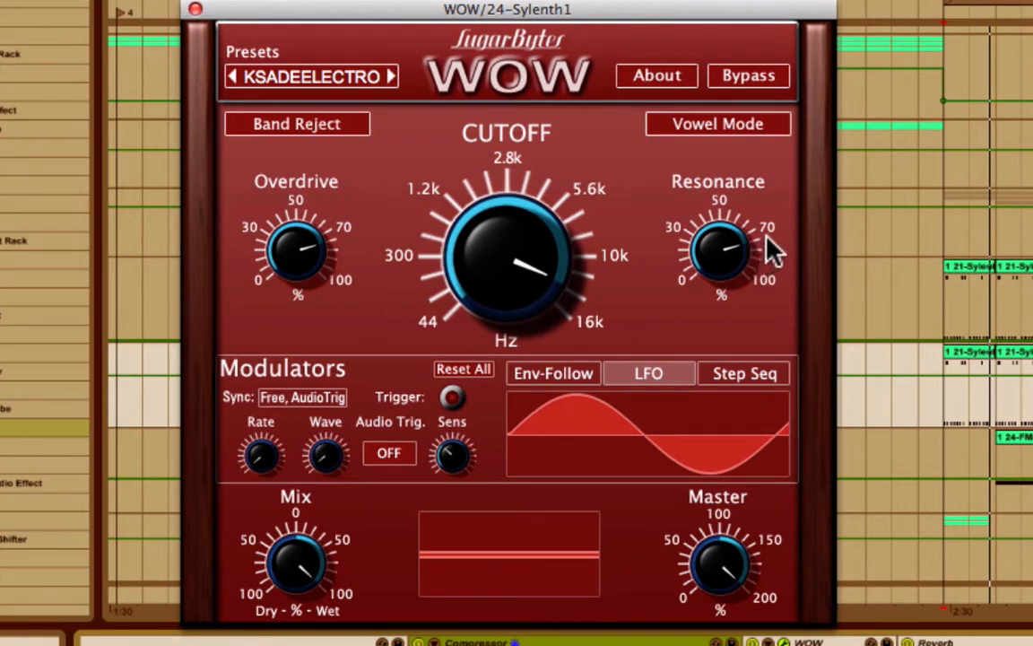
Step: Look through WOW's envelope follower, LFO and step sequencer modulators
left_click(602, 380)
left_click(565, 381)
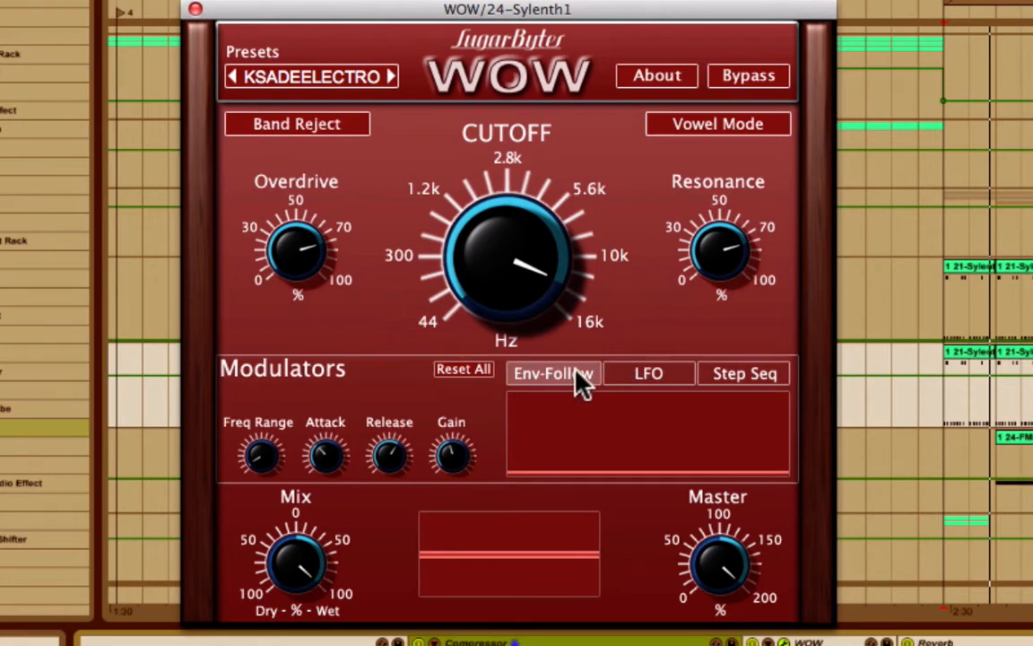
left_click(645, 375)
left_click(749, 375)
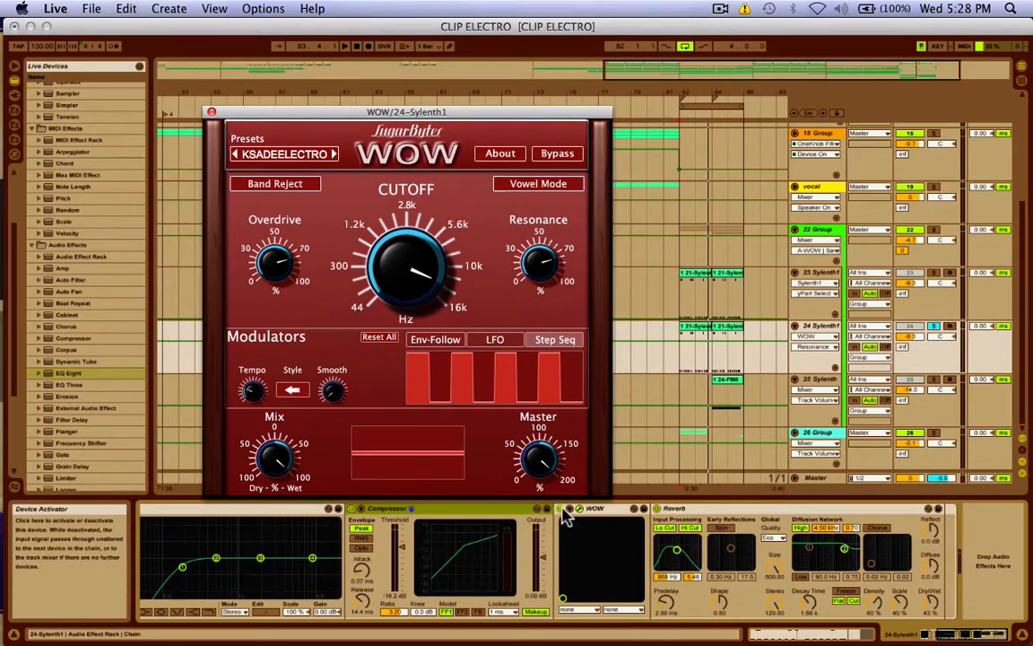
Step: Compare the synth sound with the WOW device bypassed and active during playback, leaving the device on
left_click(754, 642)
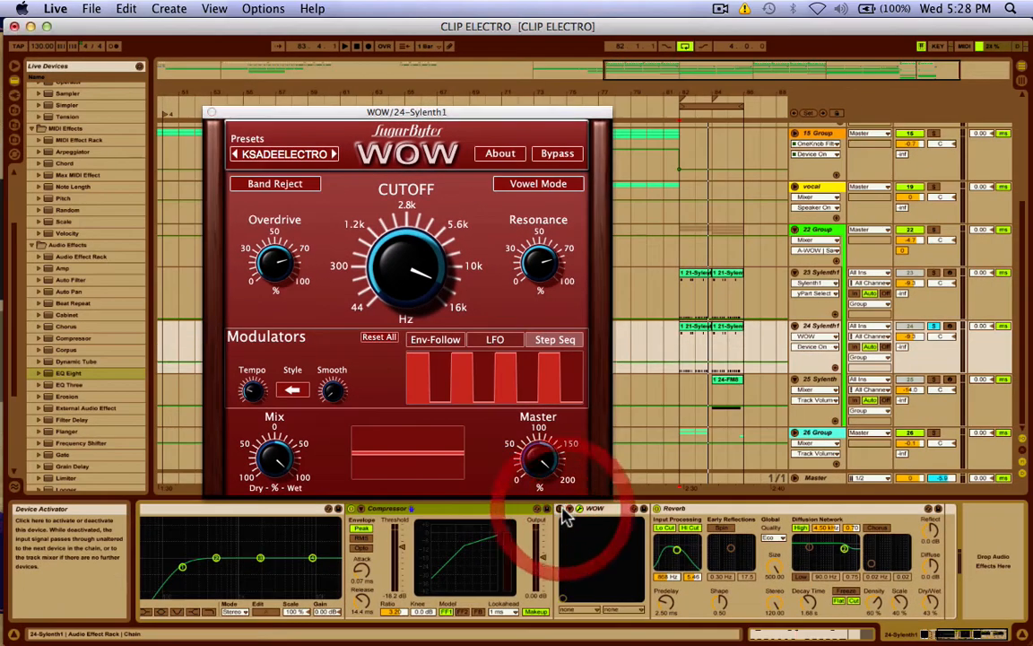
key("space")
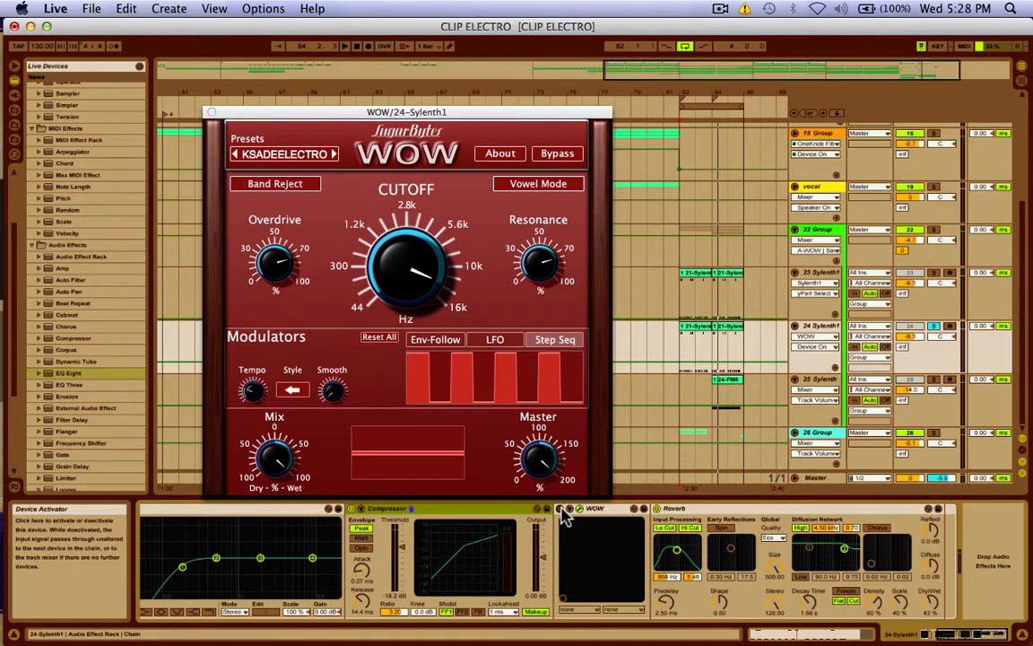
left_click(560, 509)
left_click(561, 509)
left_click(561, 509)
key("space")
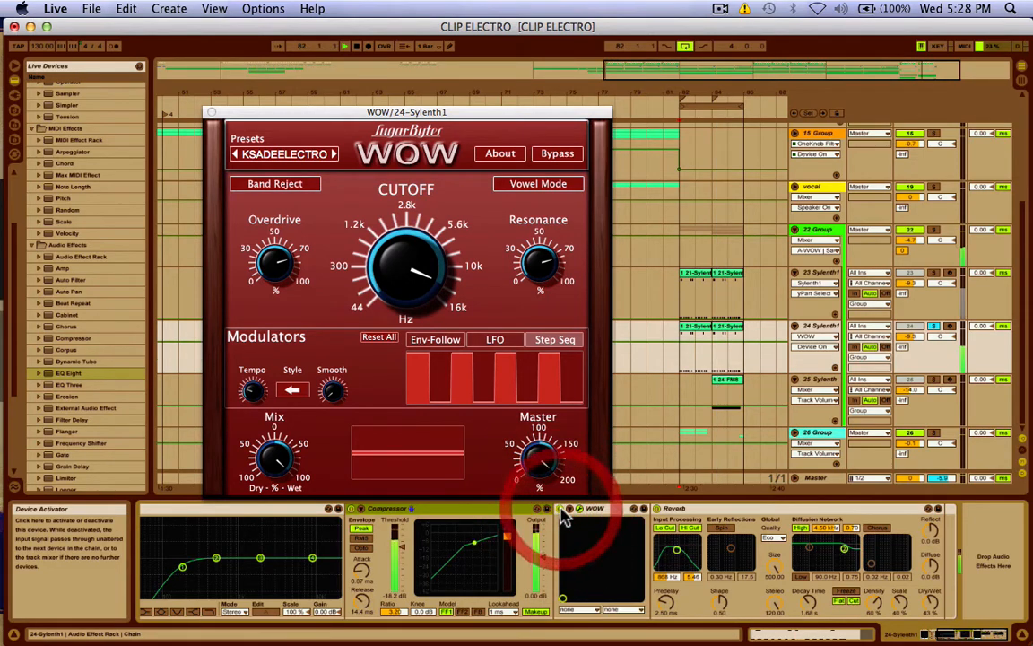
left_click(560, 508)
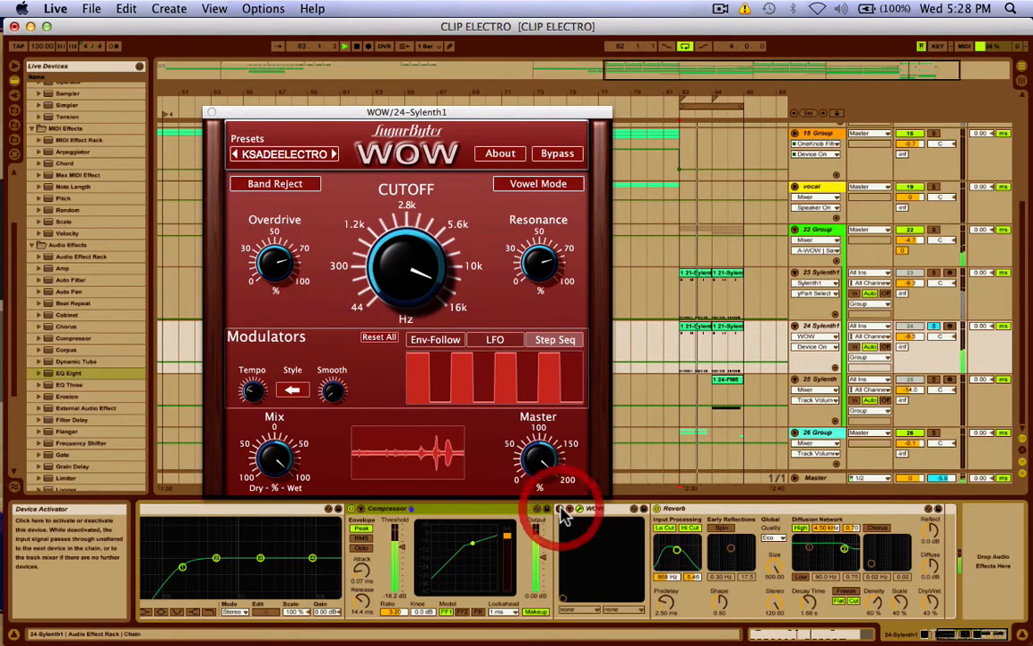
left_click(560, 508)
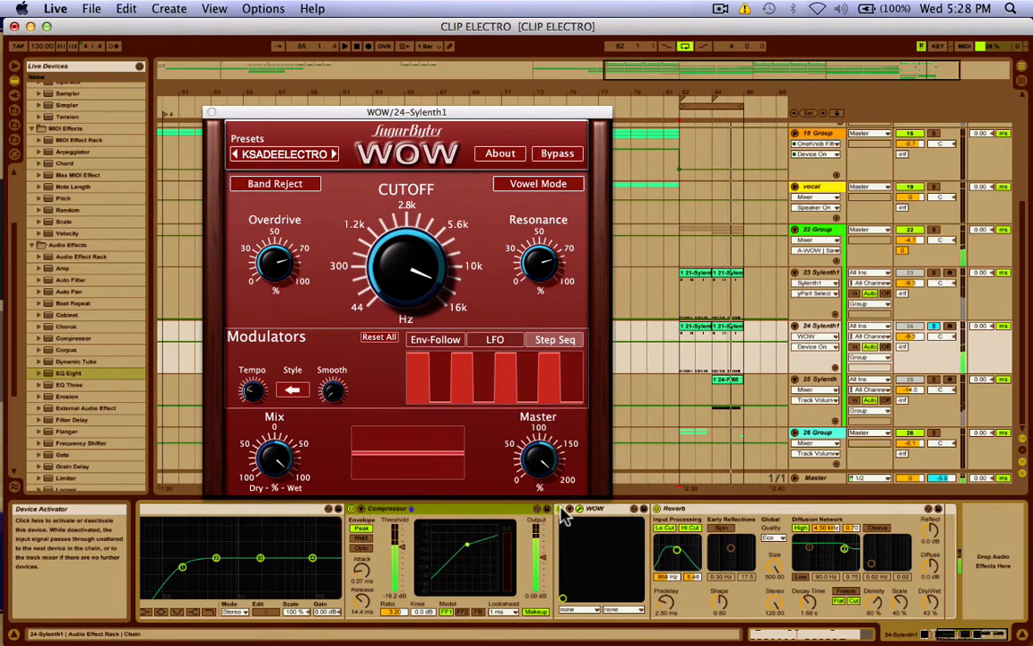
Step: Try WOW's vowel mode and its vowel A selector, switch the mode back off and close the plug-in
left_click(535, 185)
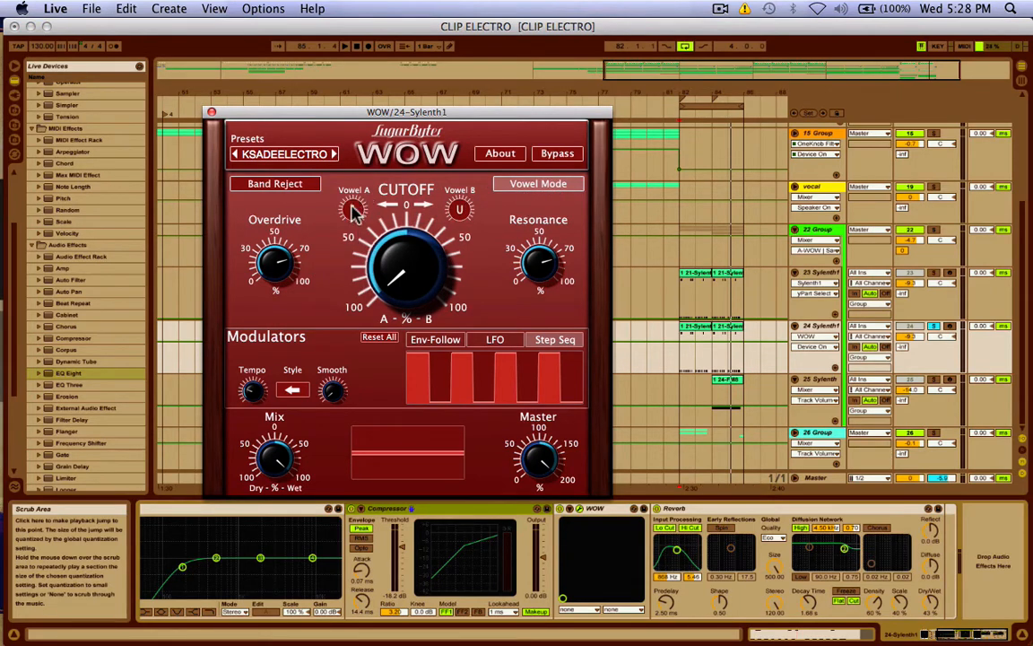
mouse_move(361, 206)
left_mouse_down()
mouse_move(375, 169)
mouse_move(359, 213)
mouse_move(361, 192)
mouse_move(364, 205)
left_mouse_up()
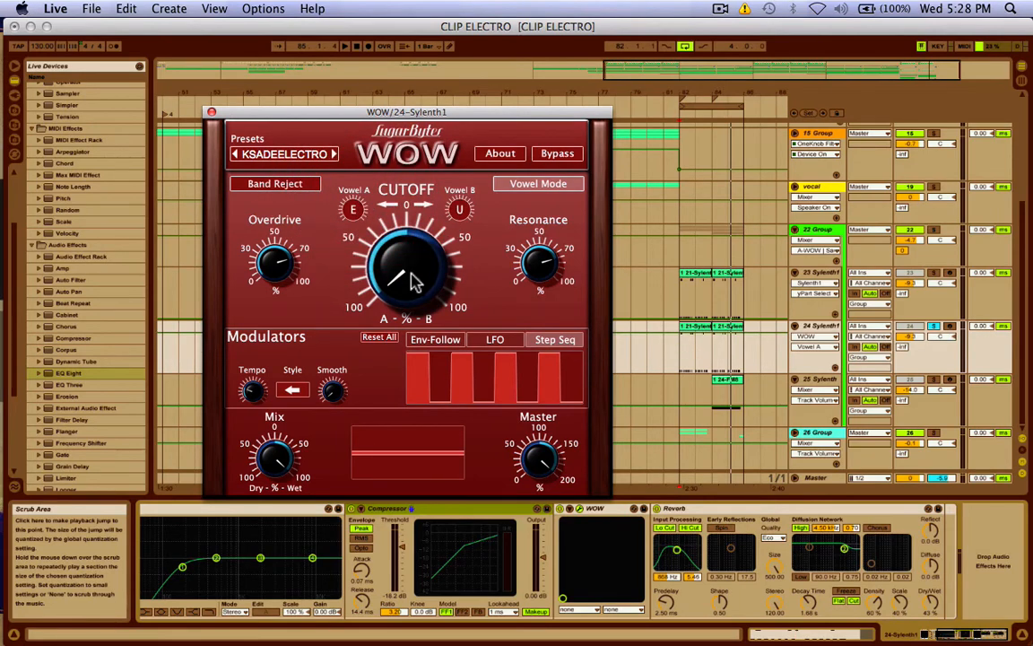
left_click(509, 183)
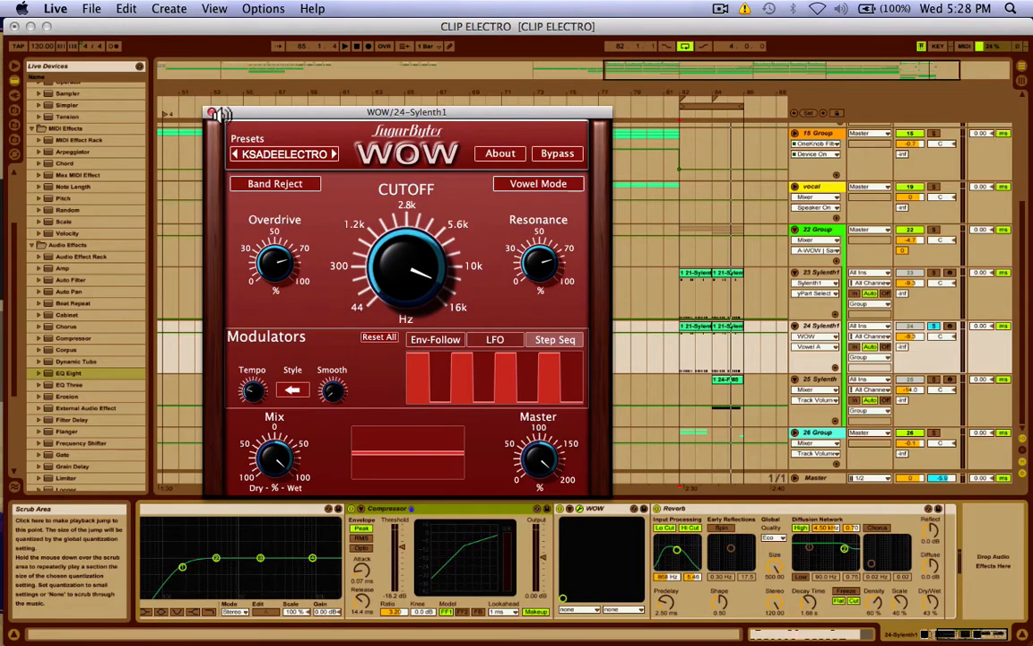
left_click(213, 114)
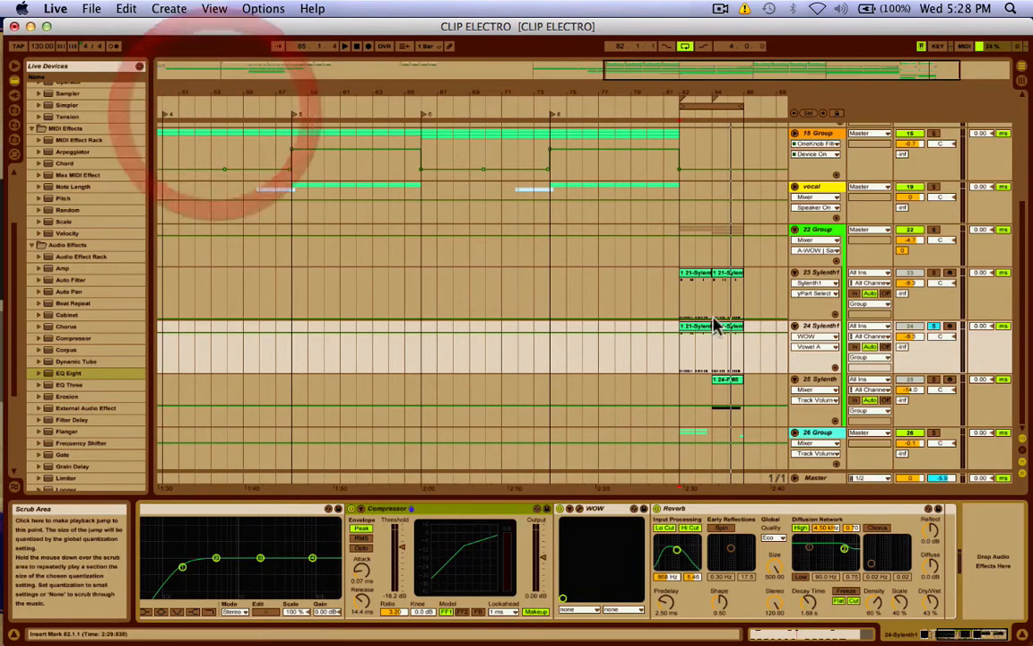
Step: Examine the Reverb device's settings and play the soloed Sylenth1 track with the full effect chain
left_click(745, 513)
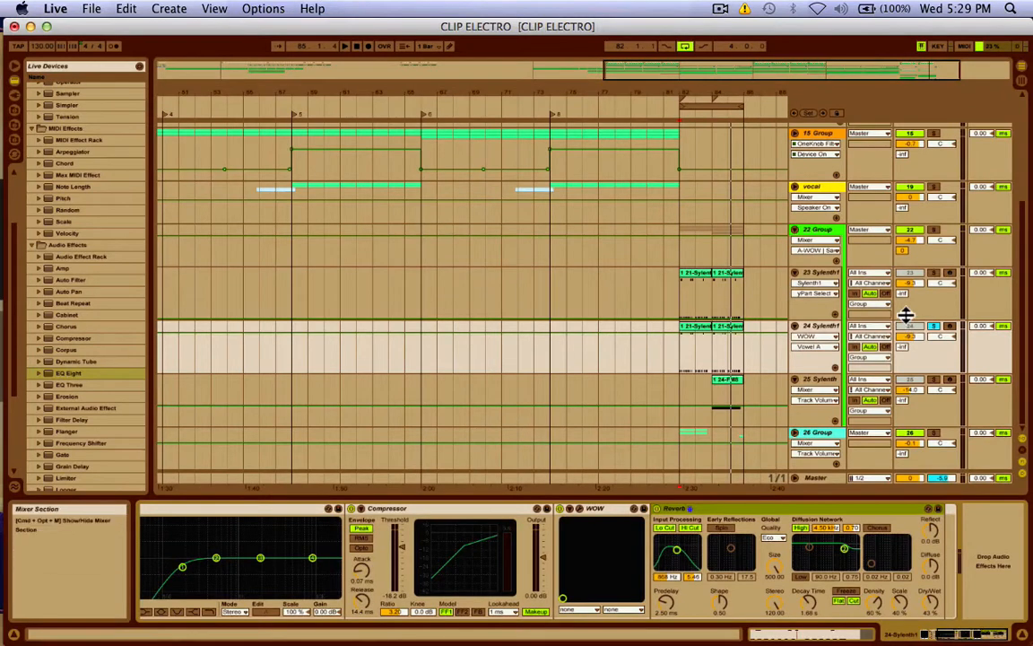
key("space")
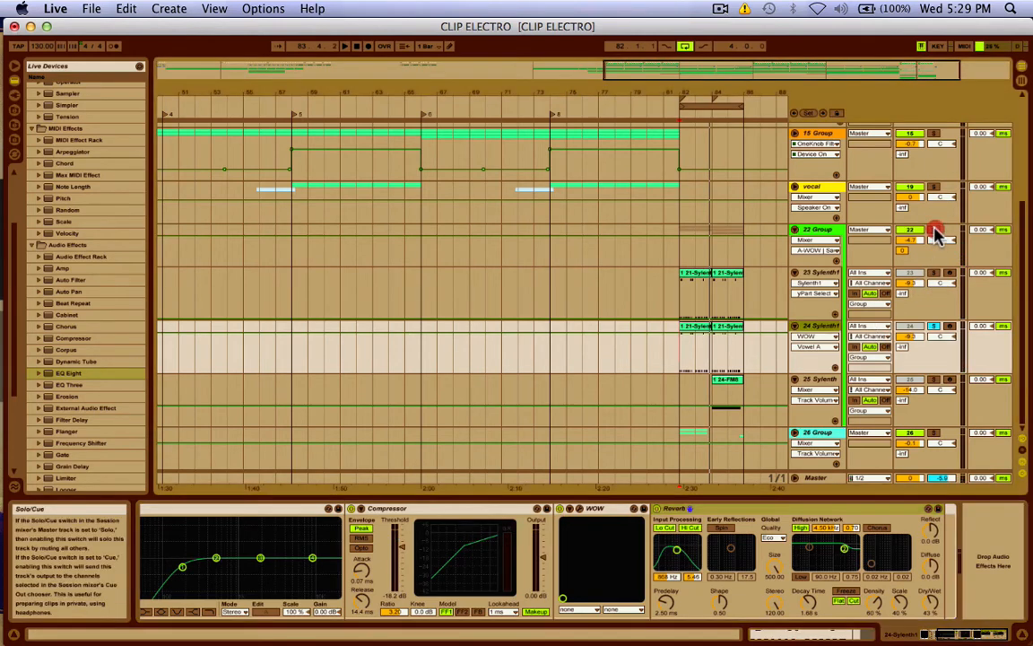
Step: Solo the 22 Group and look at the device chains of tracks 23 Sylenth1 and 24 Sylenth1
left_click(933, 231)
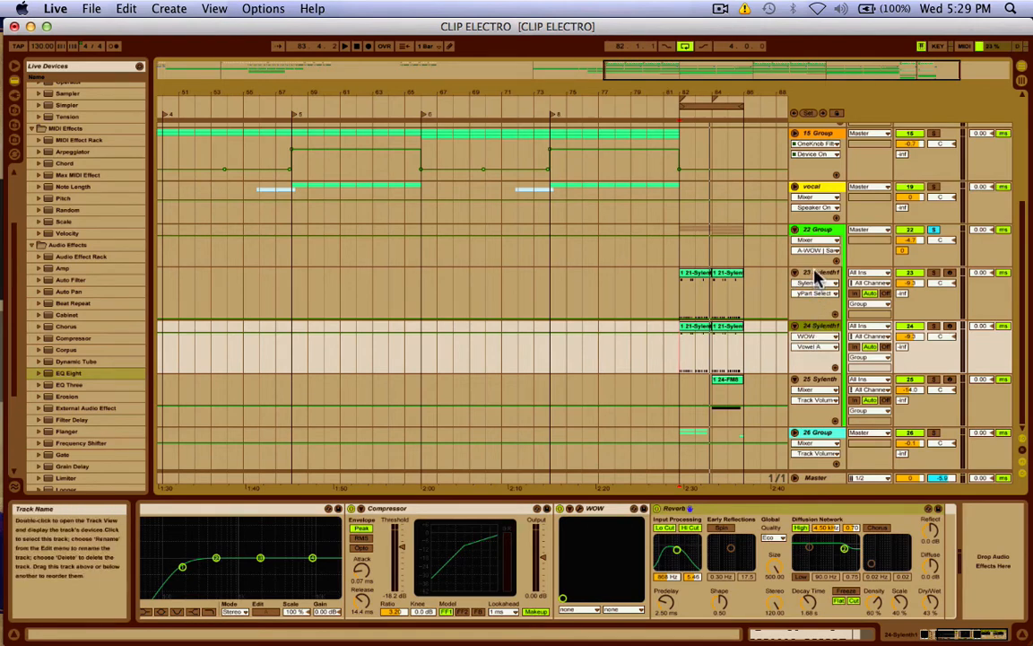
left_click(817, 283)
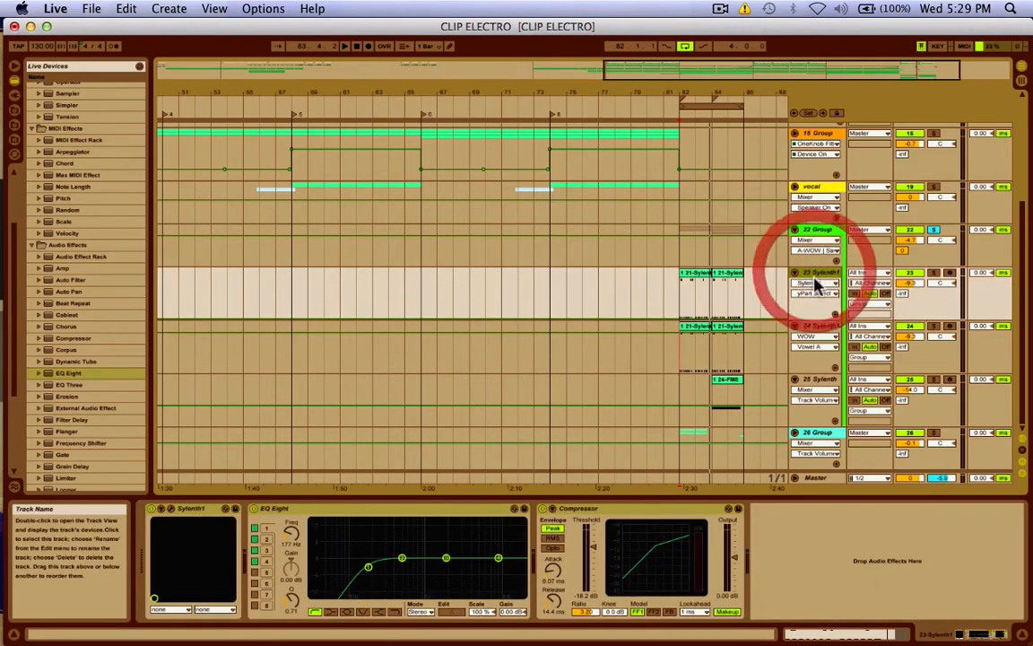
left_click(817, 328)
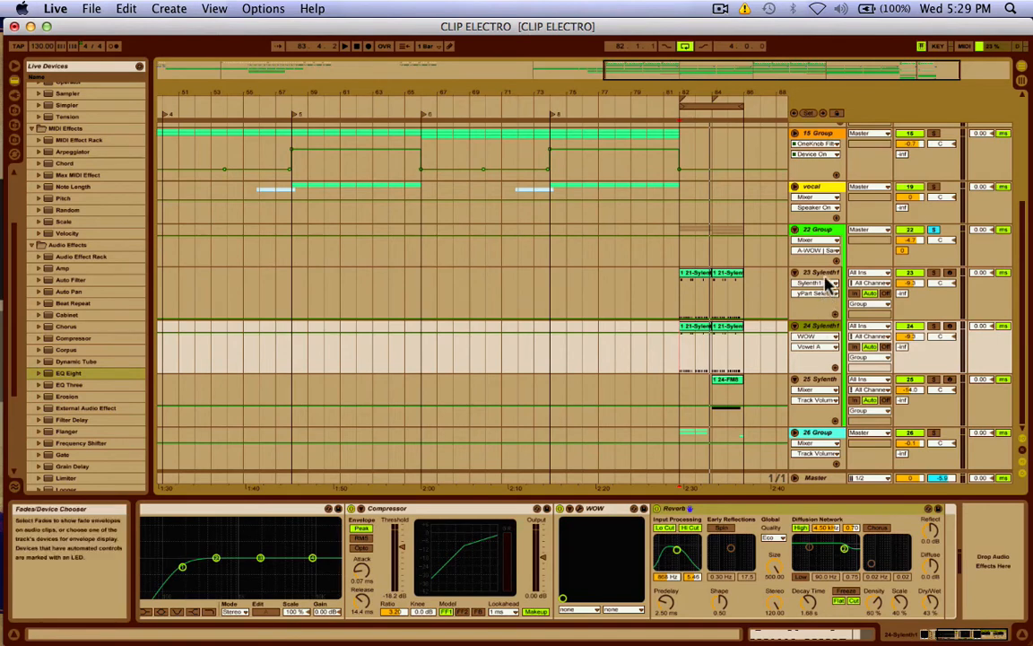
Step: Solo track 23 Sylenth1 and play it on its own with its EQ Eight and Compressor chain
left_click(811, 278)
left_click(933, 272)
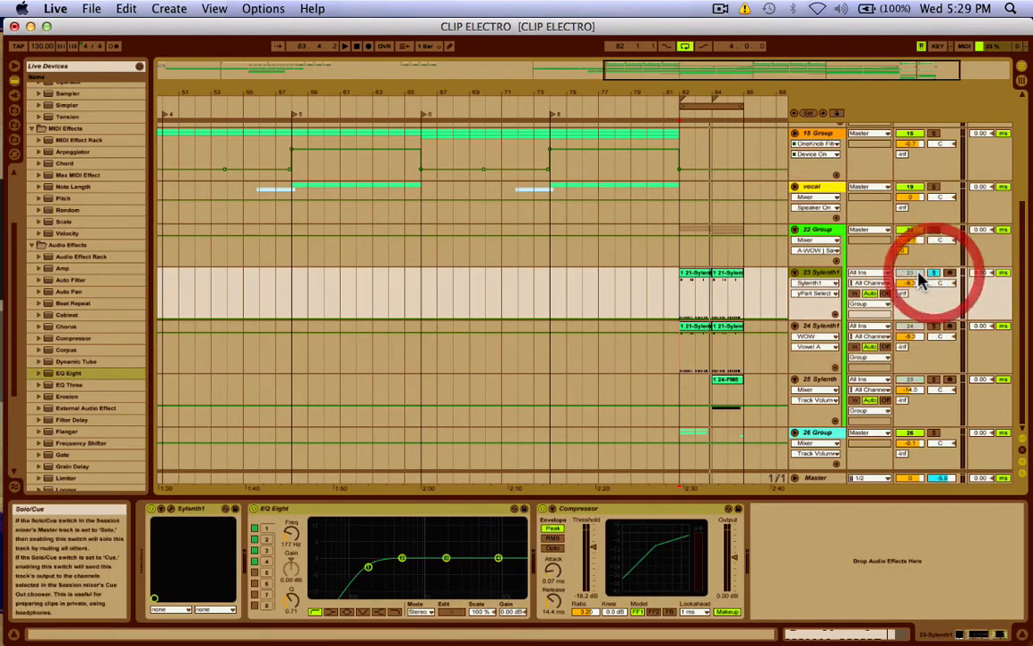
key("space")
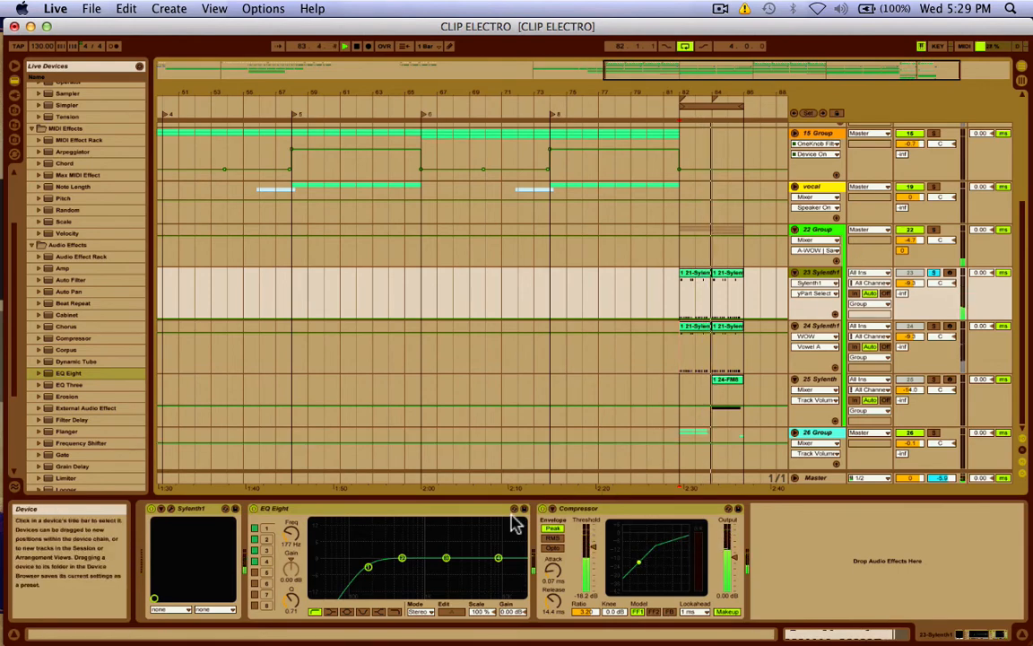
Step: Examine the EQ and reverb effects in track 23's Sylenth1 plug-in, including the reverb dry/wet, and close the plug-in
left_click(169, 509)
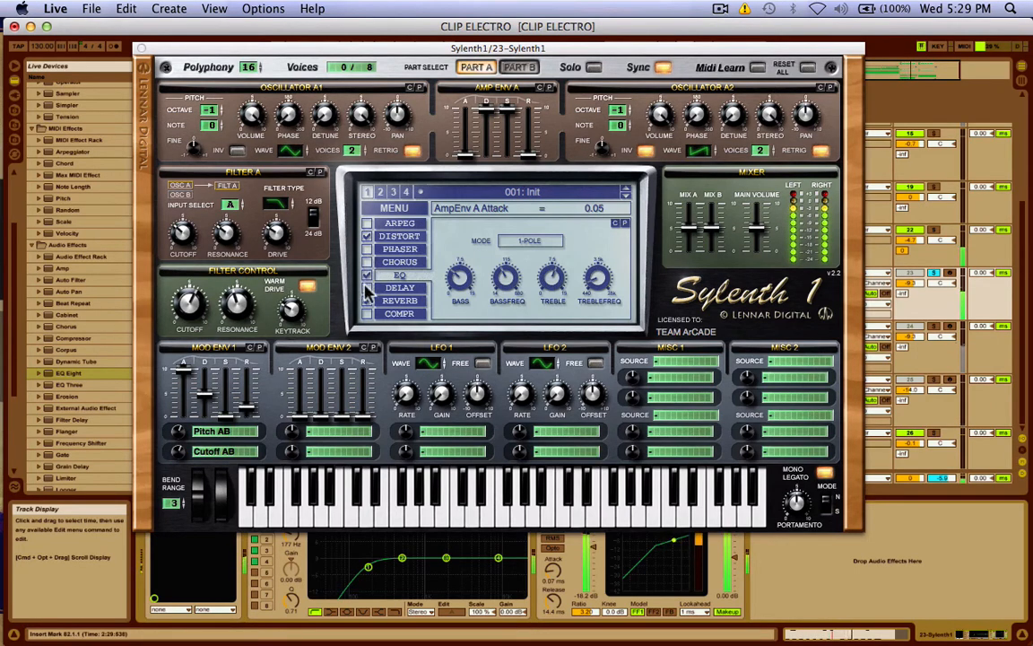
left_click(367, 274)
left_click(398, 302)
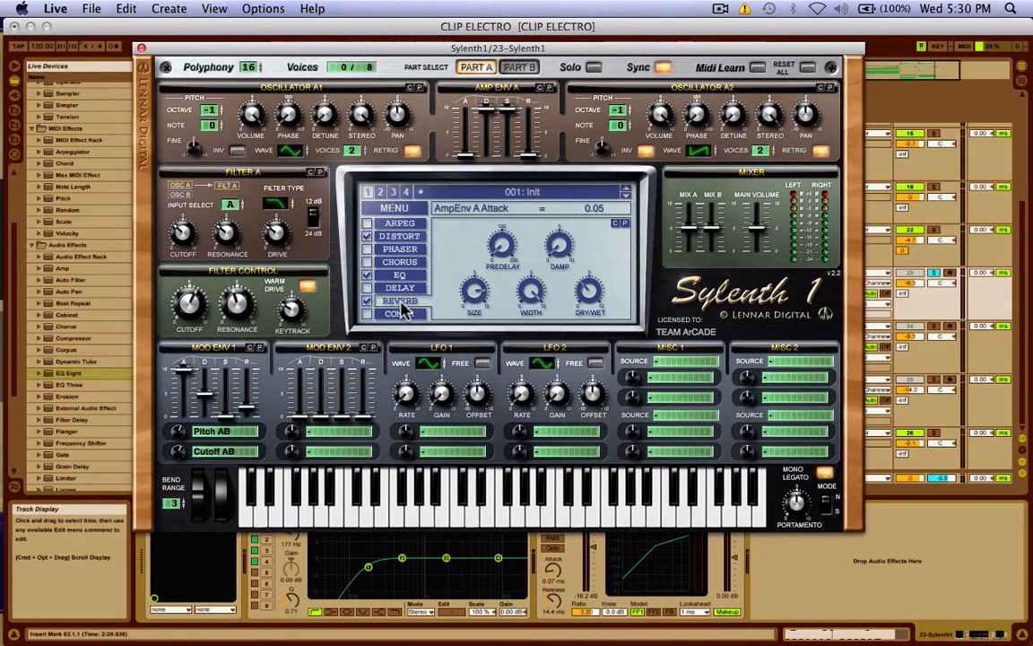
left_click(587, 294)
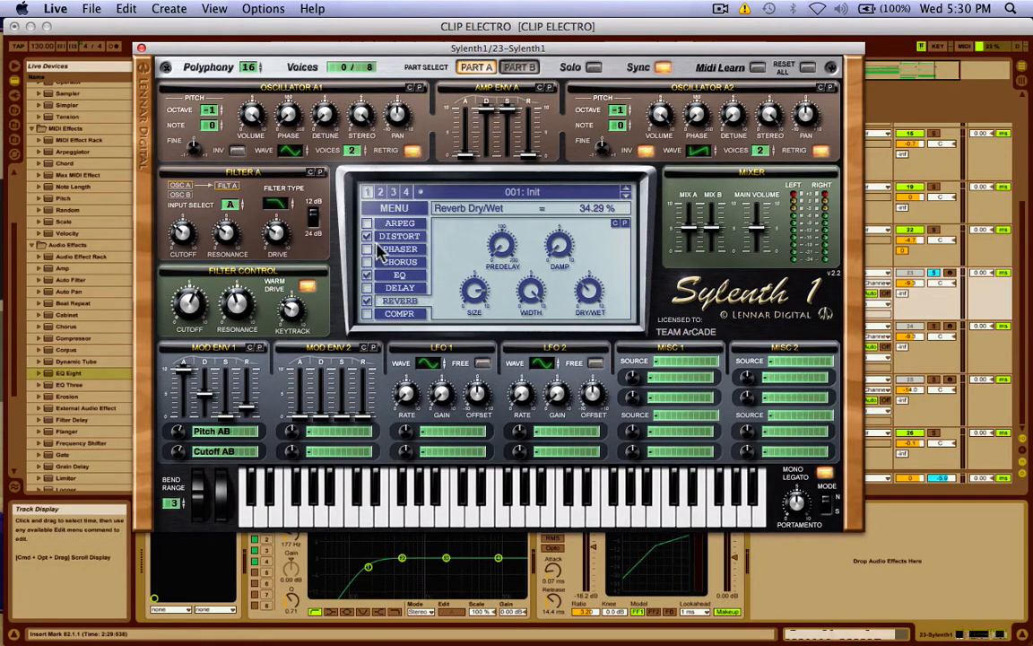
left_click(141, 49)
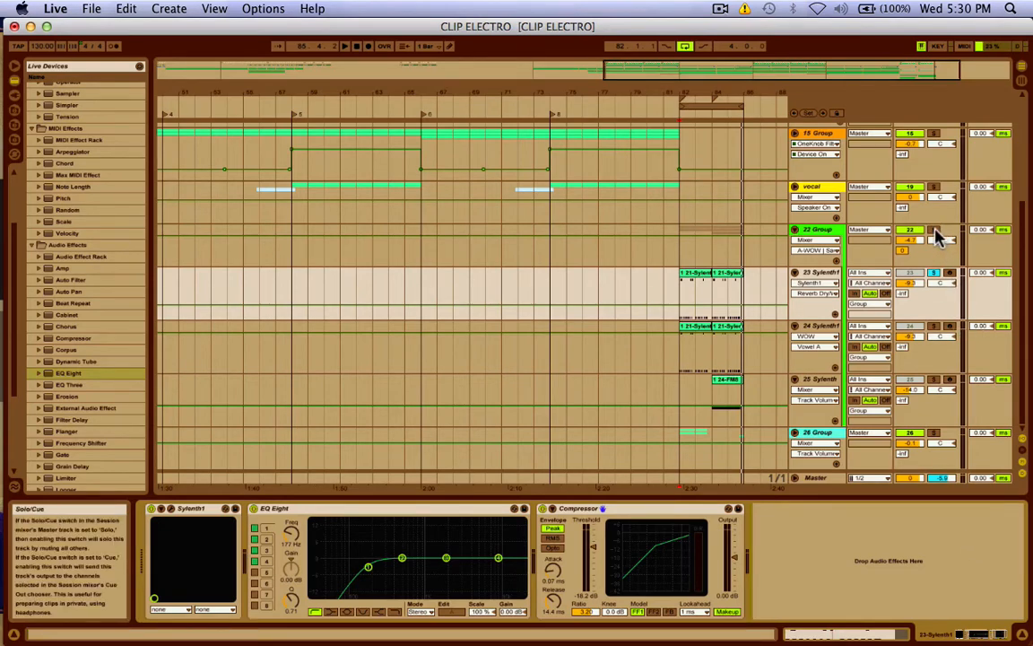
Step: Solo the 22 Group and play its layered synth tracks together
left_click(935, 235)
key("space")
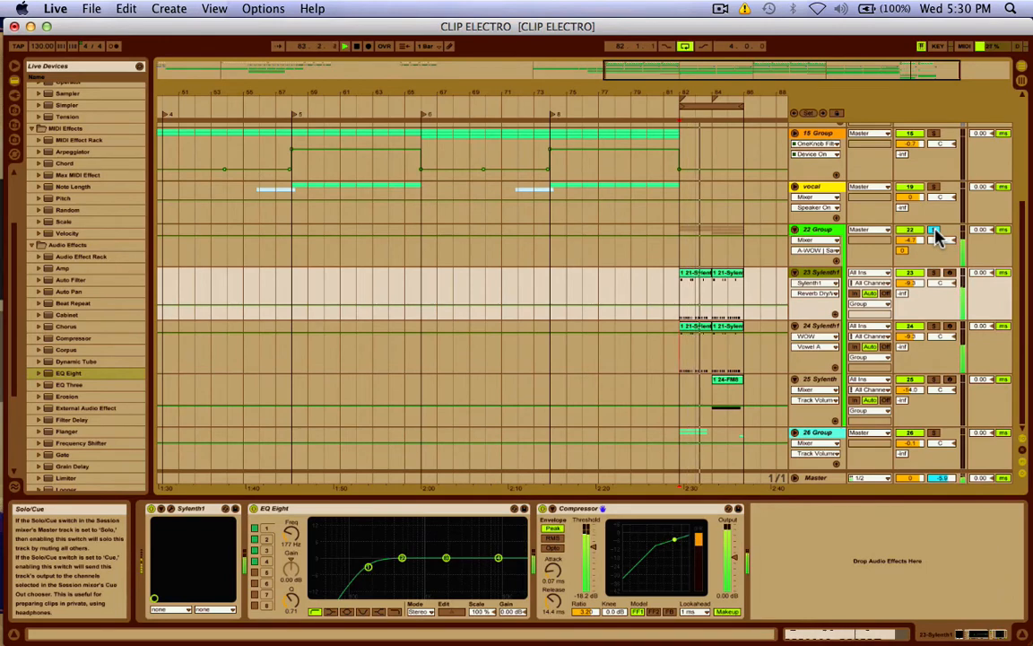
key("space")
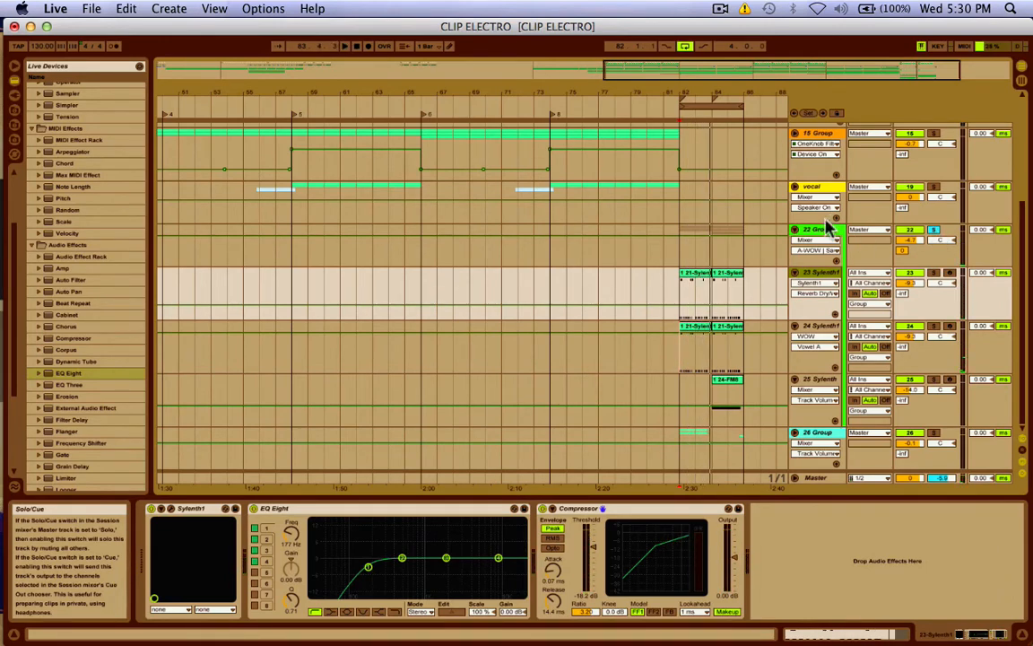
Step: Look at the devices on return track A in Session View and the EQ Eight on the 22 Group
key("Tab")
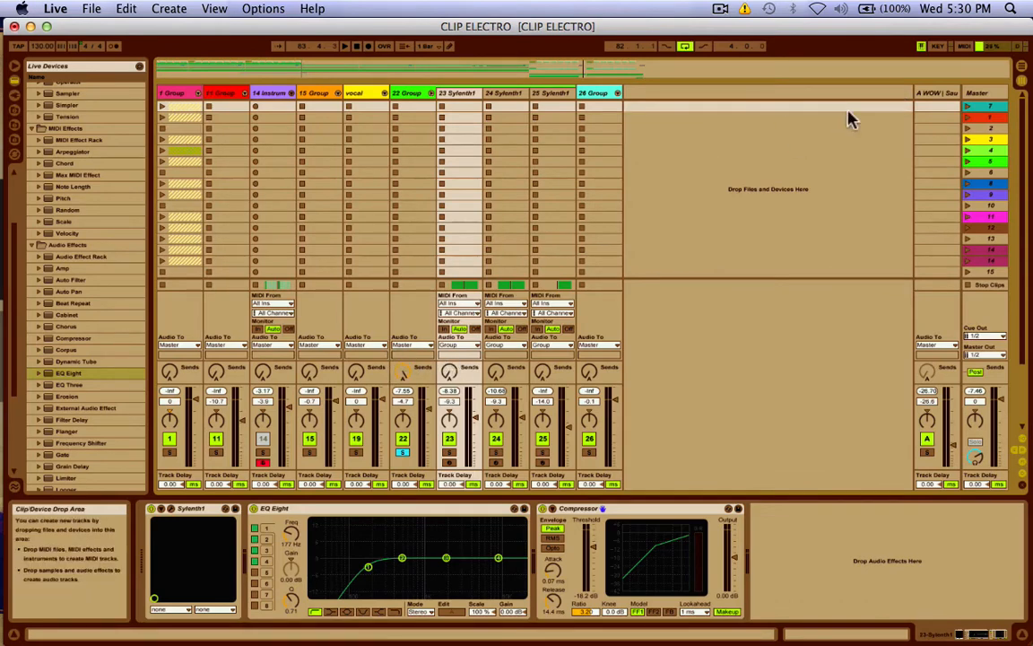
left_click(935, 95)
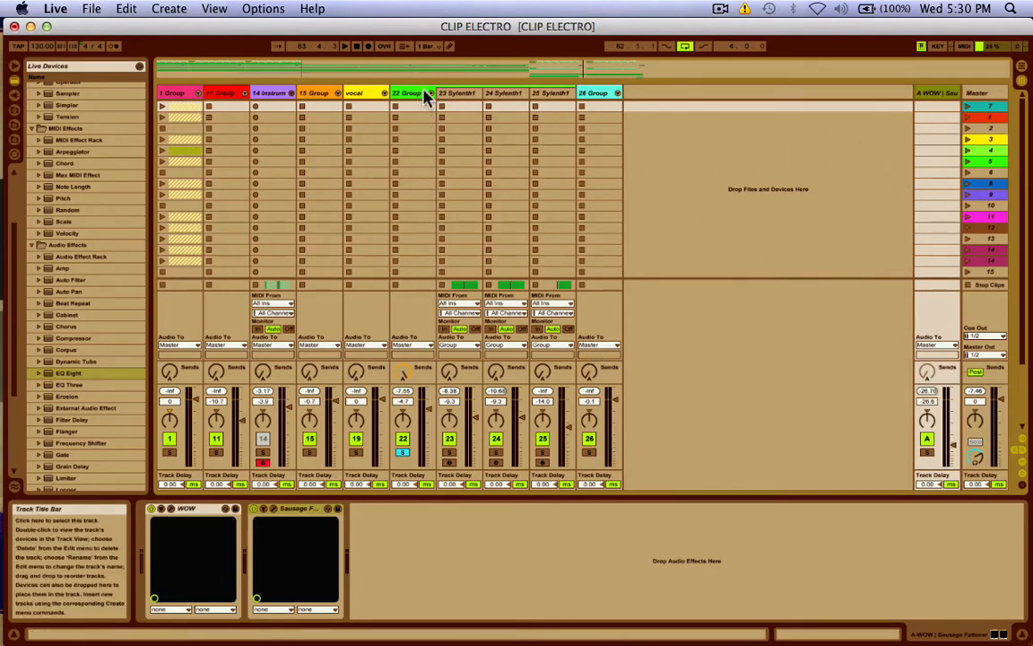
key("Tab")
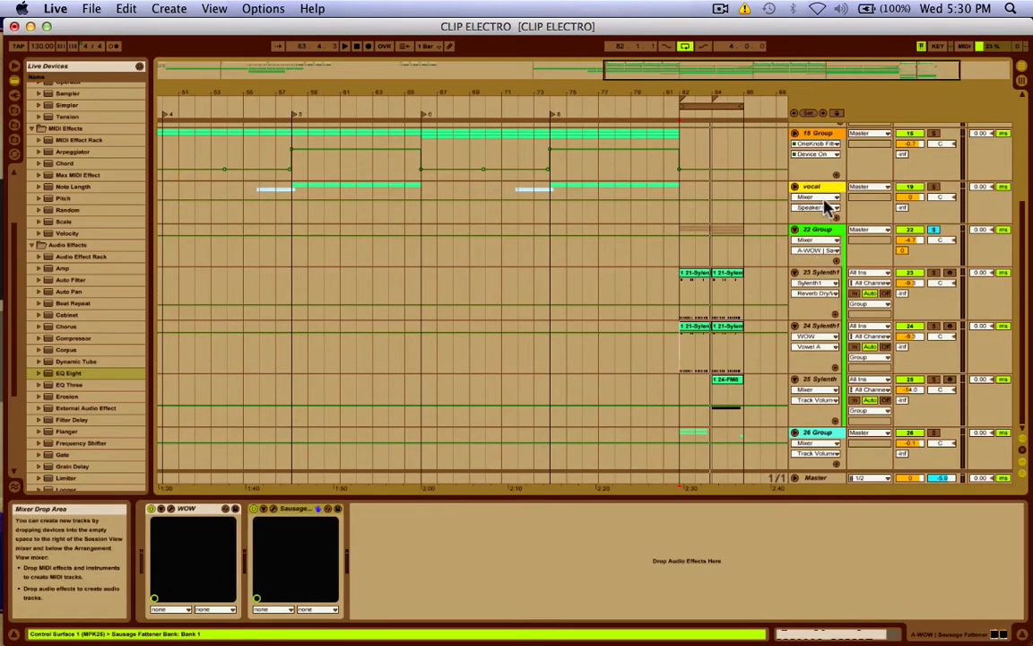
left_click(814, 230)
key("Tab")
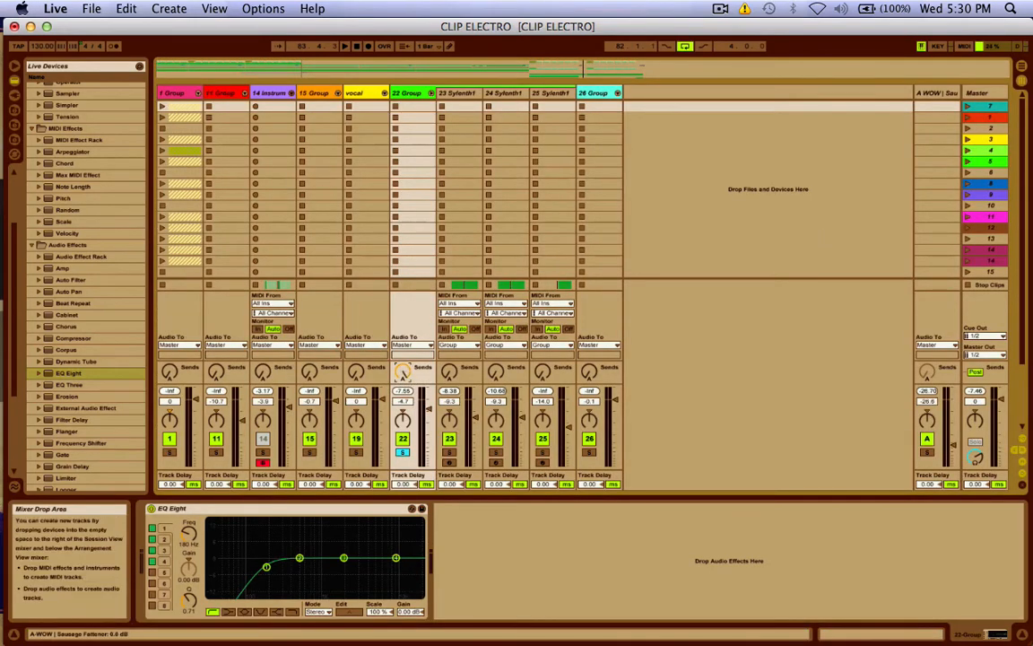
Step: Solo return track A, show its WOW and Sausage Fattener devices, and play the return signal alone
left_click(928, 454)
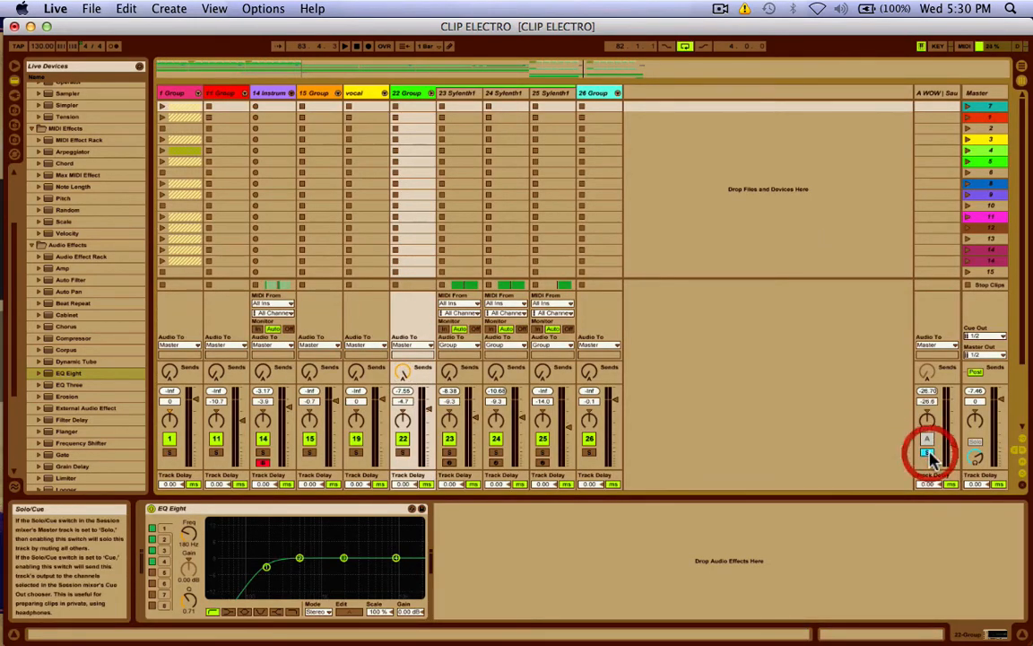
left_click(931, 99)
key("space")
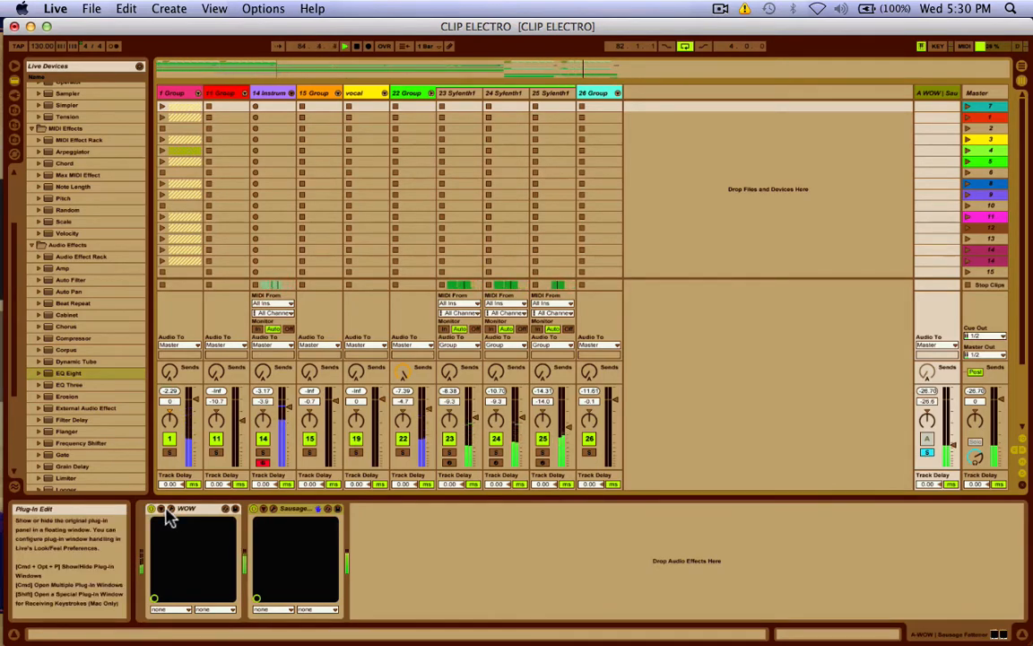
Step: Open WOW on return track A and look through its Classic presets and filter types, keeping Chorus and Comb Filter
left_click(175, 513)
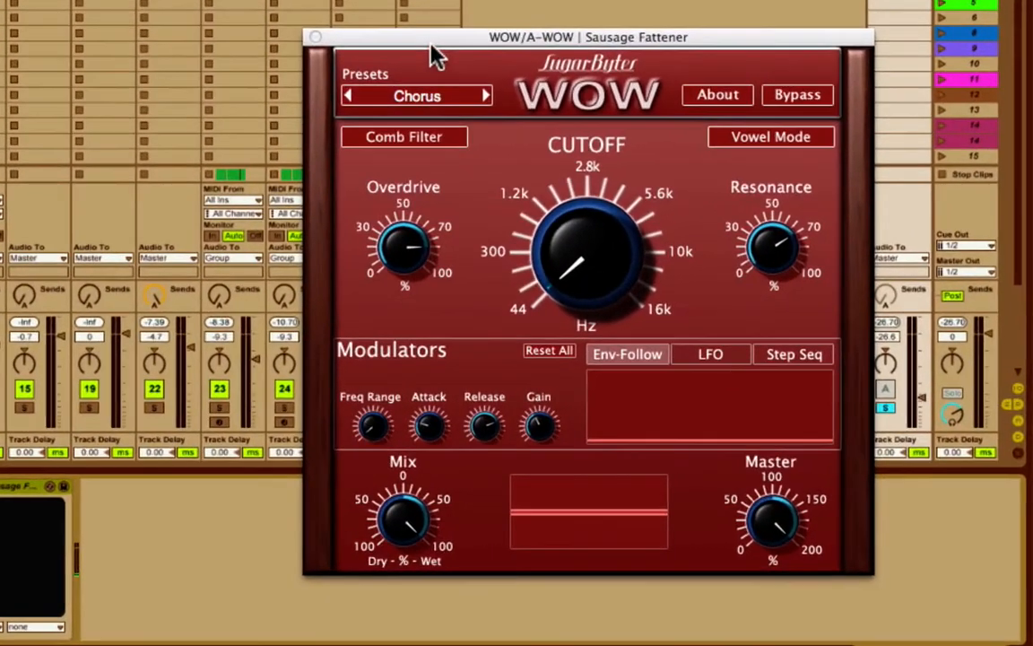
left_click_drag(601, 188, 435, 172)
left_click(184, 76)
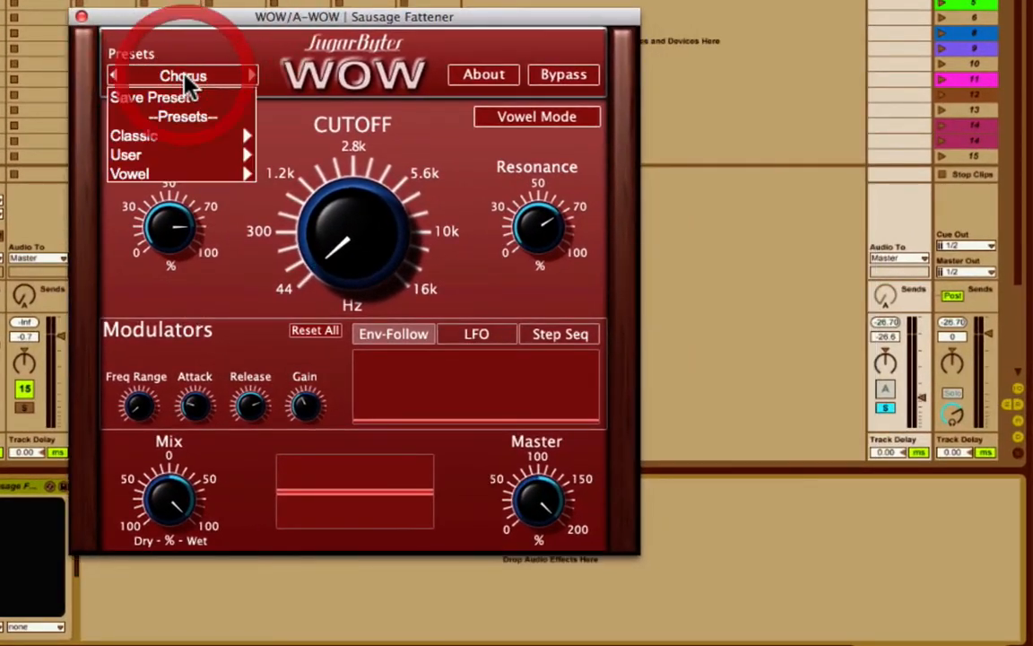
mouse_move(168, 139)
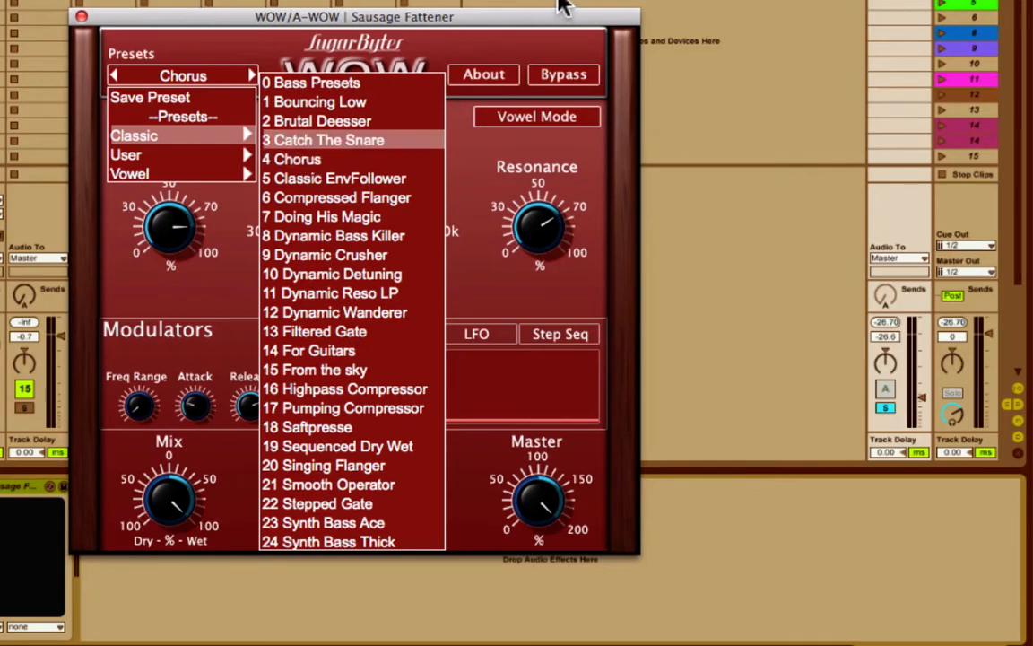
left_click(496, 38)
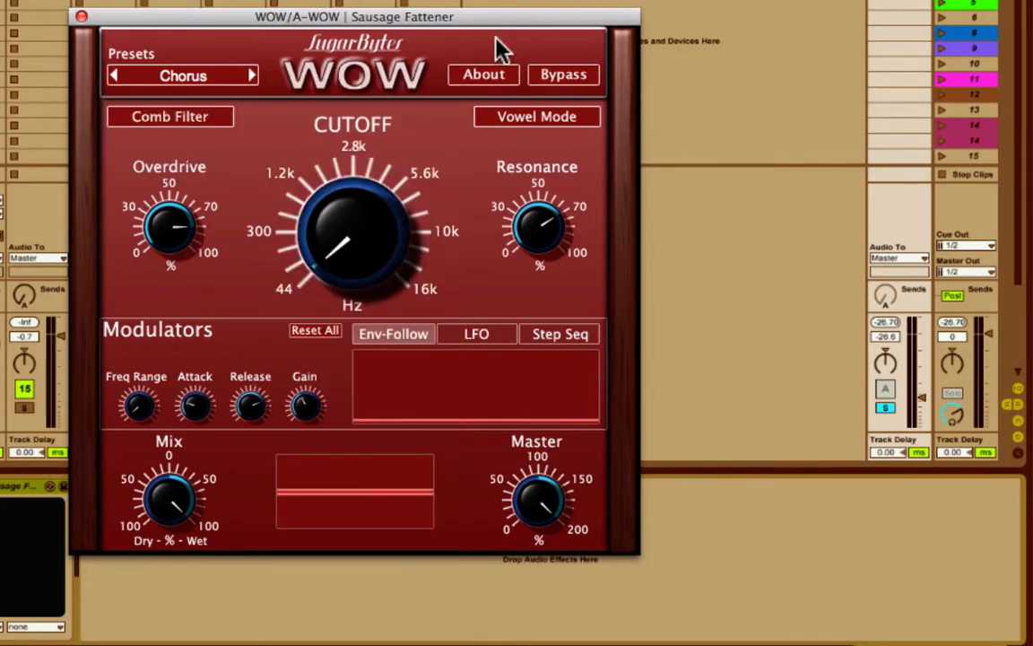
left_click(173, 120)
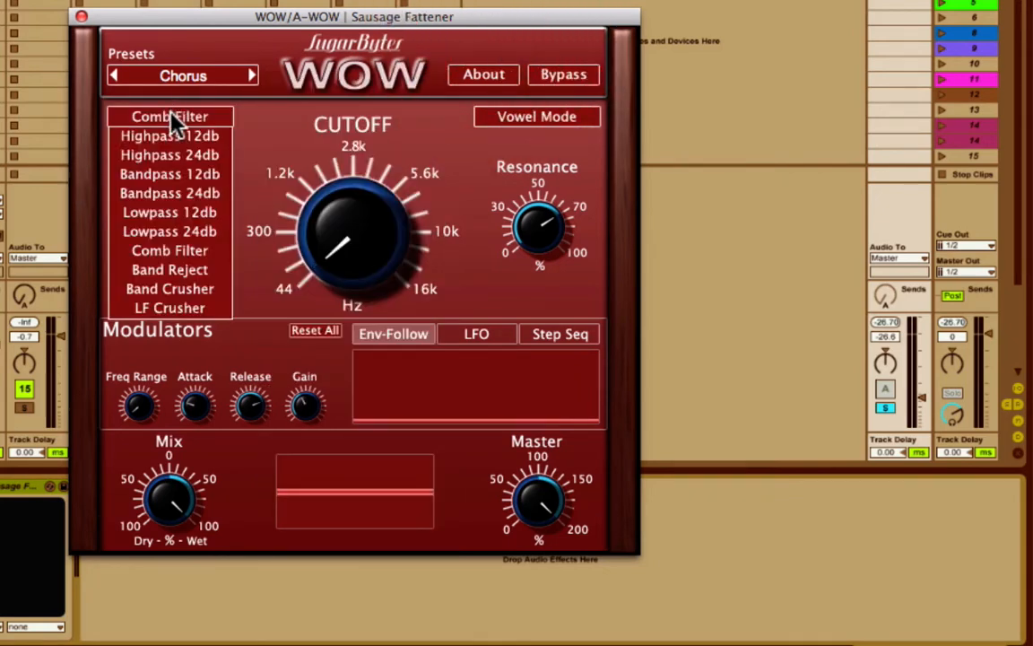
left_click(283, 143)
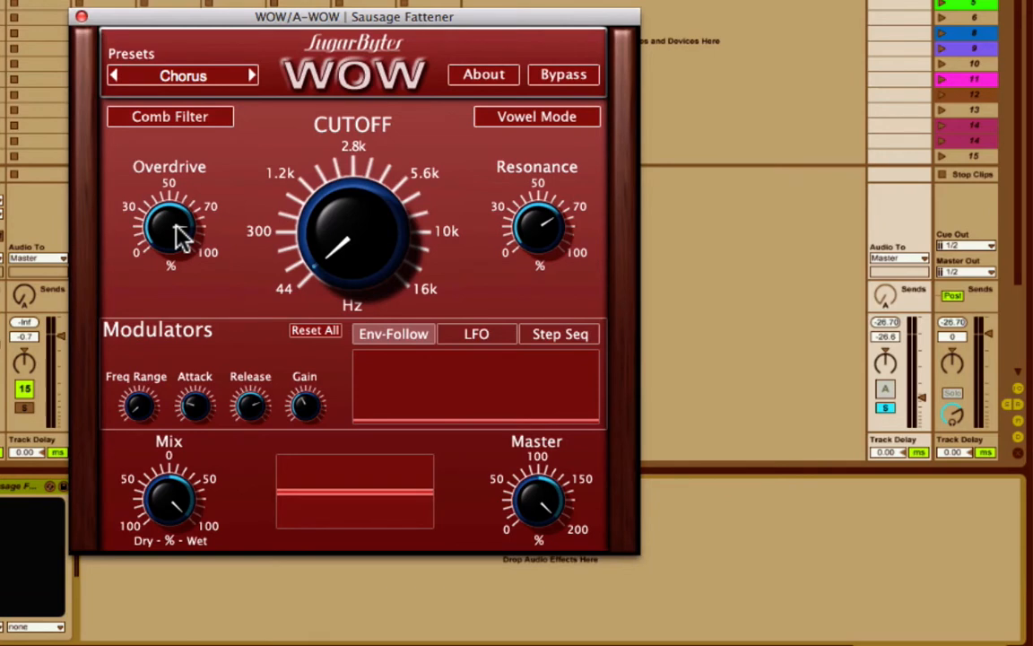
Step: Adjust the Overdrive and Cutoff of WOW on return track A and close the plug-in
left_click_drag(177, 227, 226, 238)
mouse_move(372, 235)
left_mouse_down()
mouse_move(380, 242)
mouse_move(388, 196)
mouse_move(340, 253)
mouse_move(339, 324)
left_mouse_up()
left_click(80, 16)
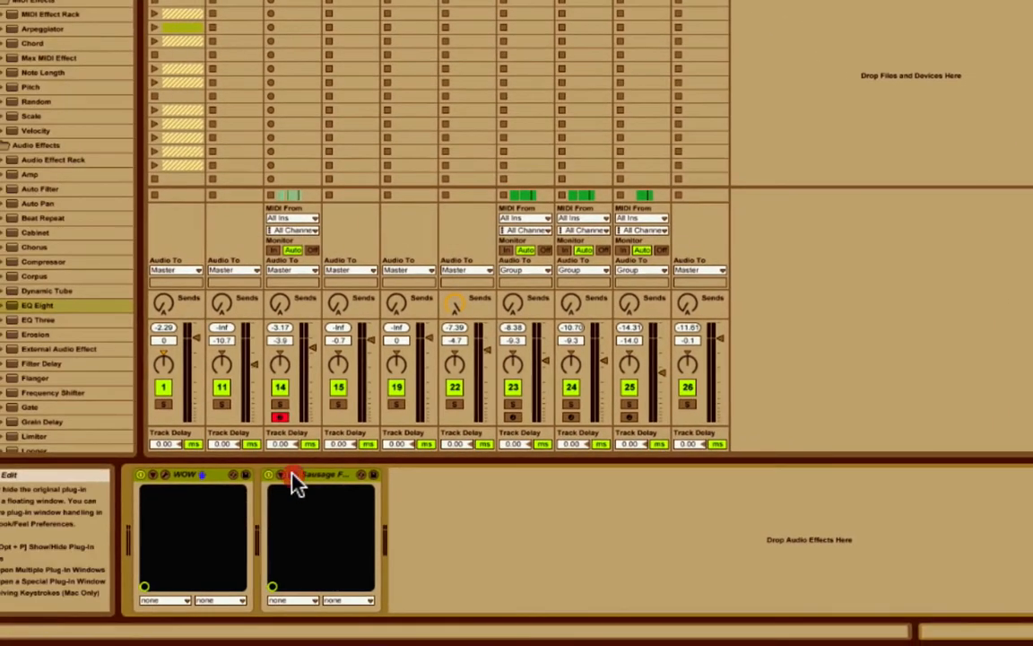
Step: Set Sausage Fattener on return track A to 49% color, 5% fatness and 0.0 dB gain, and close the plug-in
left_click(292, 476)
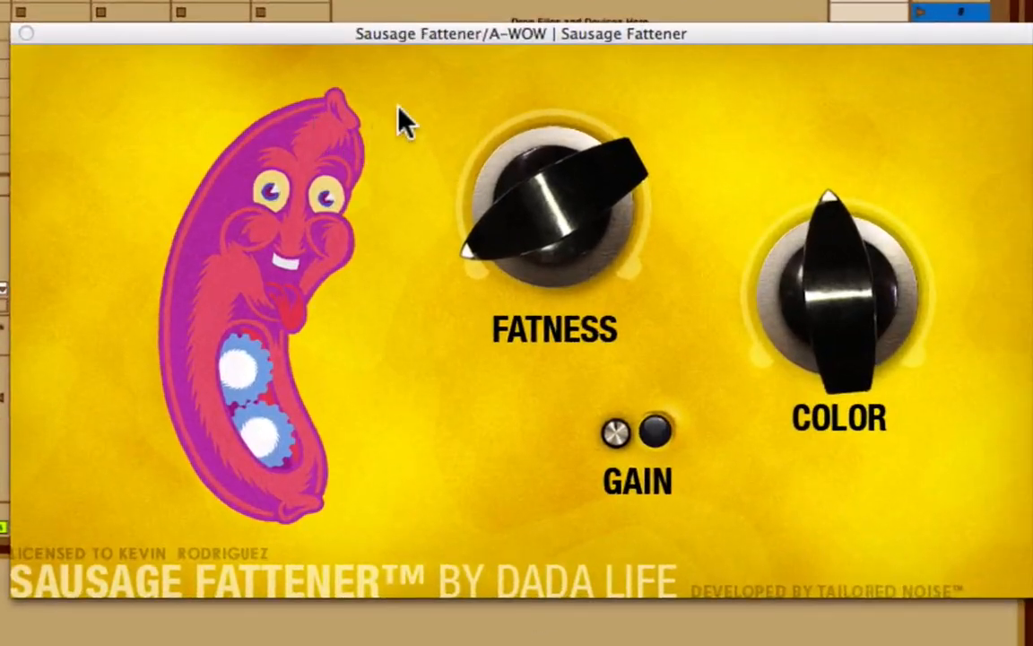
left_click_drag(448, 31, 377, 50)
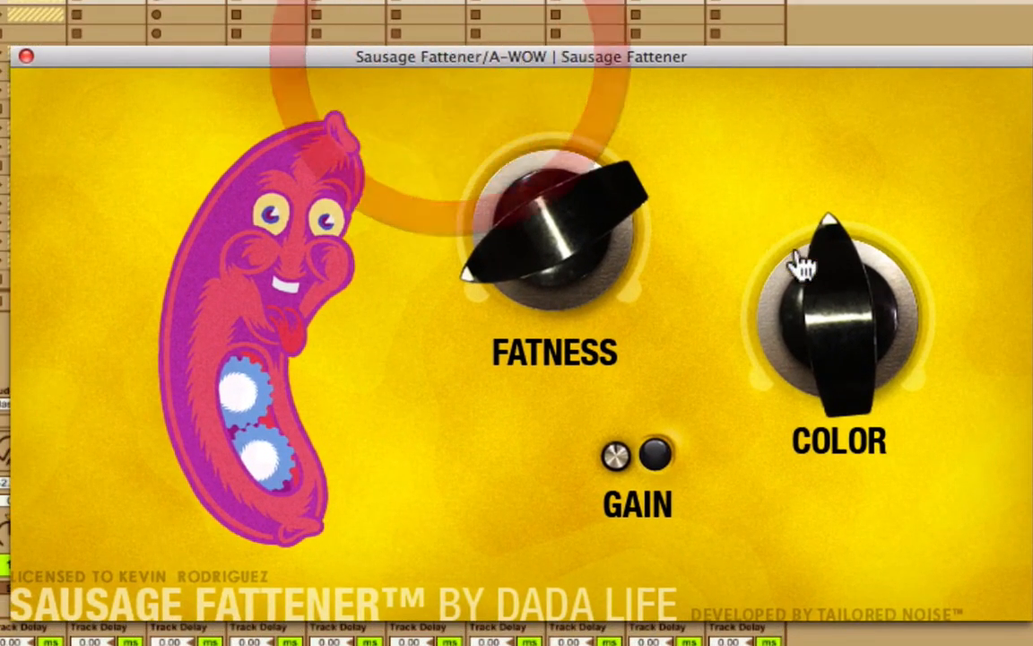
left_click_drag(834, 323, 842, 346)
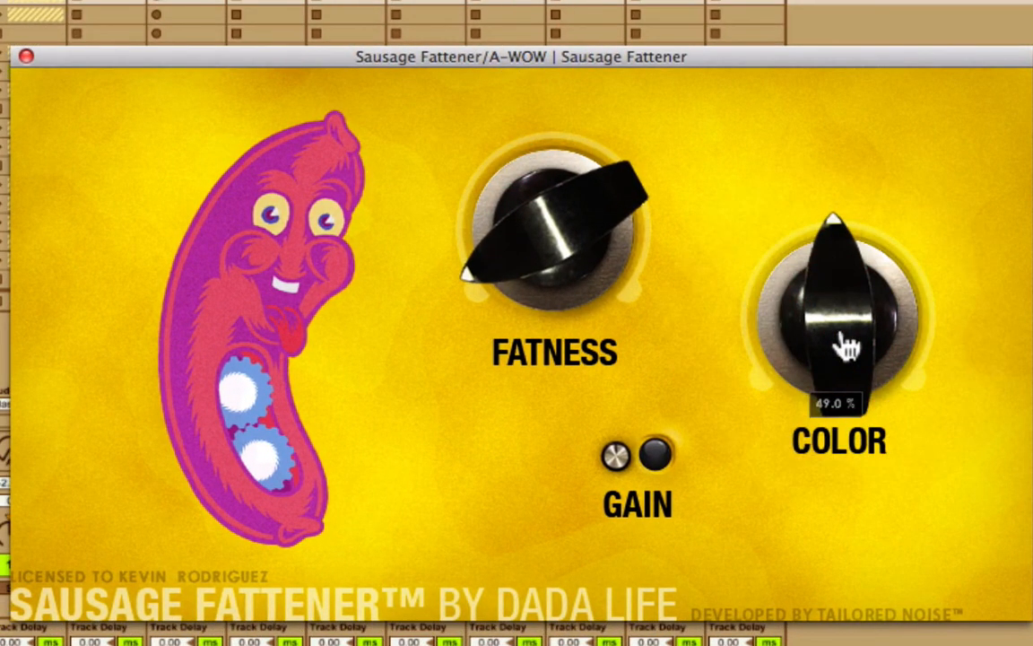
left_click_drag(611, 226, 618, 247)
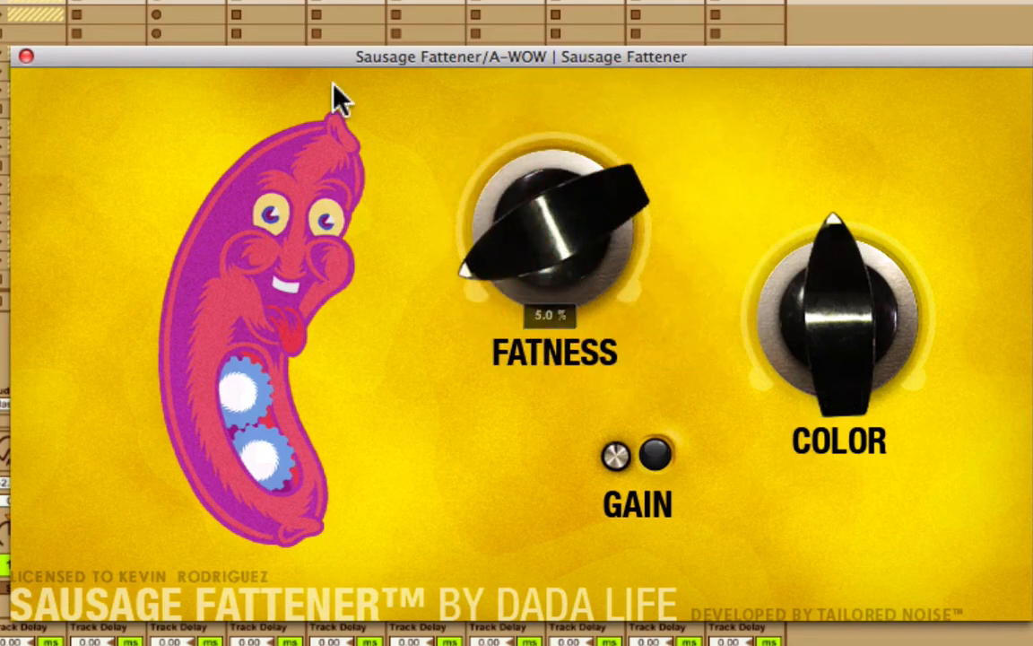
left_click_drag(618, 455, 619, 460)
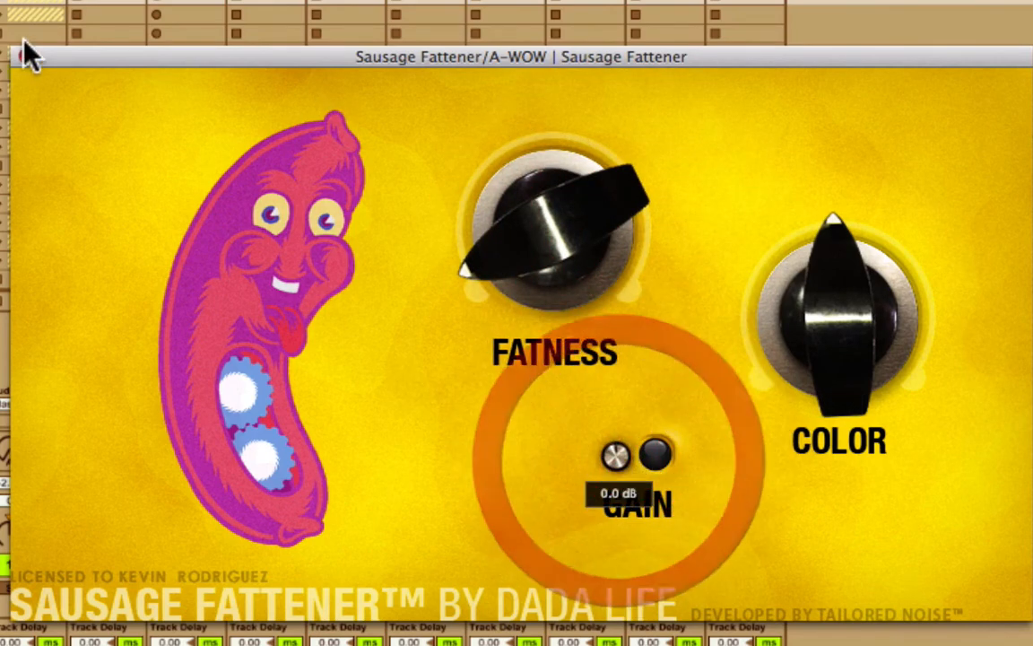
left_click(23, 60)
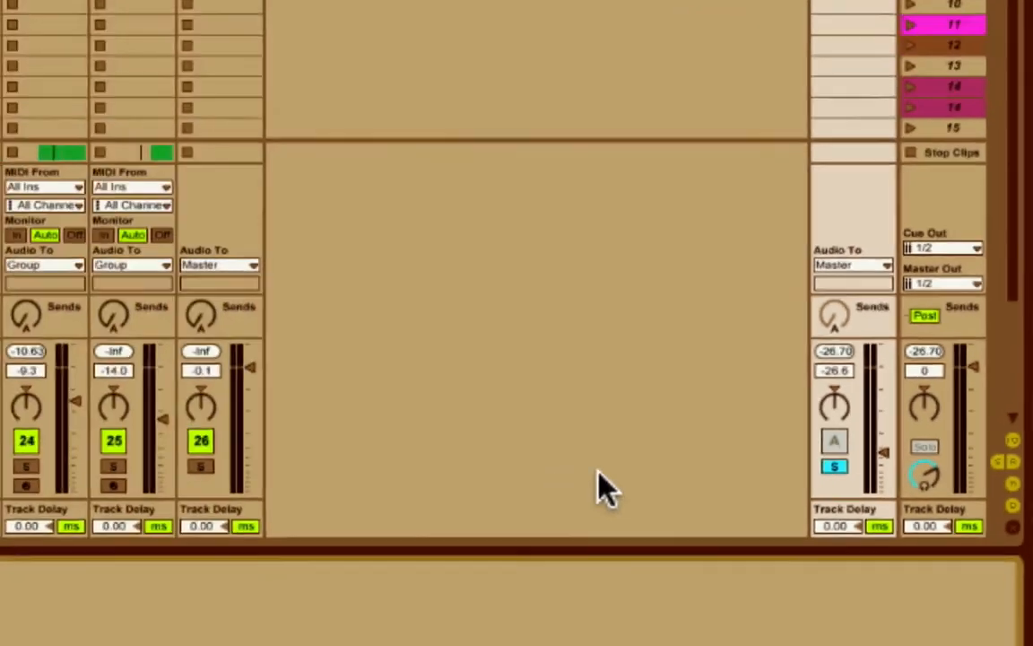
Step: Solo the 22 Group and compare it during playback with return track A's solo on and off
left_click(334, 409)
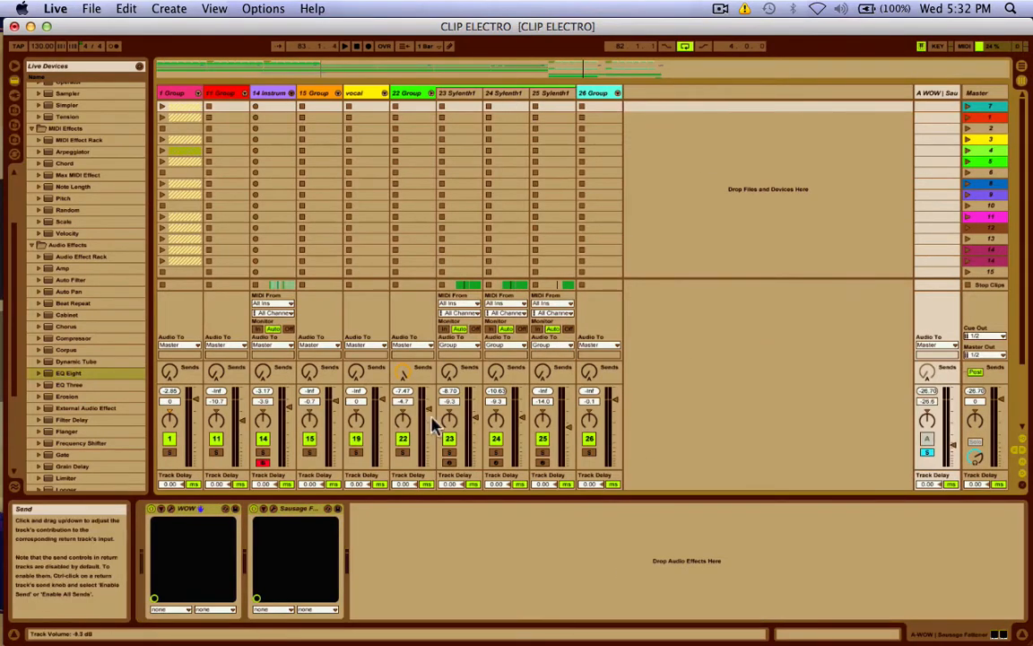
left_click(403, 452)
key("space")
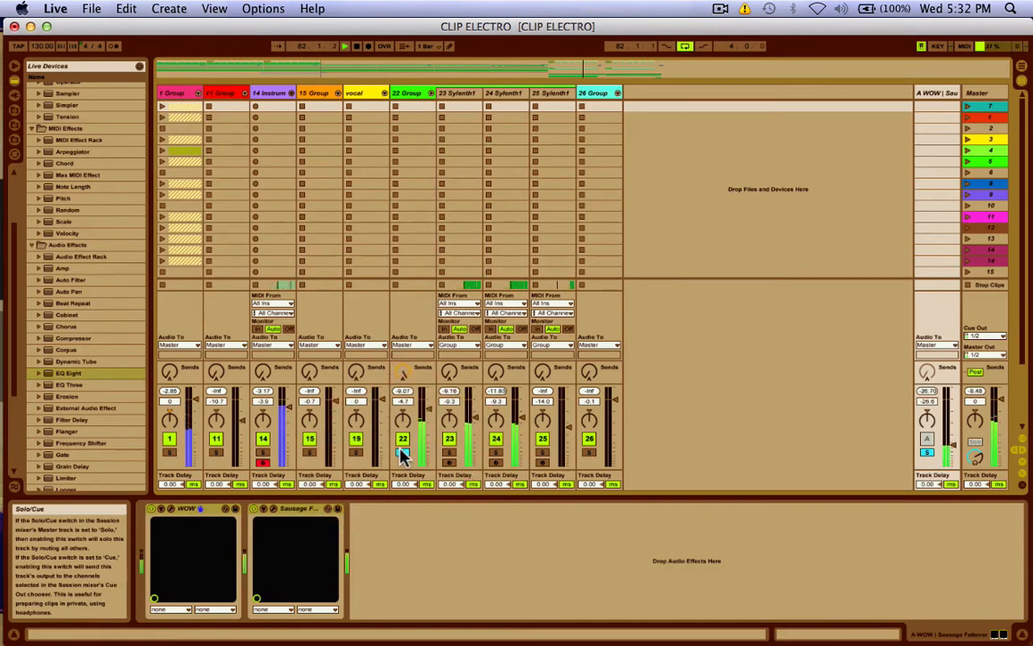
left_click(927, 452)
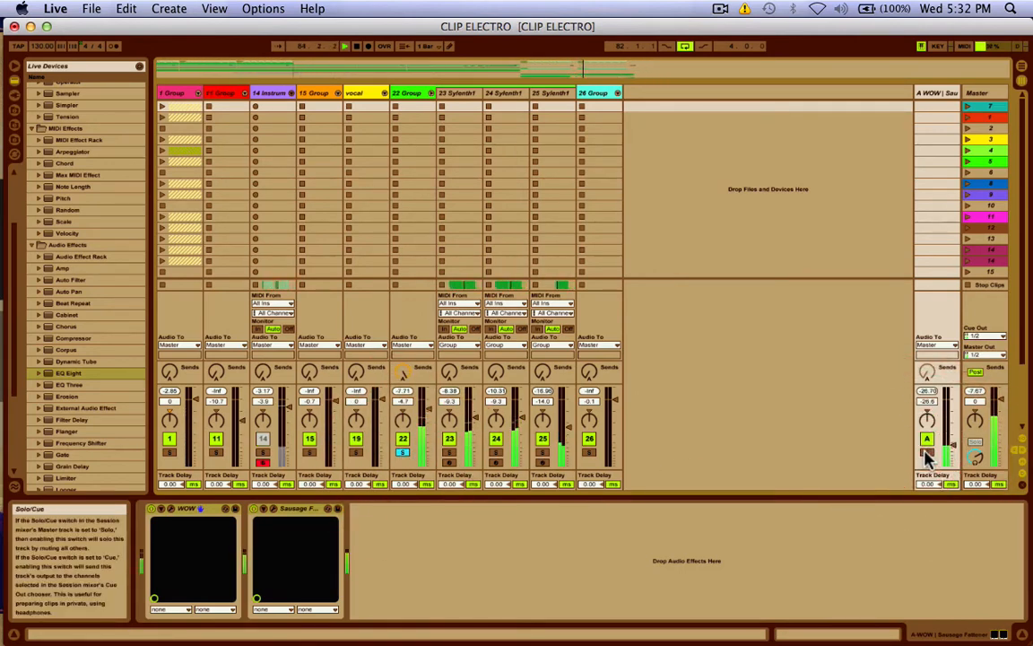
left_click(926, 452)
key("space")
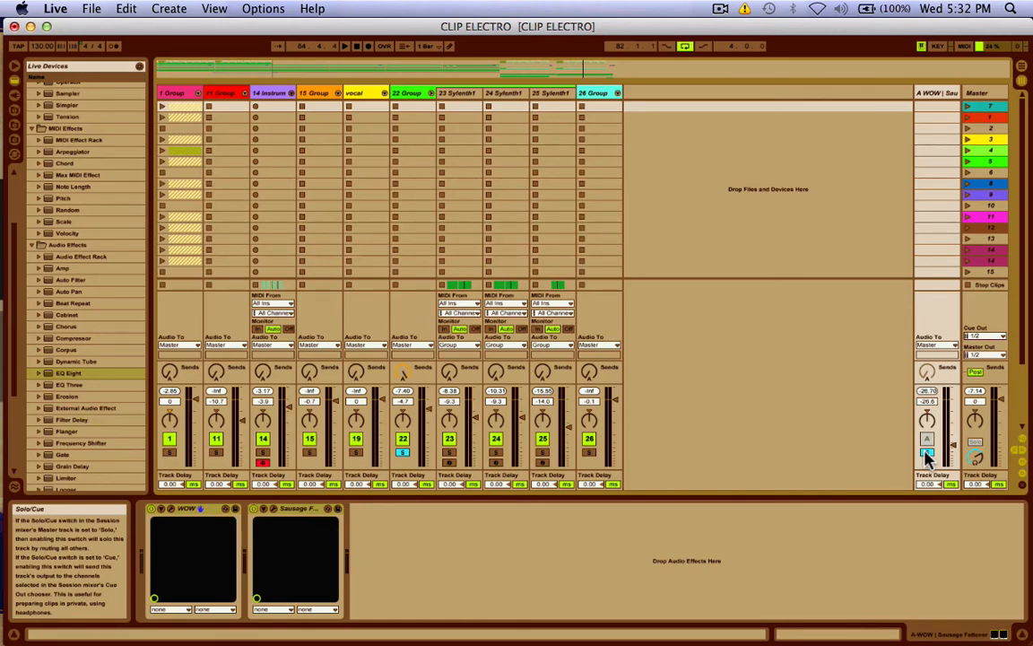
Step: Turn off the 22 Group's solo and play the loop from bar 82 in Arrangement View
left_click(403, 452)
key("Tab")
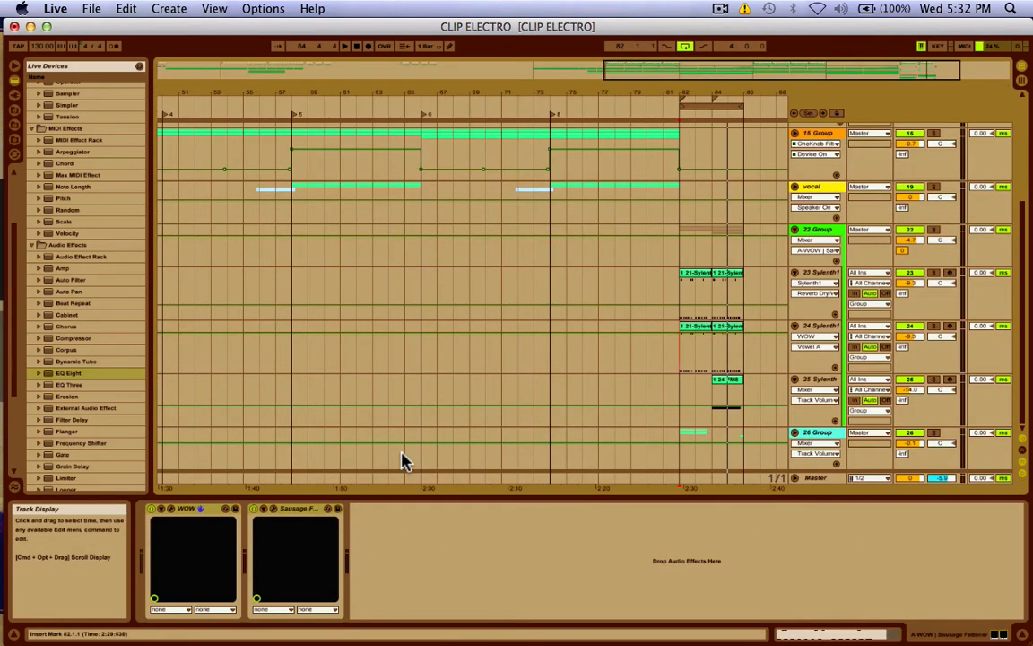
left_click(675, 294)
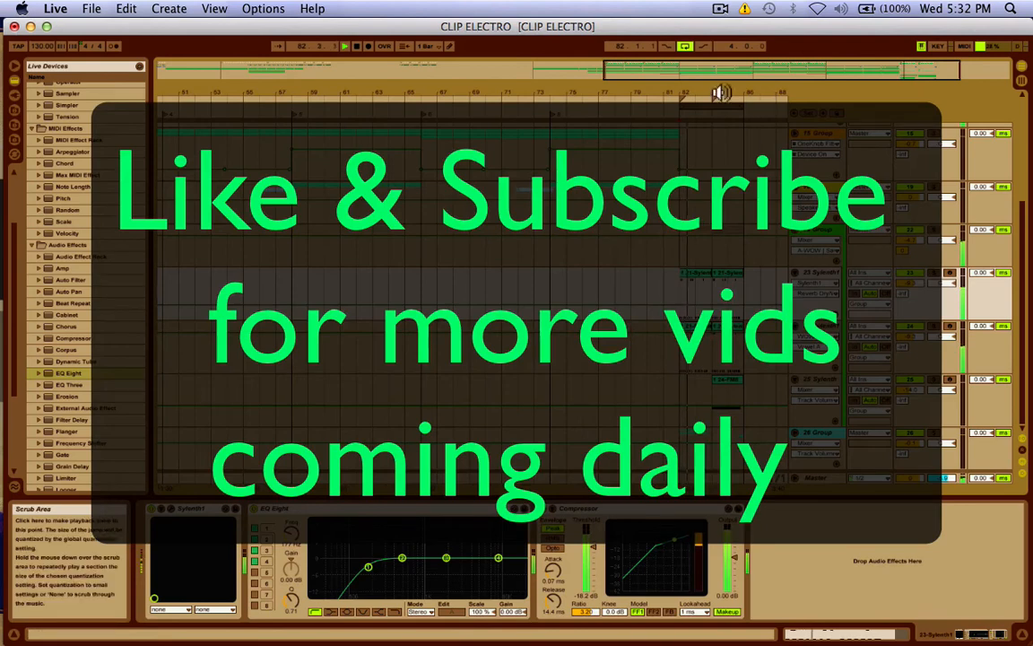